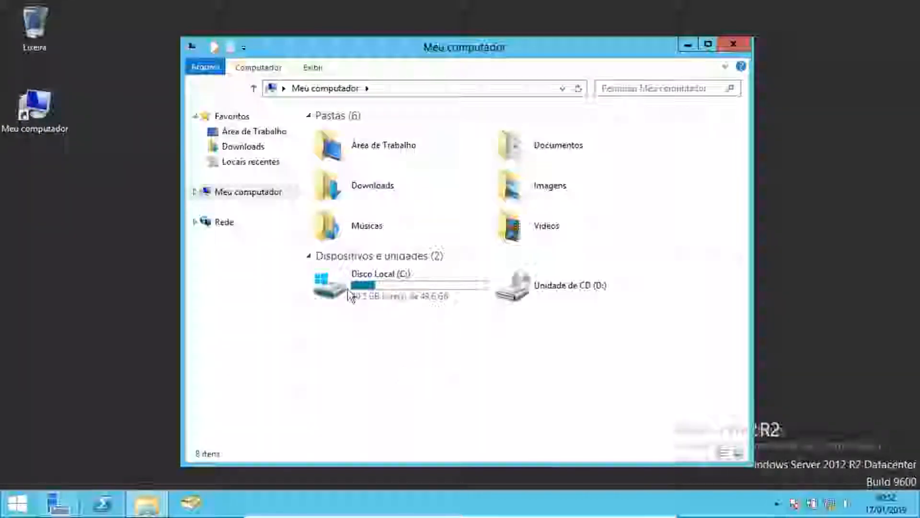
- Create a new folder named Arquivos on the Disco Local (C:) drive
double_click(353, 292)
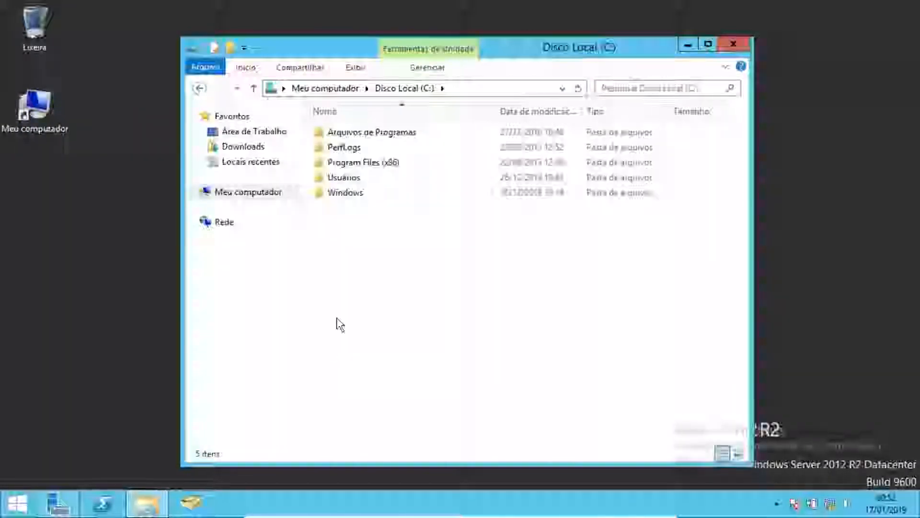
right_click(338, 236)
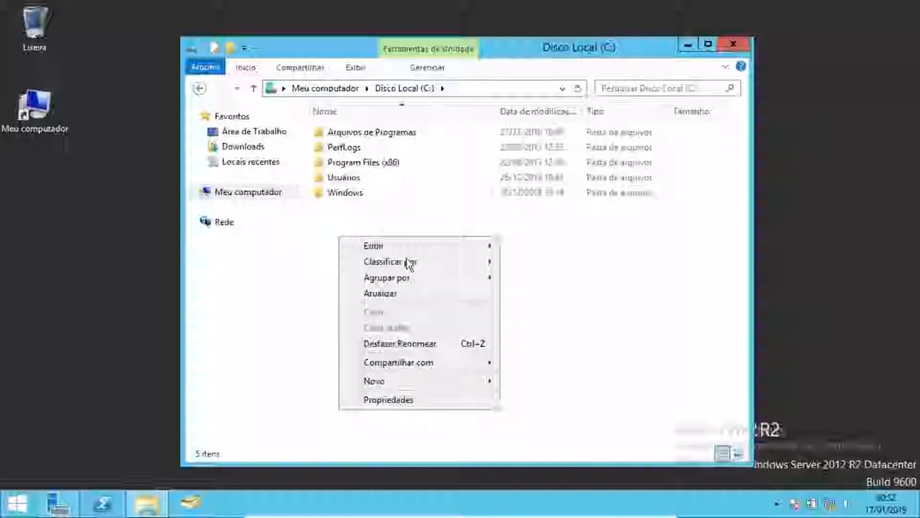
mouse_move(400, 383)
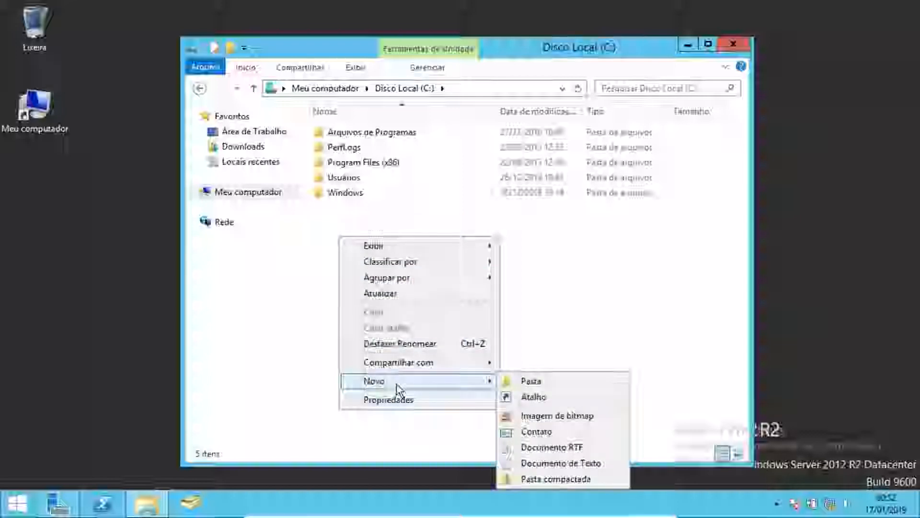
click(518, 381)
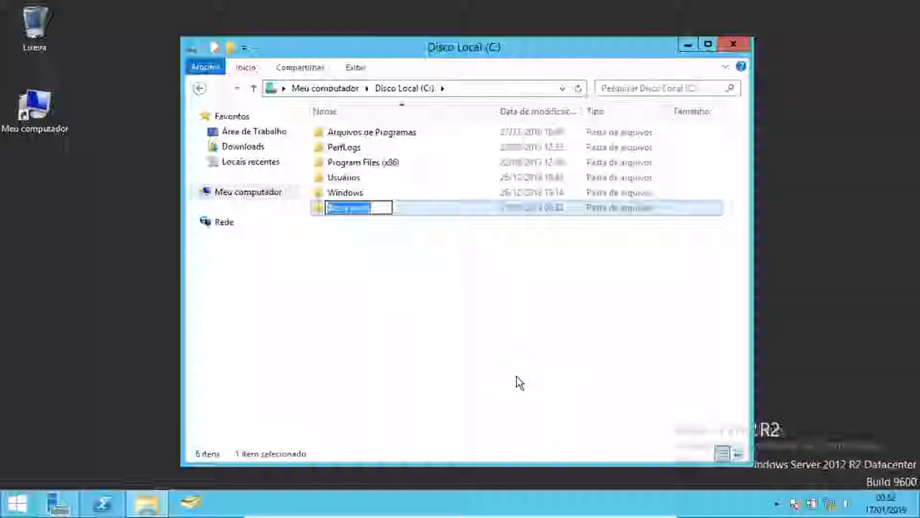
text(A)
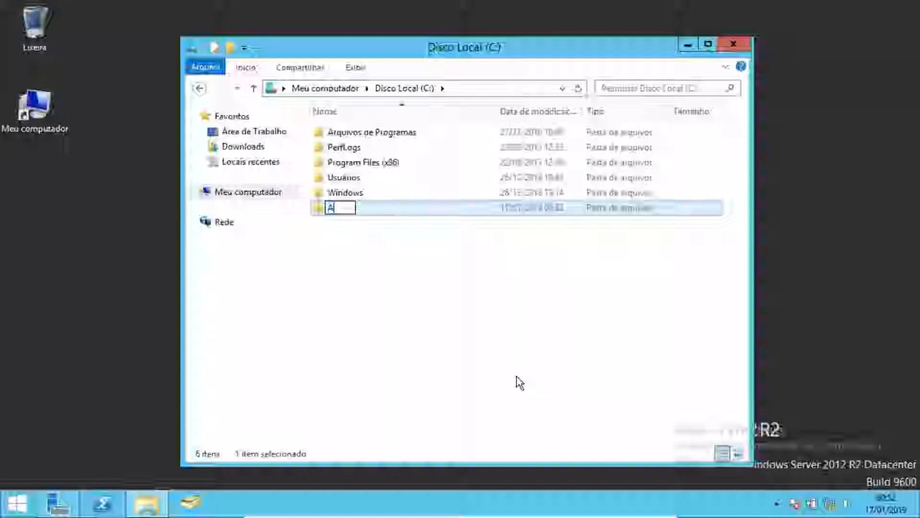
text(rqui)
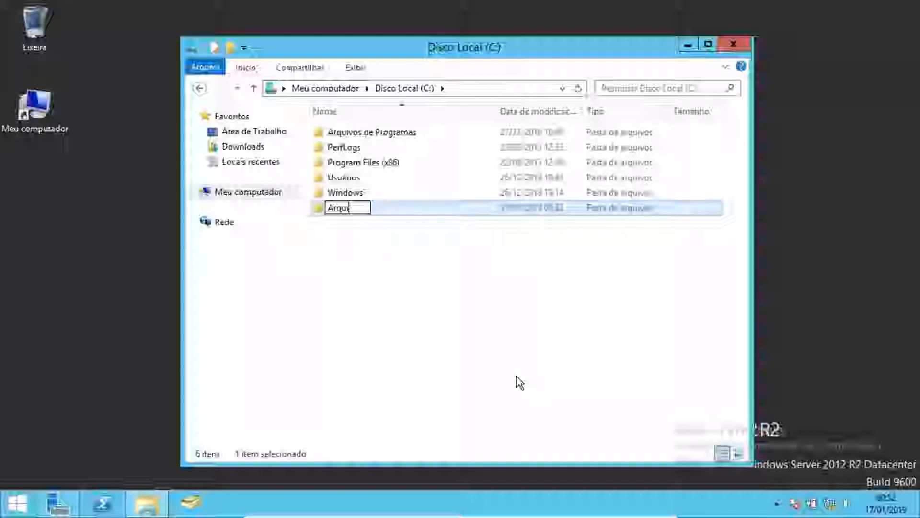
text(vos)
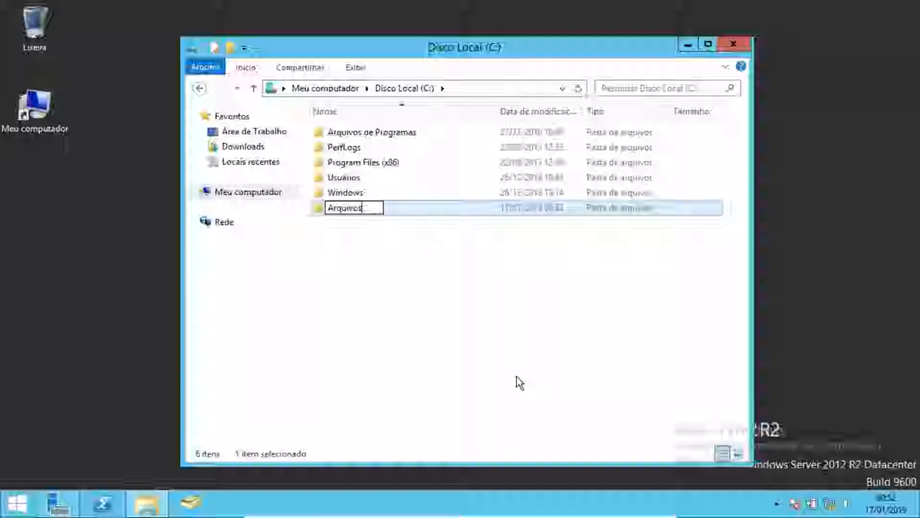
key(Return)
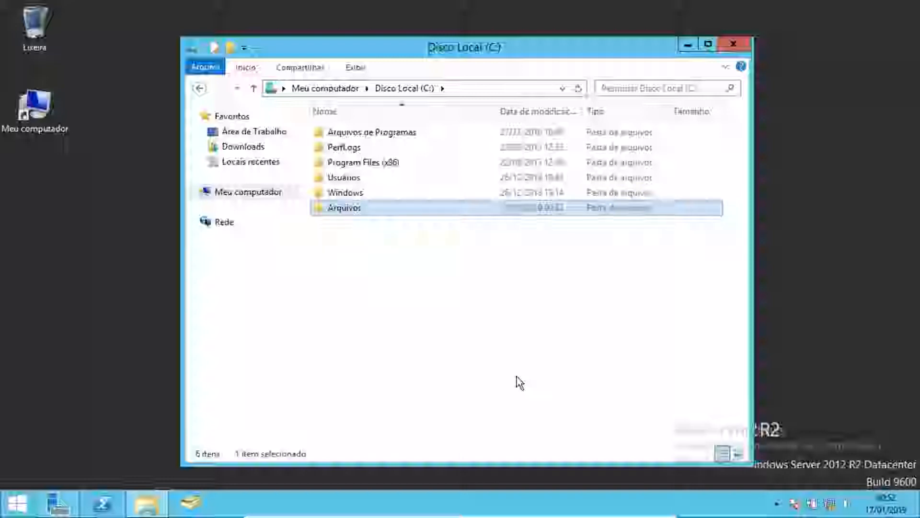
- Open the Arquivos folder's properties, go to advanced sharing and enable sharing of the folder
right_click(349, 215)
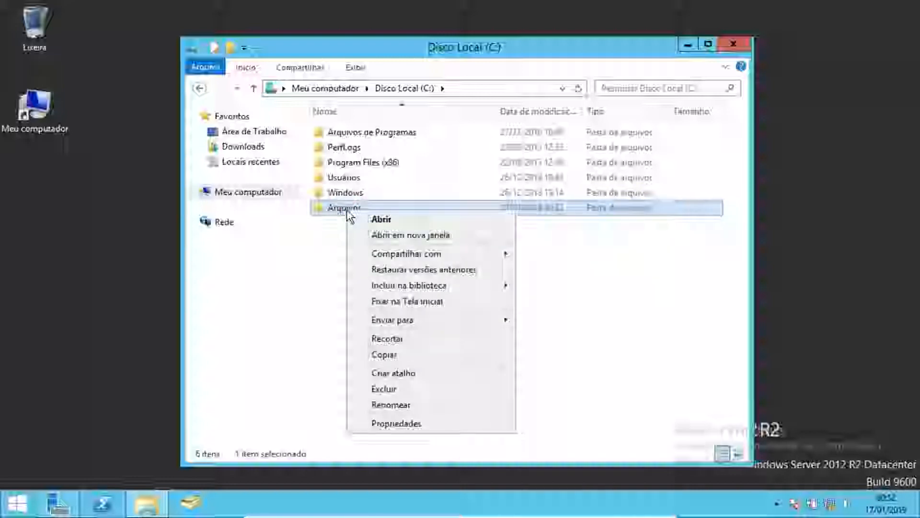
click(394, 425)
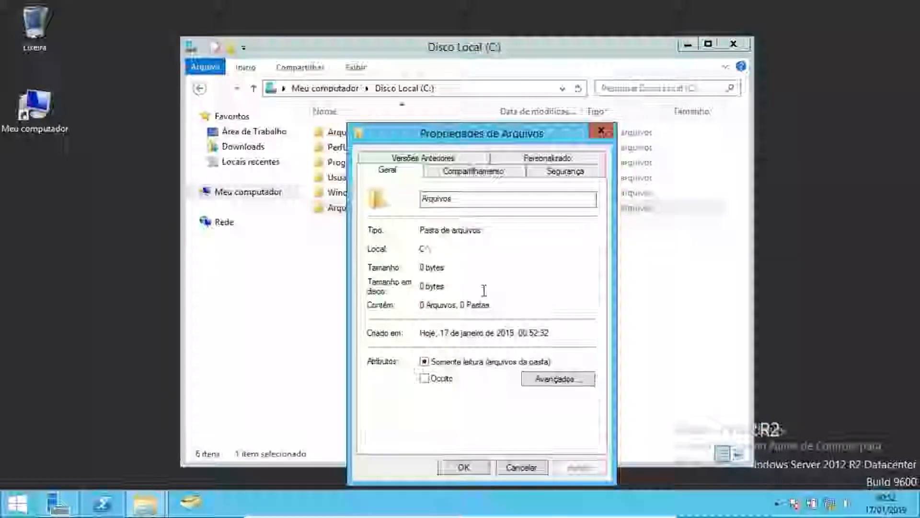
drag(416, 74, 381, 61)
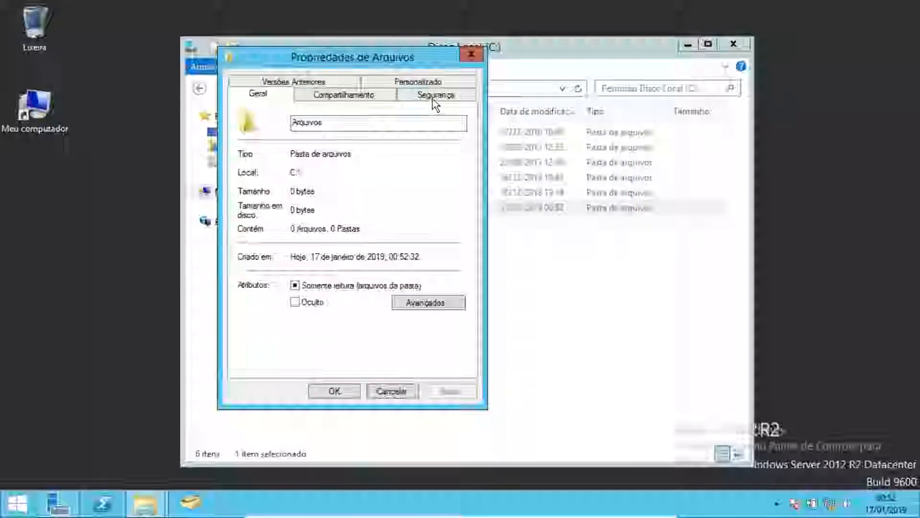
click(340, 96)
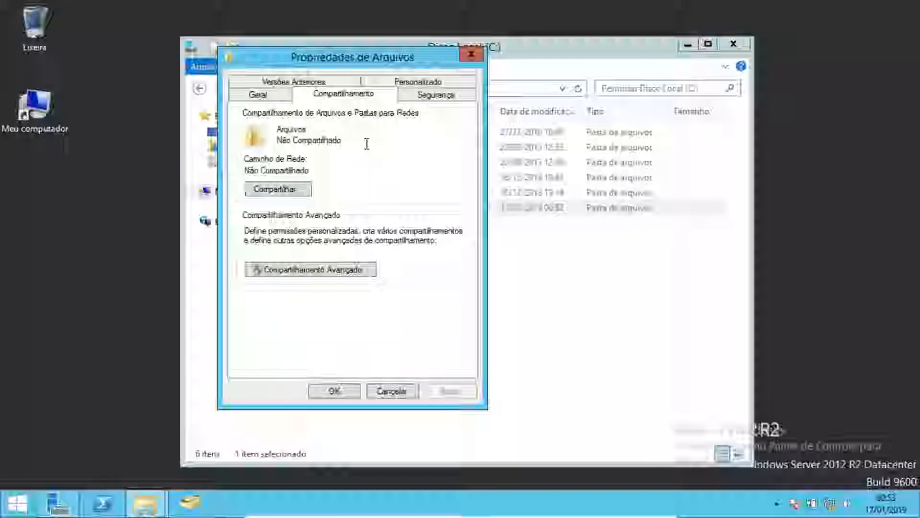
click(250, 273)
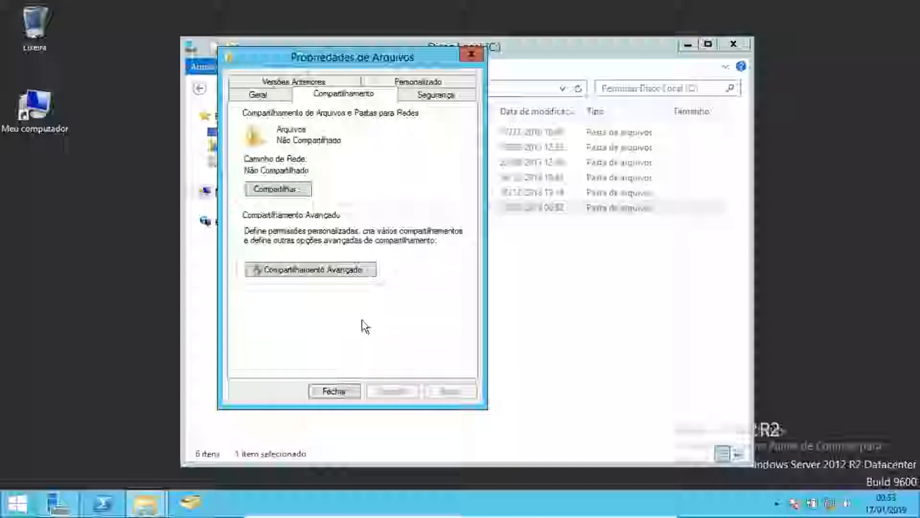
click(330, 278)
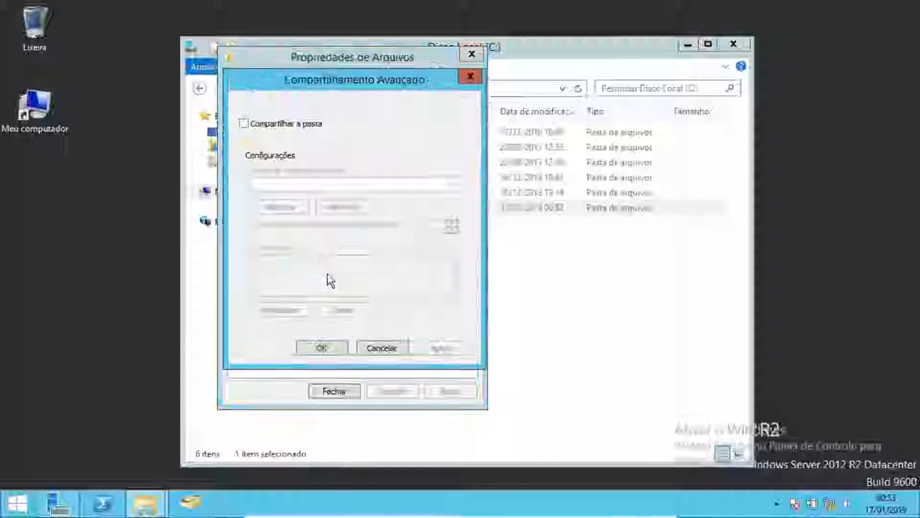
click(245, 125)
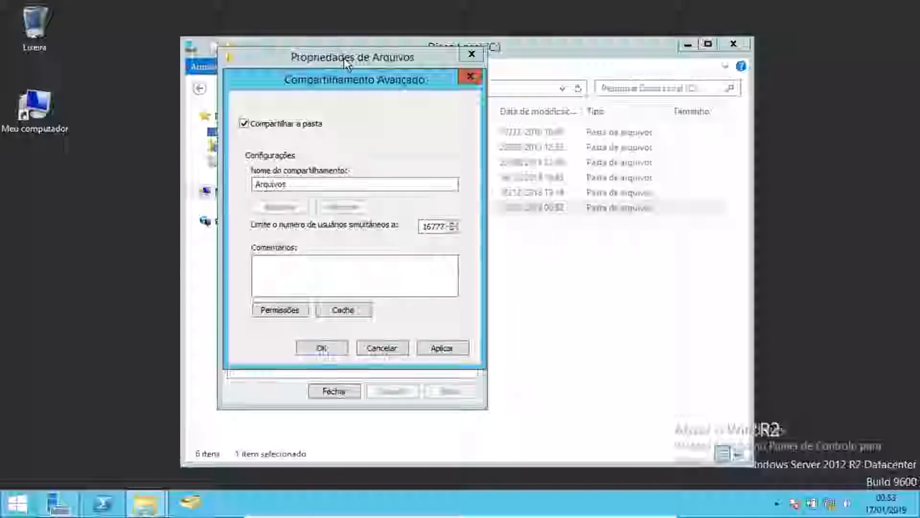
click(369, 68)
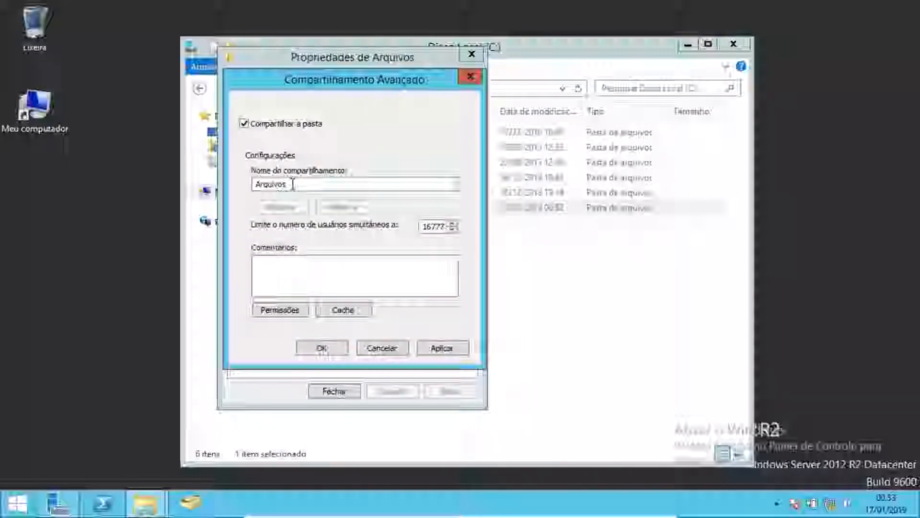
drag(293, 184, 250, 183)
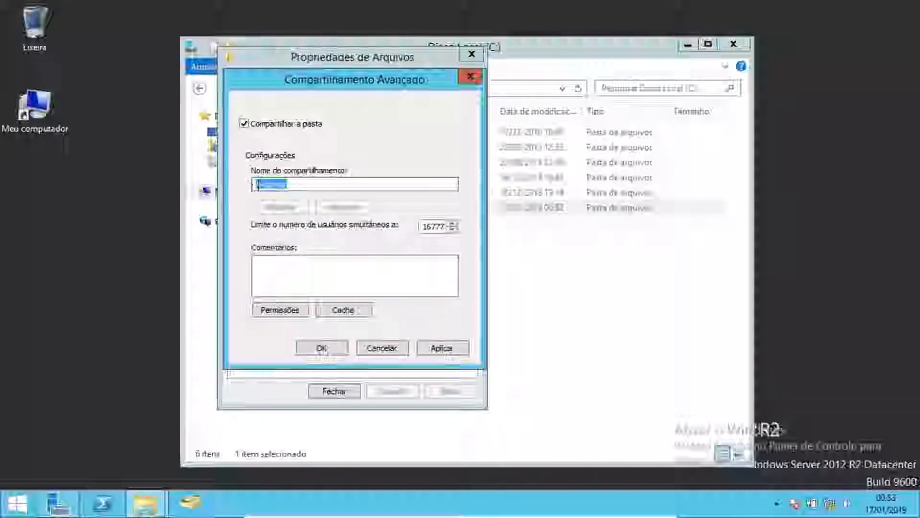
click(297, 184)
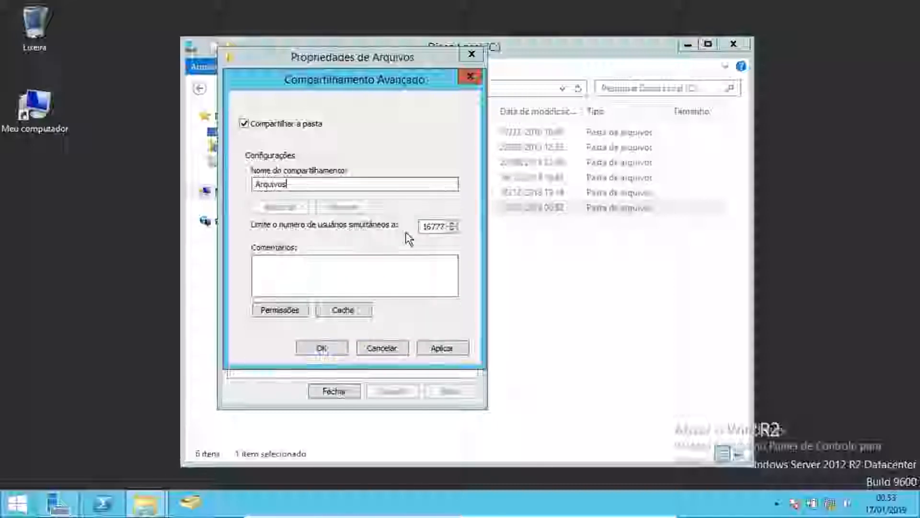
mouse_move(423, 229)
mouse_down()
mouse_move(455, 231)
mouse_move(415, 232)
mouse_move(442, 231)
mouse_move(448, 243)
mouse_move(437, 243)
mouse_move(438, 223)
mouse_up()
click(436, 224)
- In the share permissions, remove the Todos entry and add the TI group instead
click(283, 315)
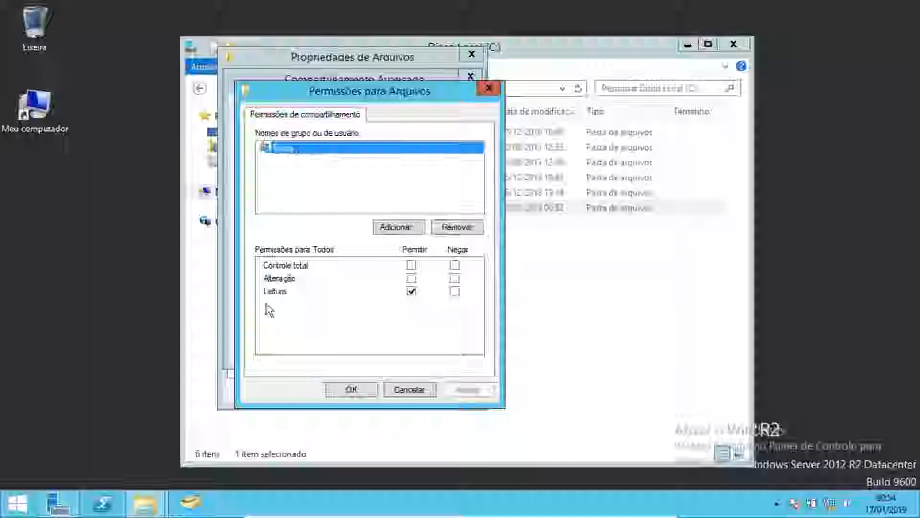
click(455, 227)
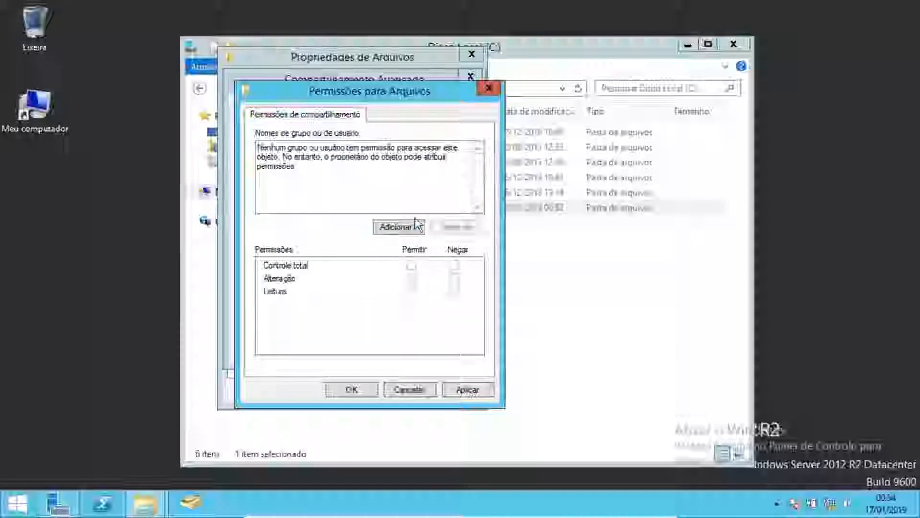
click(402, 226)
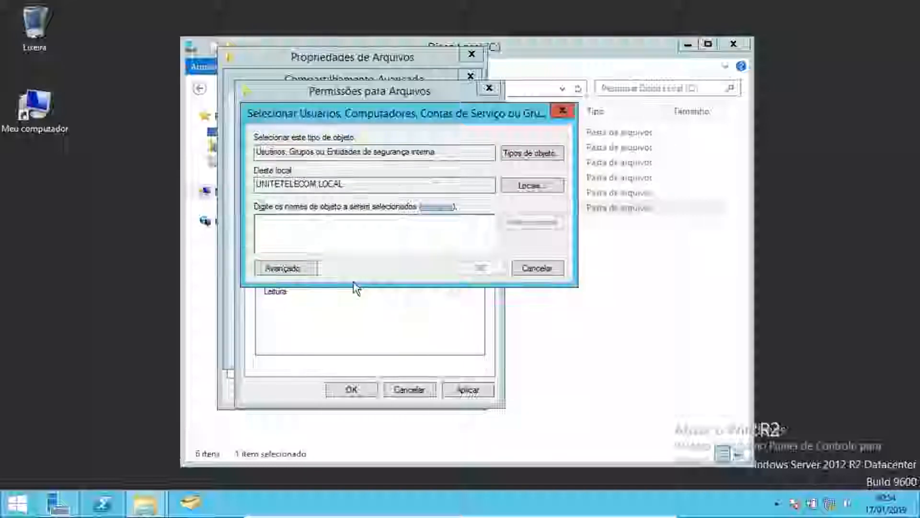
text(Ti)
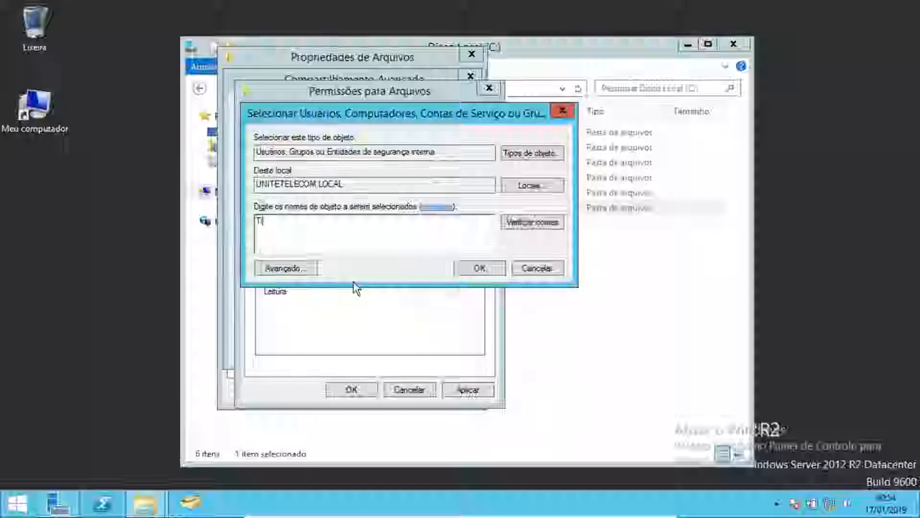
click(546, 222)
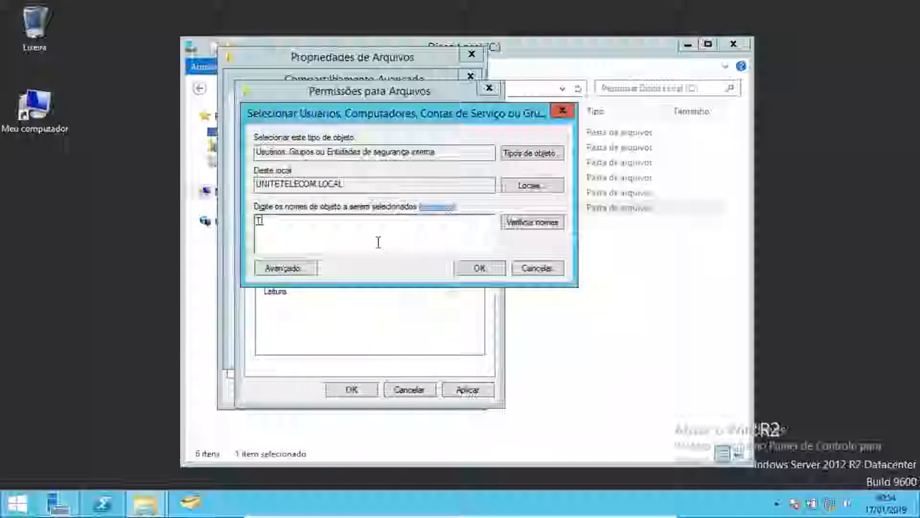
click(461, 276)
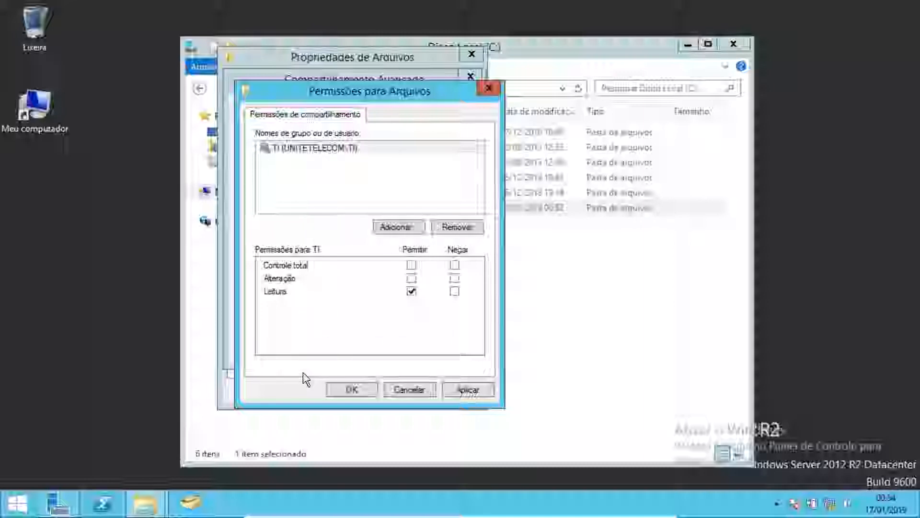
- Allow Alteração for TI, then apply and confirm the share permissions and advanced sharing settings
click(411, 278)
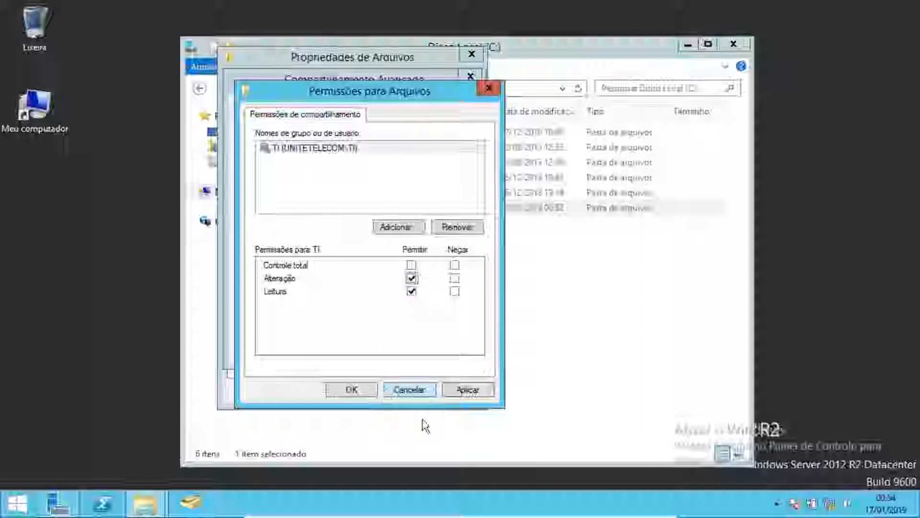
click(470, 390)
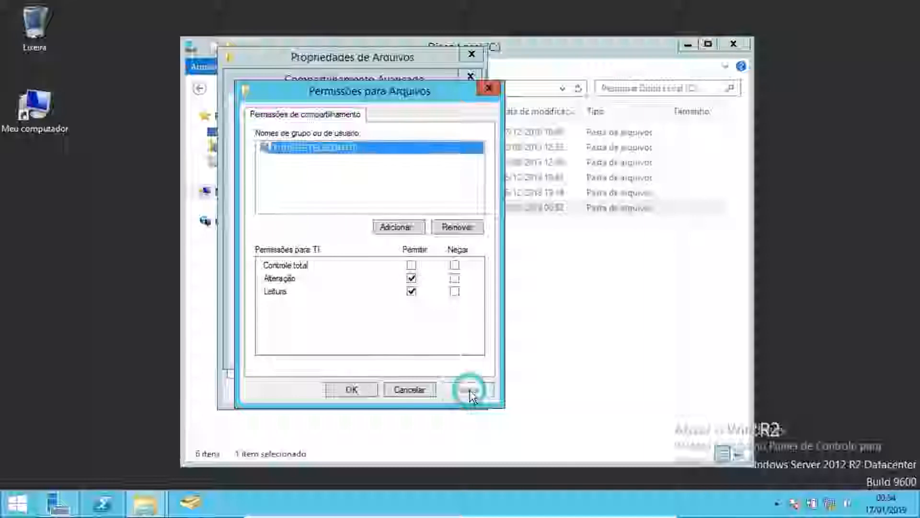
click(353, 389)
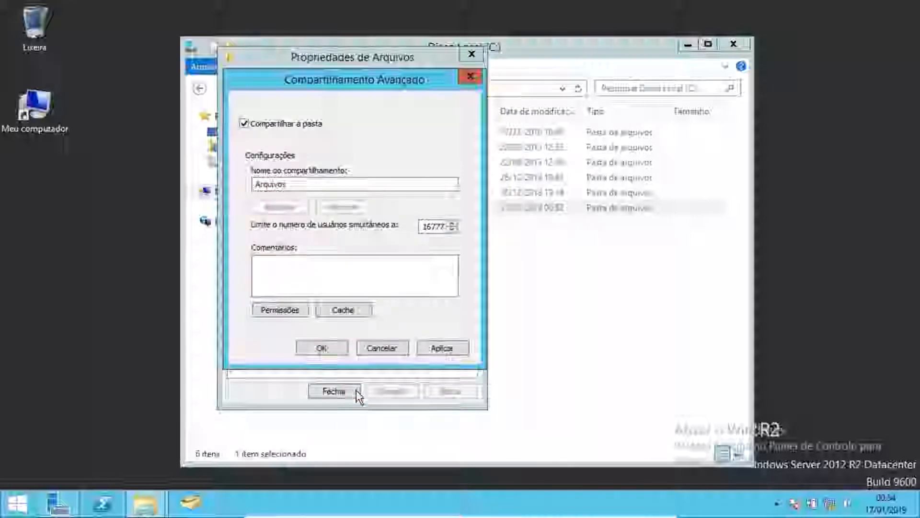
click(440, 349)
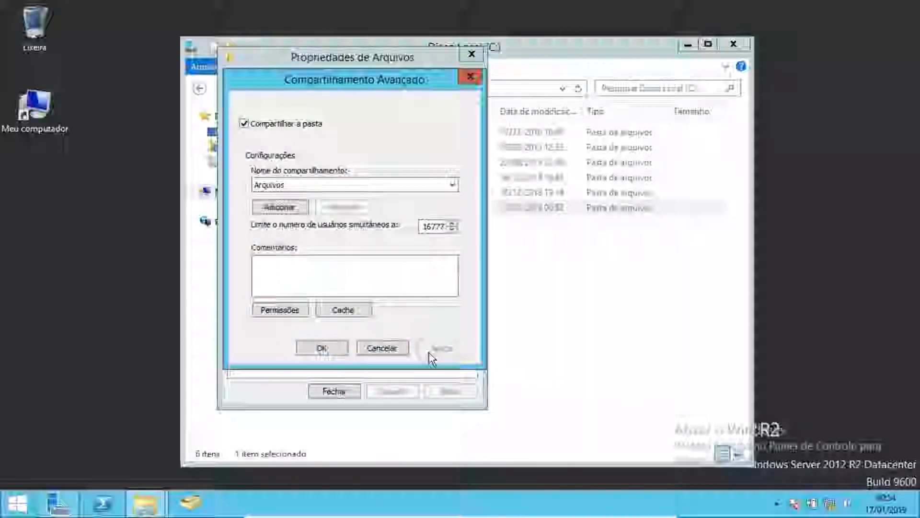
click(335, 349)
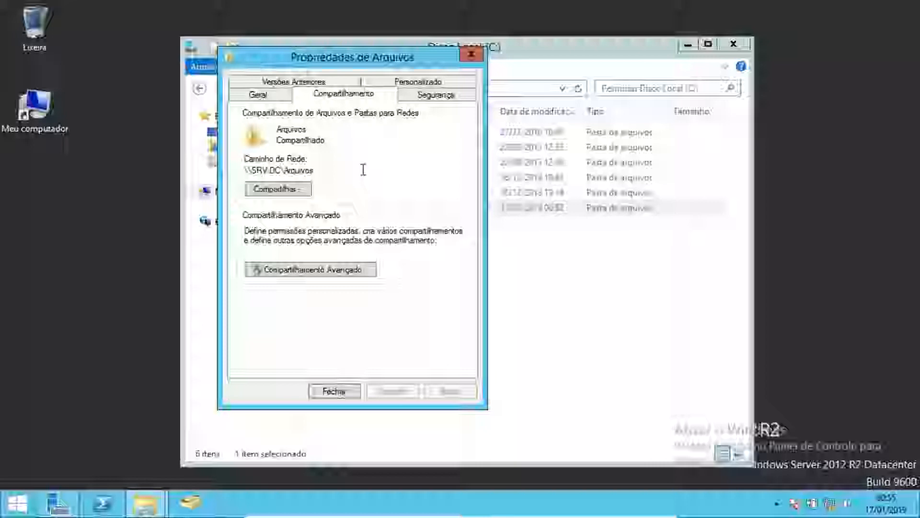
- Review the permissions of each group listed on the folder's Segurança tab
click(444, 97)
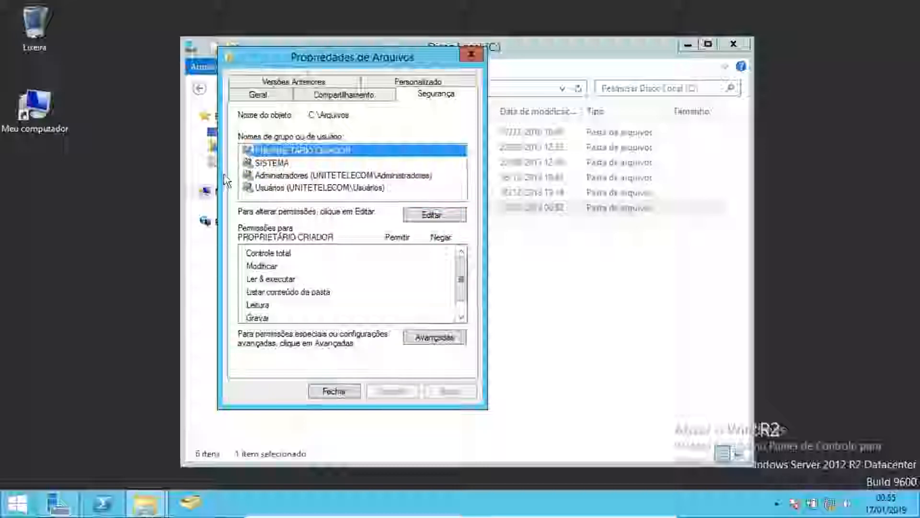
click(282, 163)
click(275, 150)
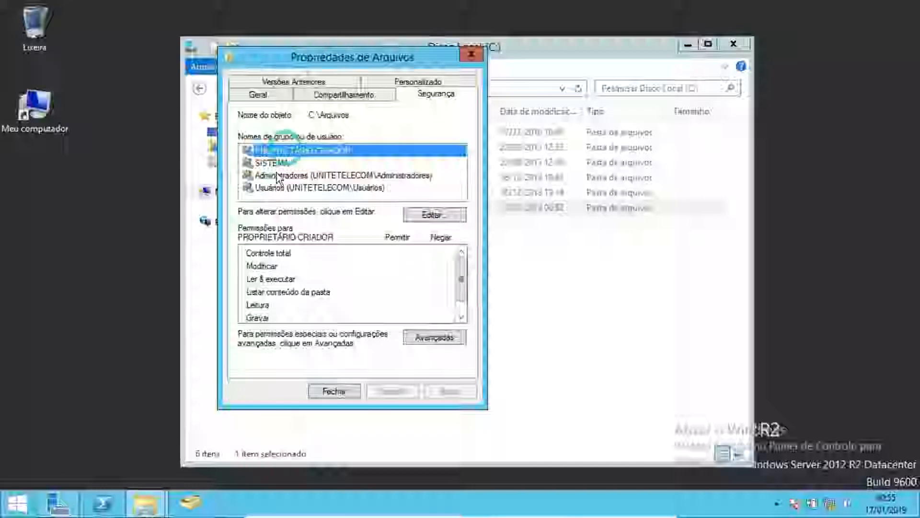
click(277, 175)
click(274, 187)
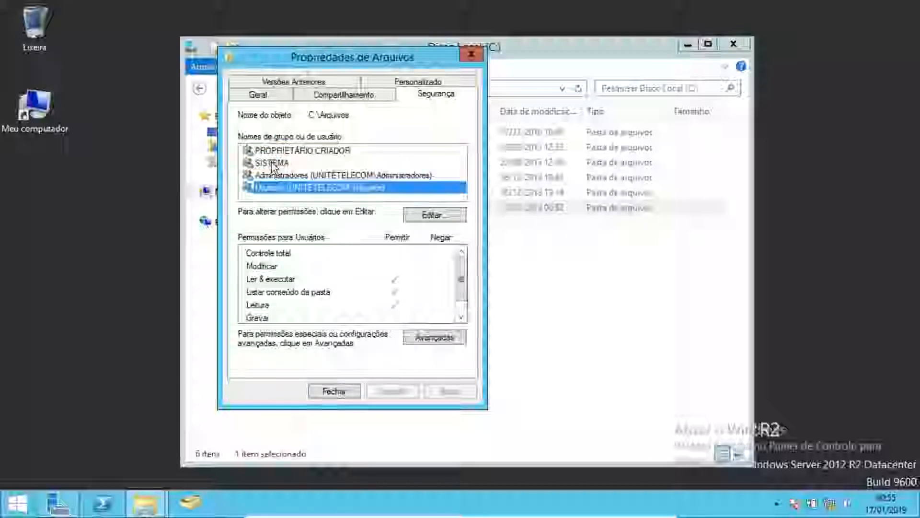
click(275, 150)
click(276, 163)
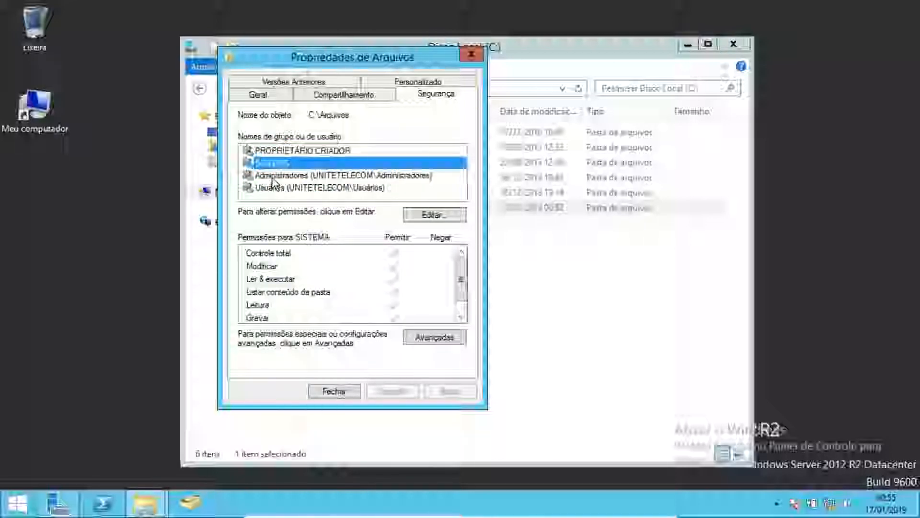
click(275, 176)
click(273, 189)
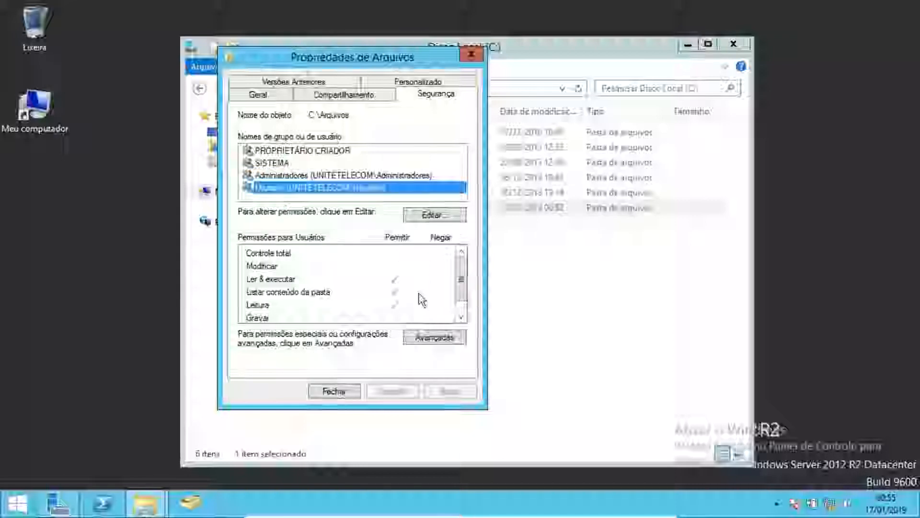
- Edit the folder's security permissions and add the TI group, checking the name ti
click(438, 218)
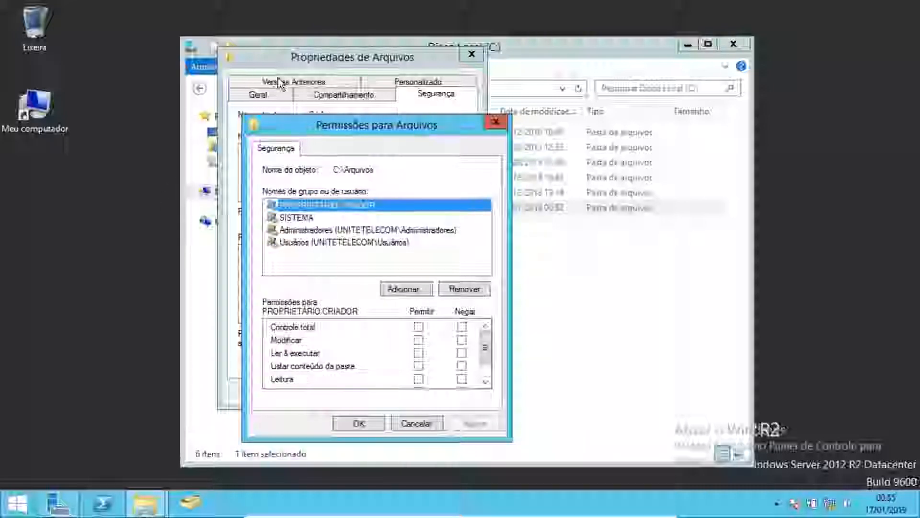
click(405, 290)
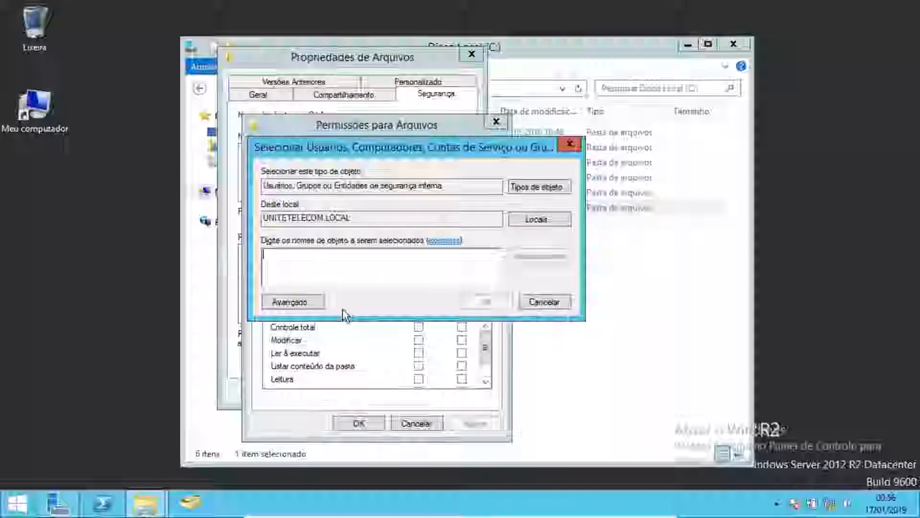
text(ti)
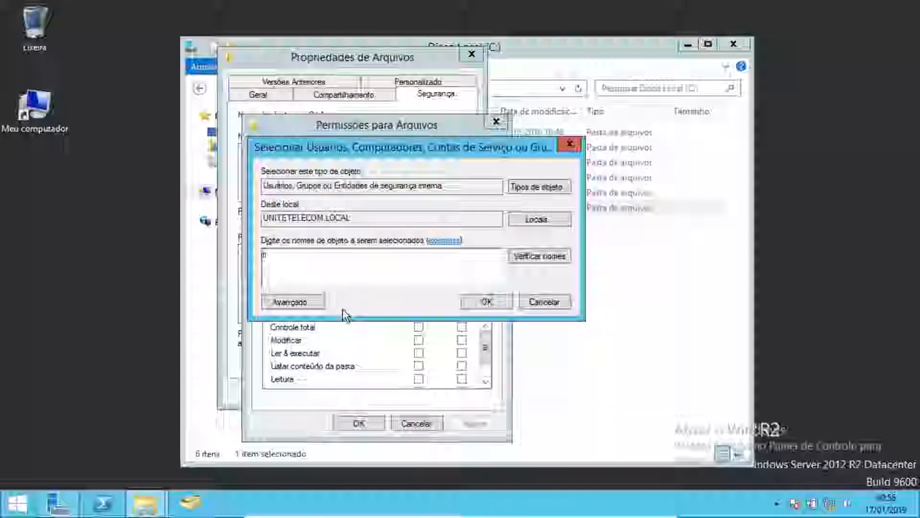
click(522, 257)
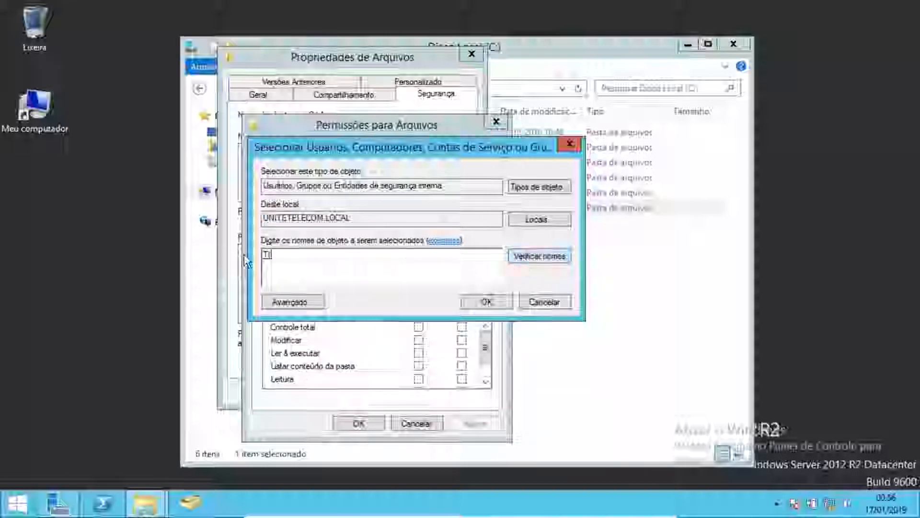
click(483, 301)
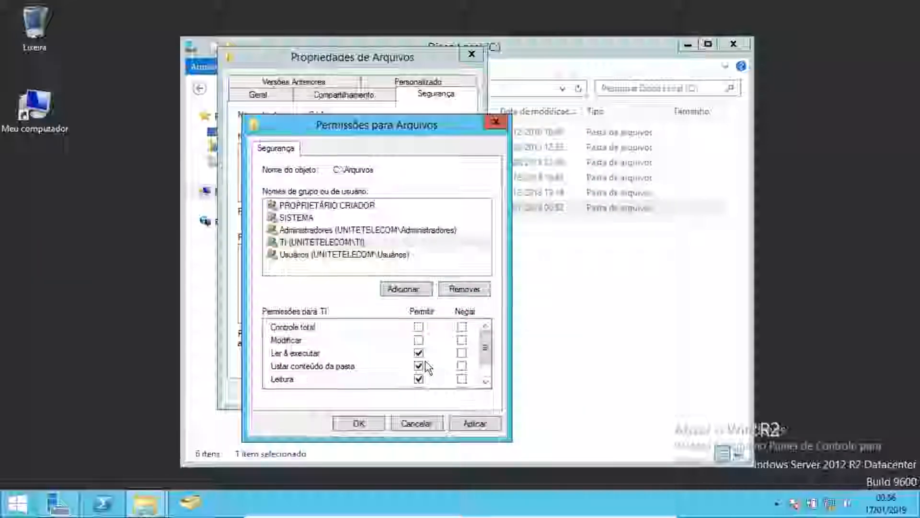
- Allow Modificar for TI, apply and confirm the permissions, and close the properties and Explorer windows
drag(485, 355, 485, 369)
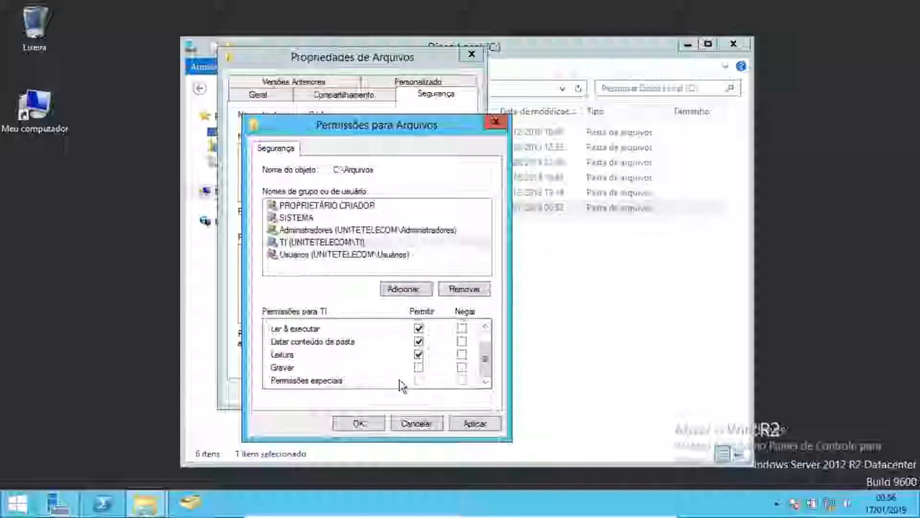
drag(488, 366, 485, 352)
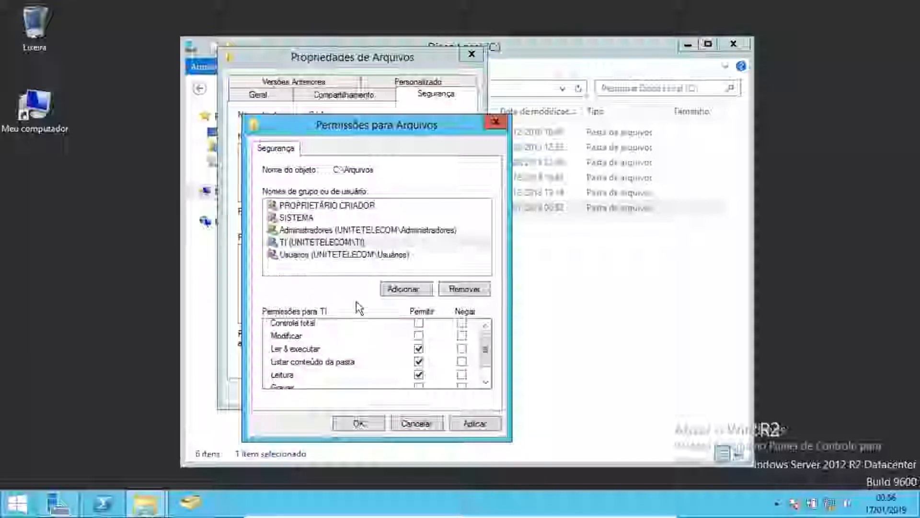
click(417, 335)
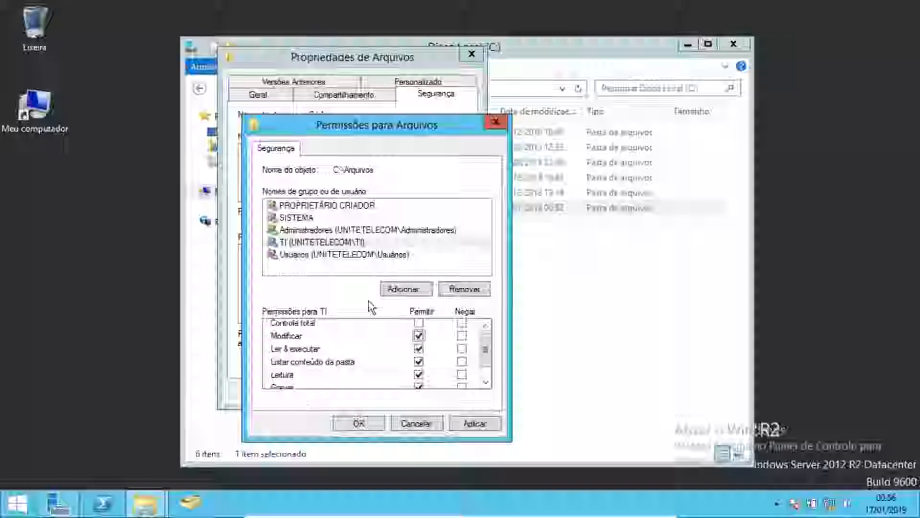
click(479, 424)
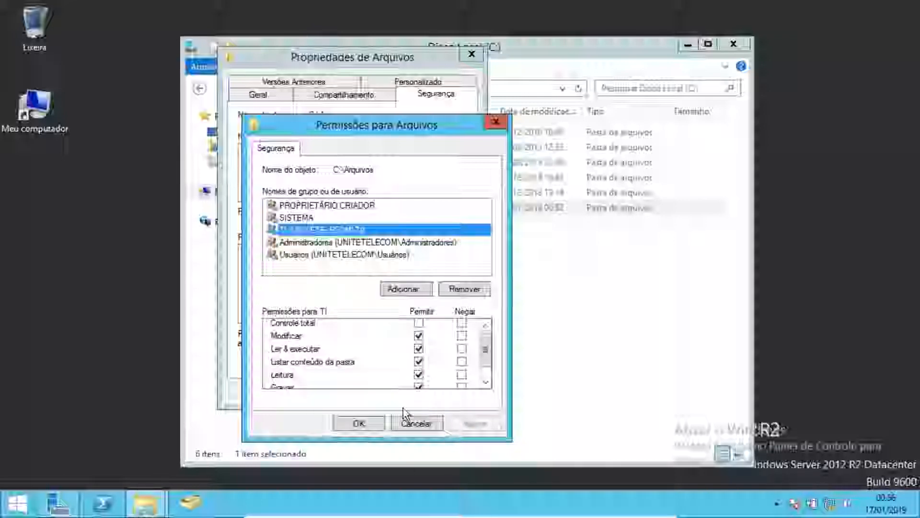
click(359, 424)
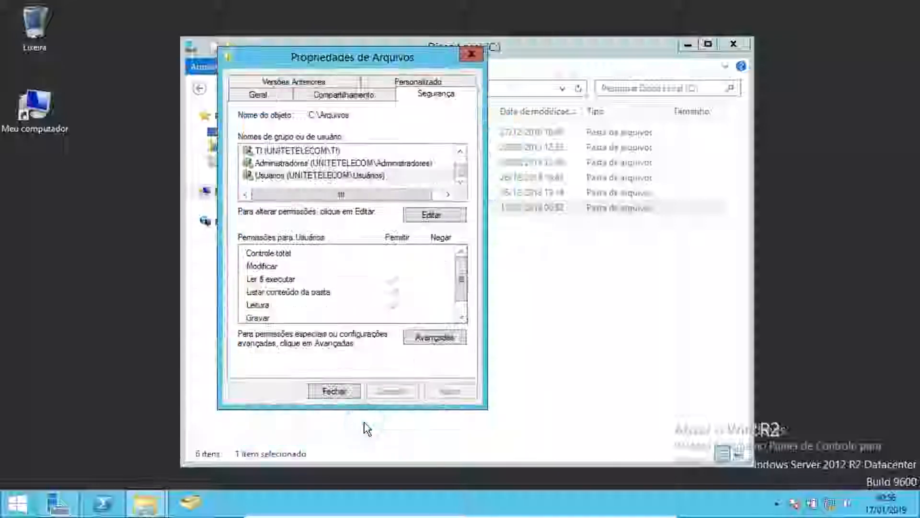
click(336, 391)
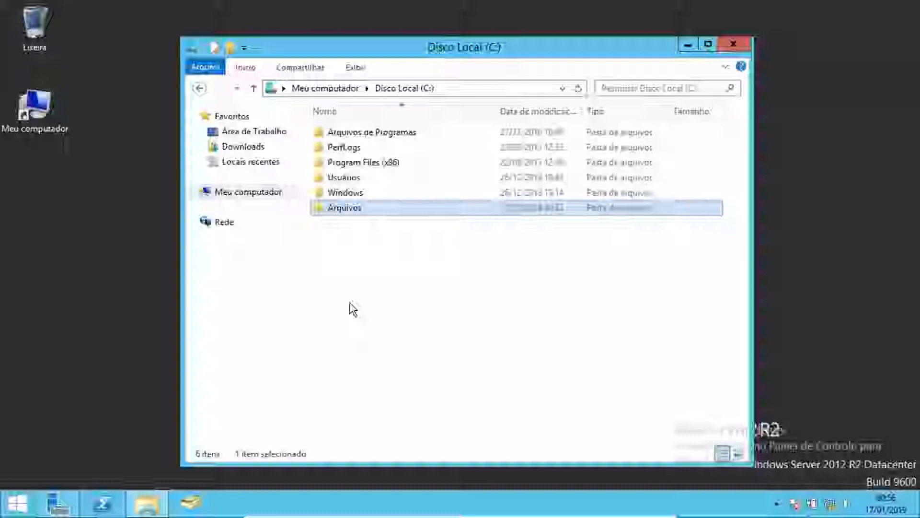
click(733, 44)
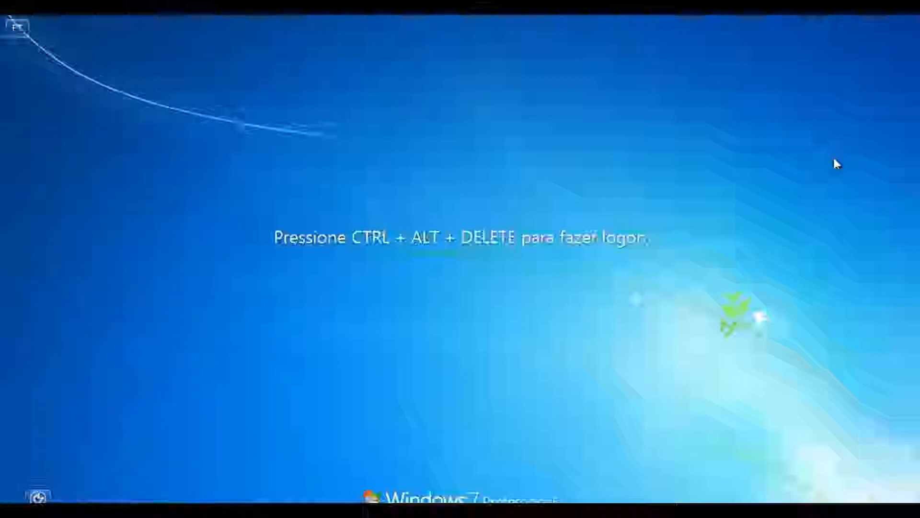
- Log on to the Windows 7 client with the domain user's account name and password
key(ctrl+alt+Delete)
text(jo)
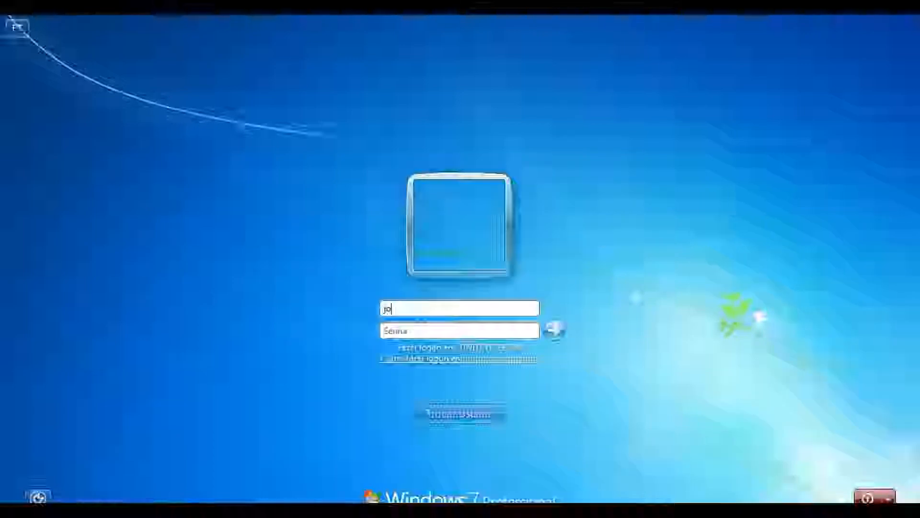
text(ao.abdamowicz)
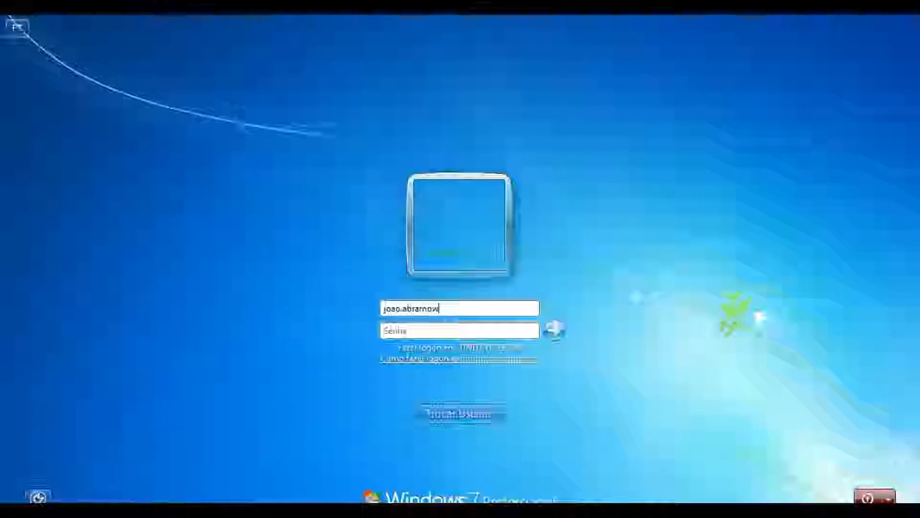
key(Tab)
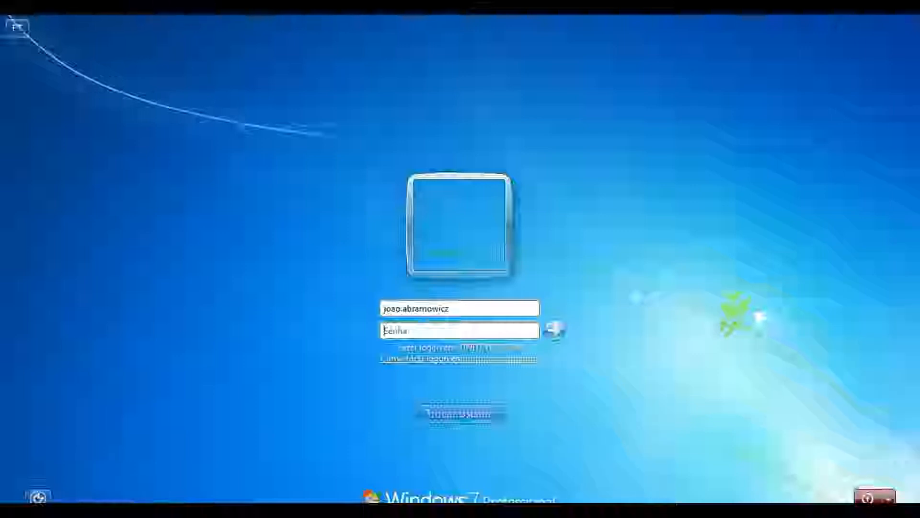
text(••••)
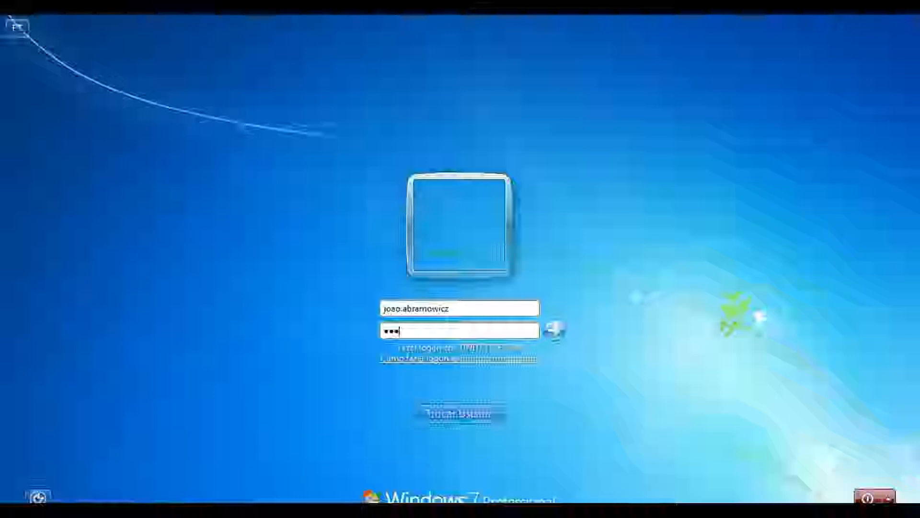
text(•••)
key(Return)
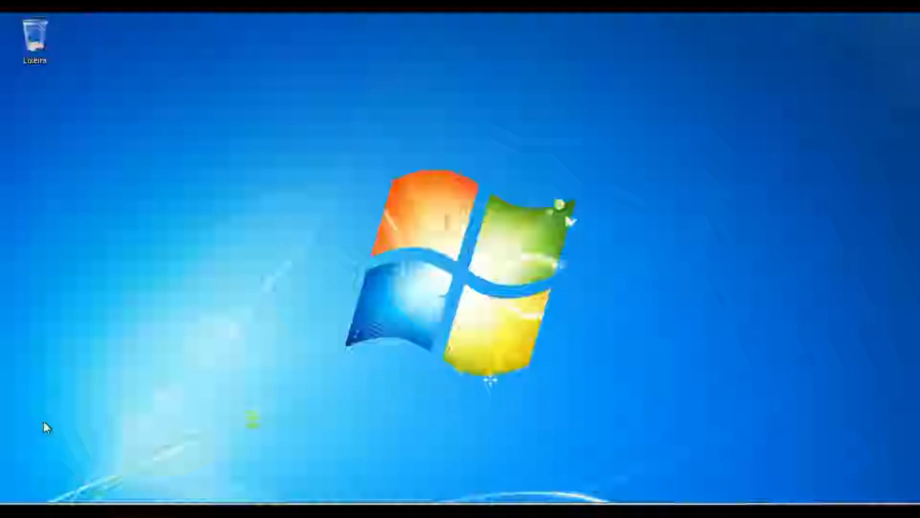
- Open the server's network shares by running \\srv-dc
key(super+r)
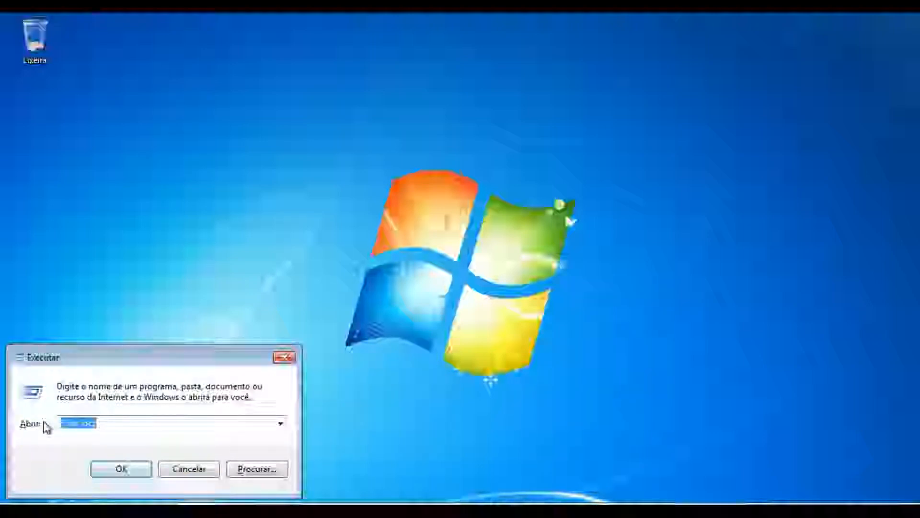
key(BackSpace)
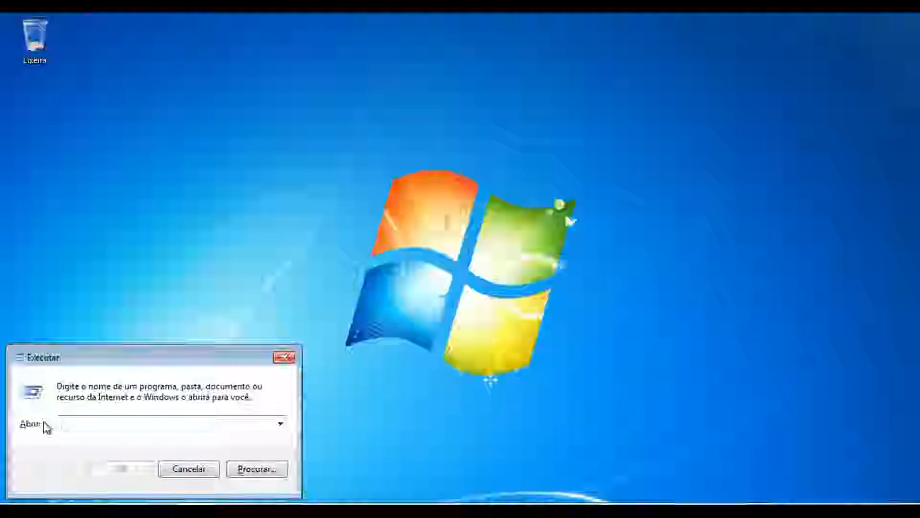
text(\\)
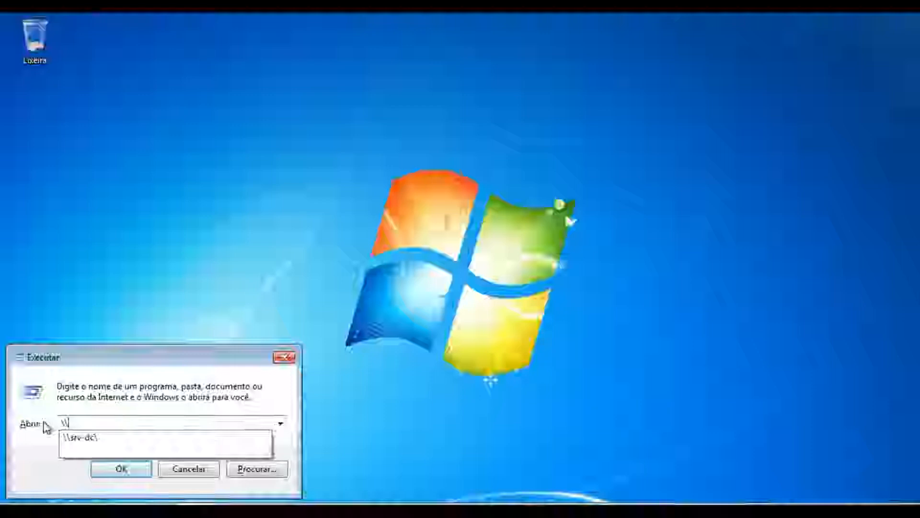
text(srv-dc)
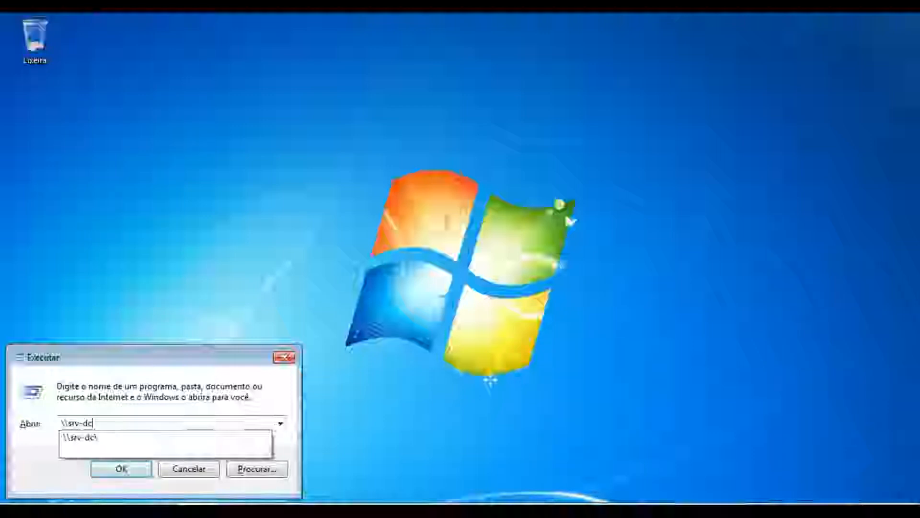
key(Return)
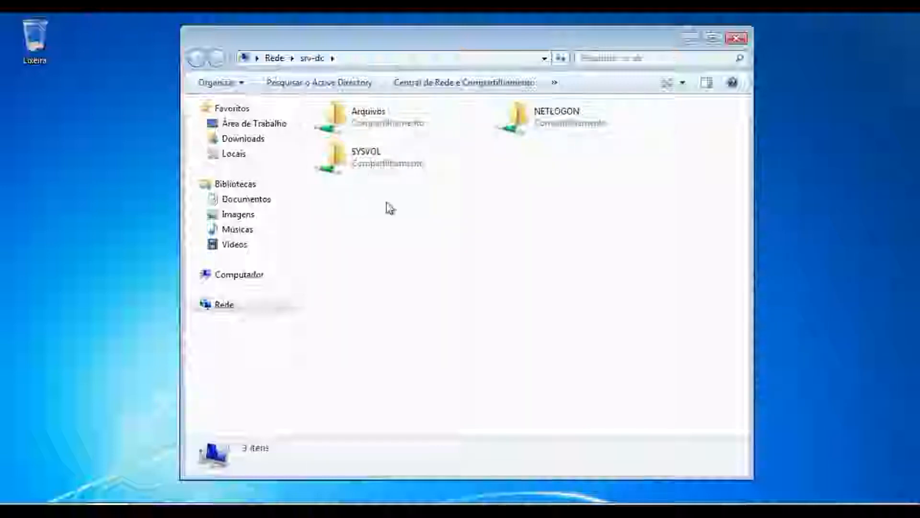
- Open the Arquivos share and create a new text document named after the logged-on user's account
double_click(380, 128)
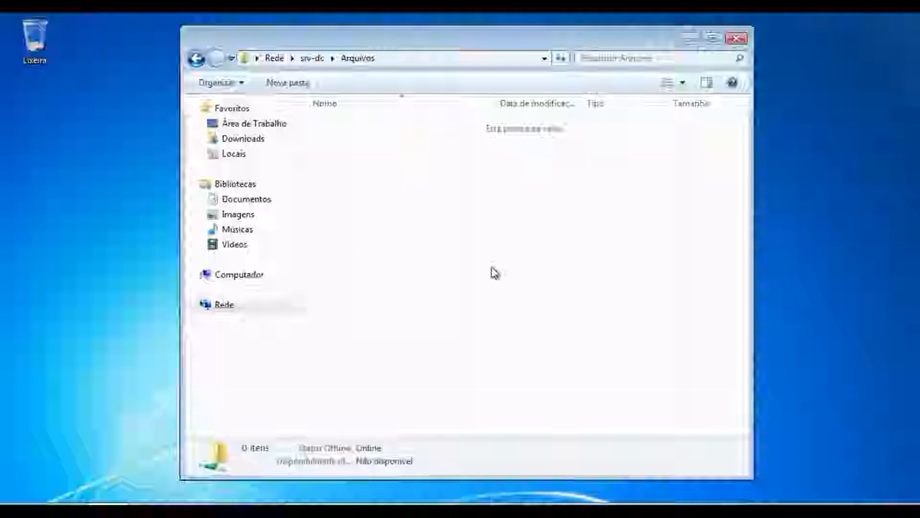
right_click(378, 152)
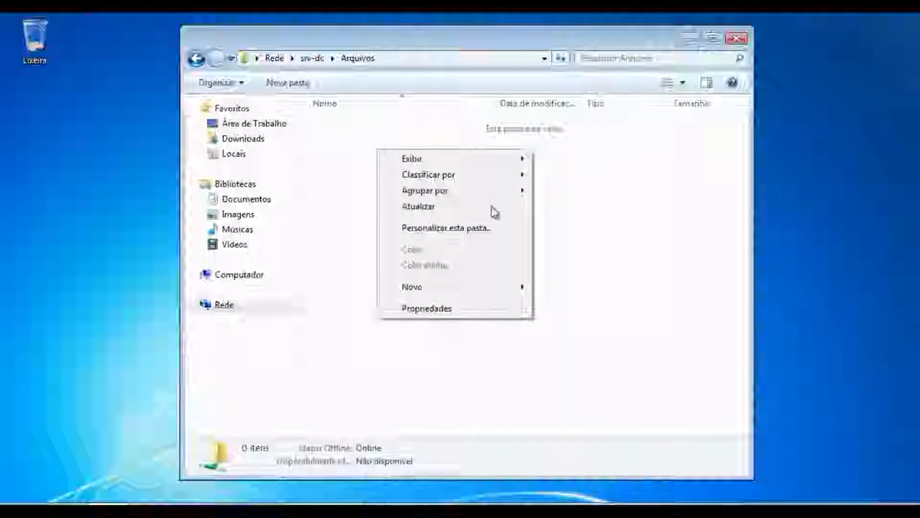
mouse_move(469, 295)
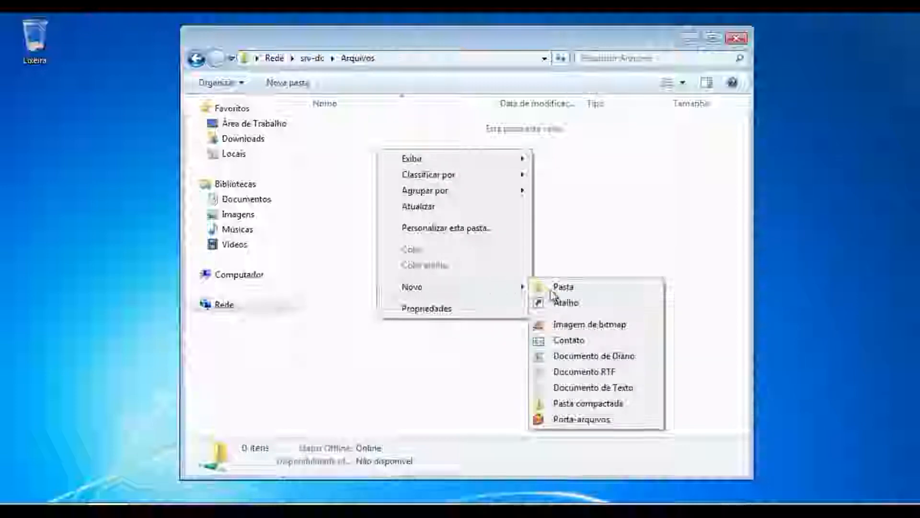
click(546, 392)
text(j)
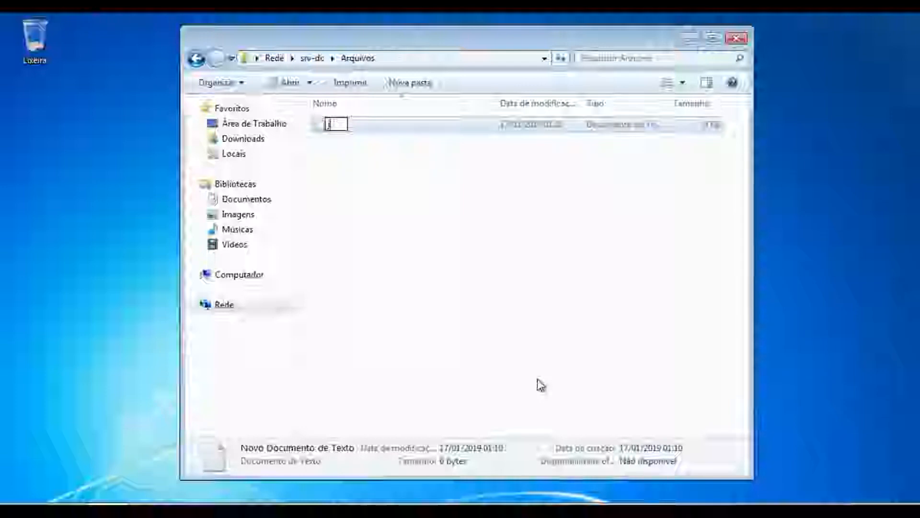
text(oao.abramowicz)
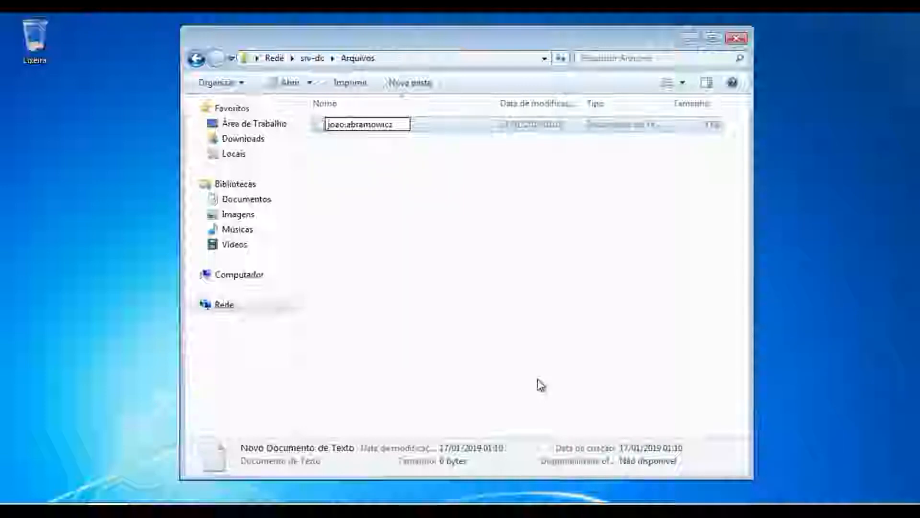
key(Return)
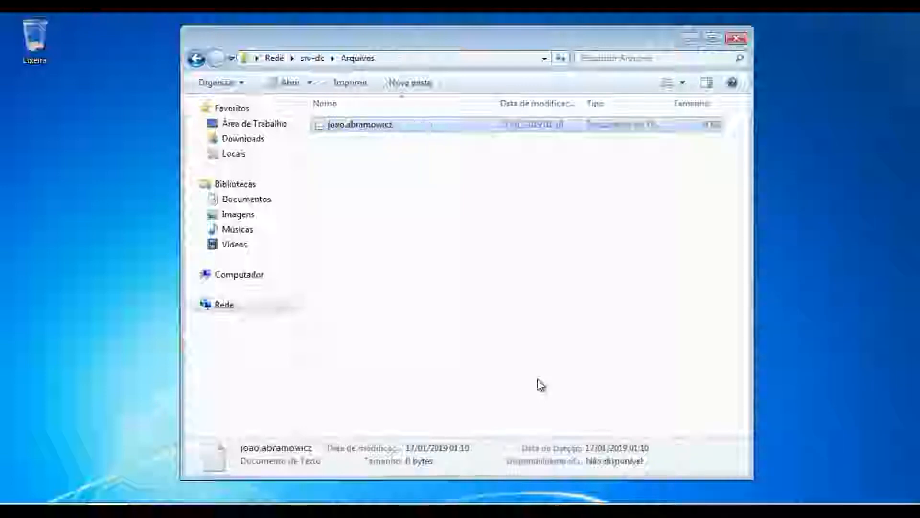
- Open the text document, write the presenter's YouTube channel address in it, and close Notepad
double_click(374, 127)
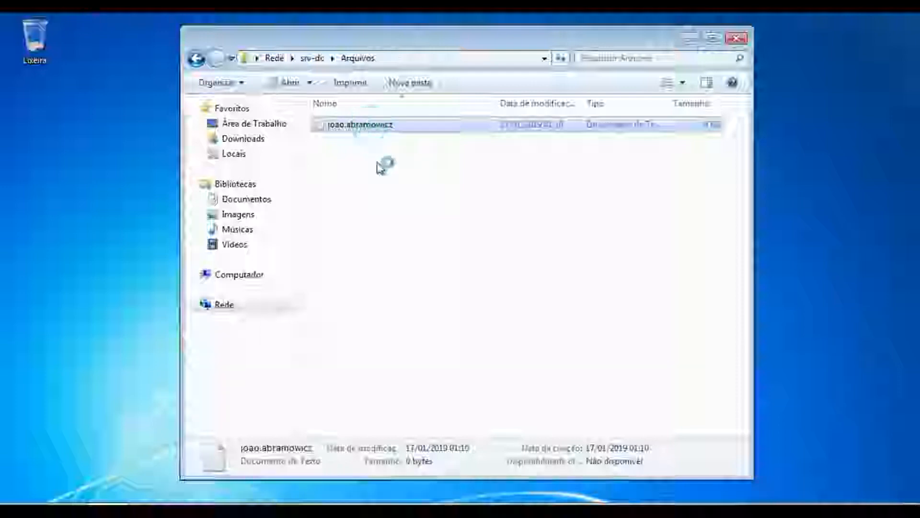
text(you)
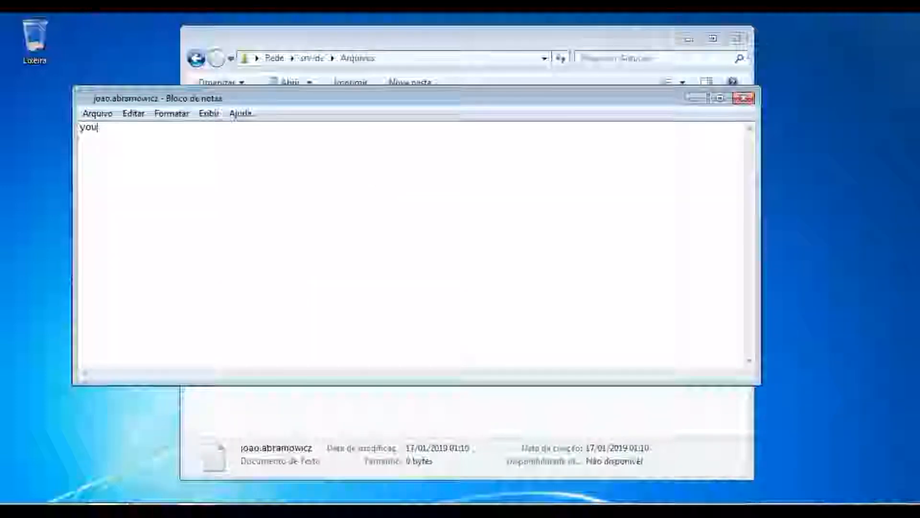
text(tube.com/c)
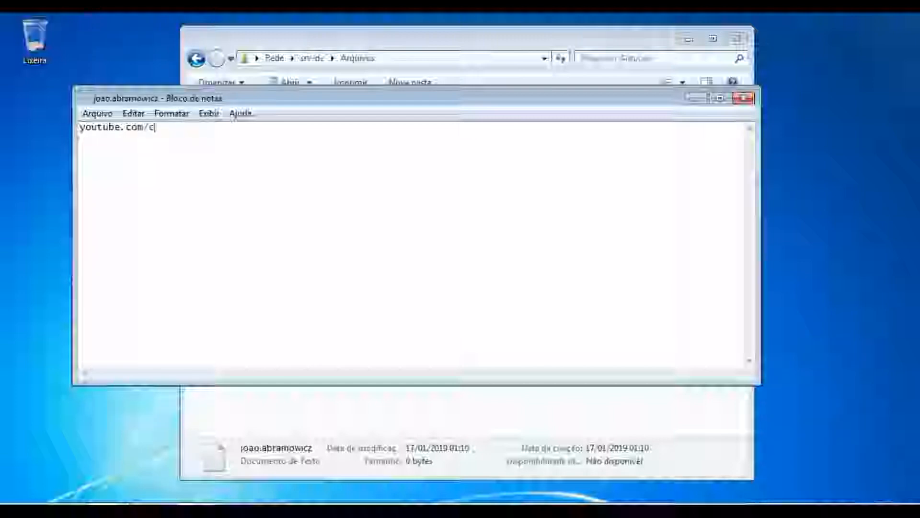
text(/professorjoaoabramowicz)
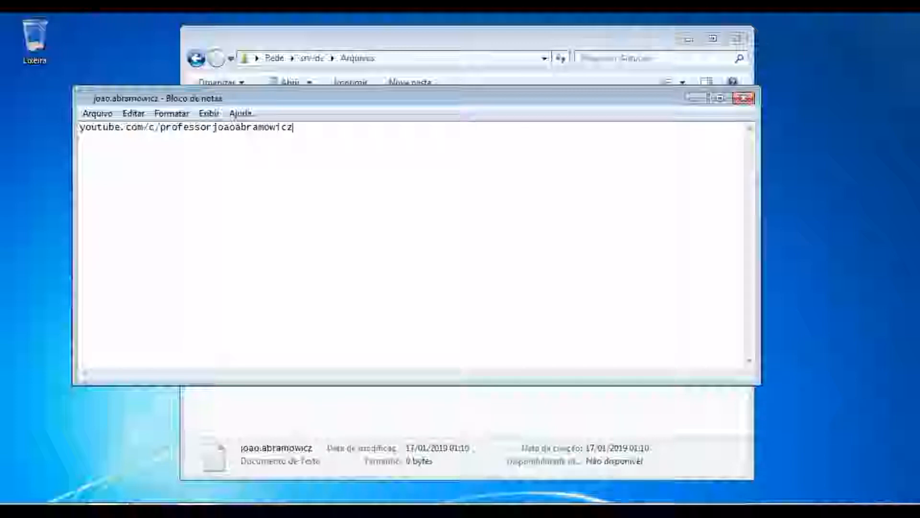
click(109, 116)
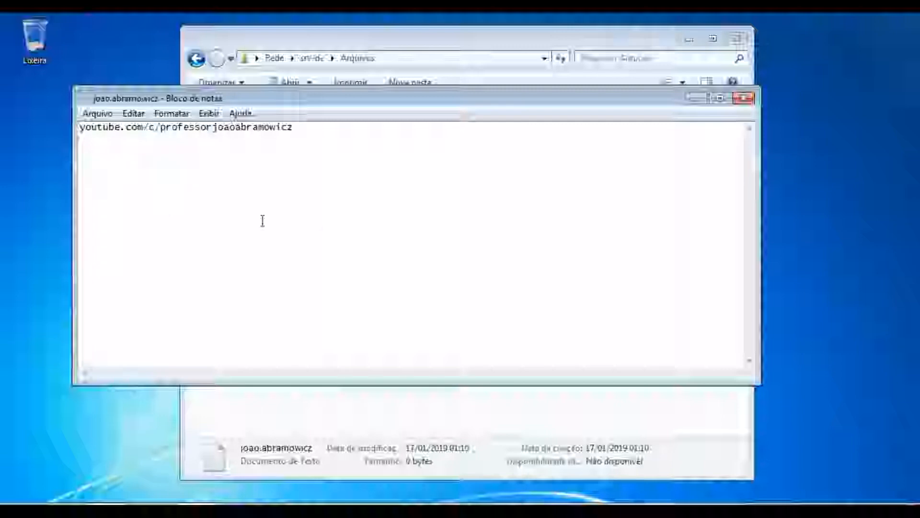
click(743, 98)
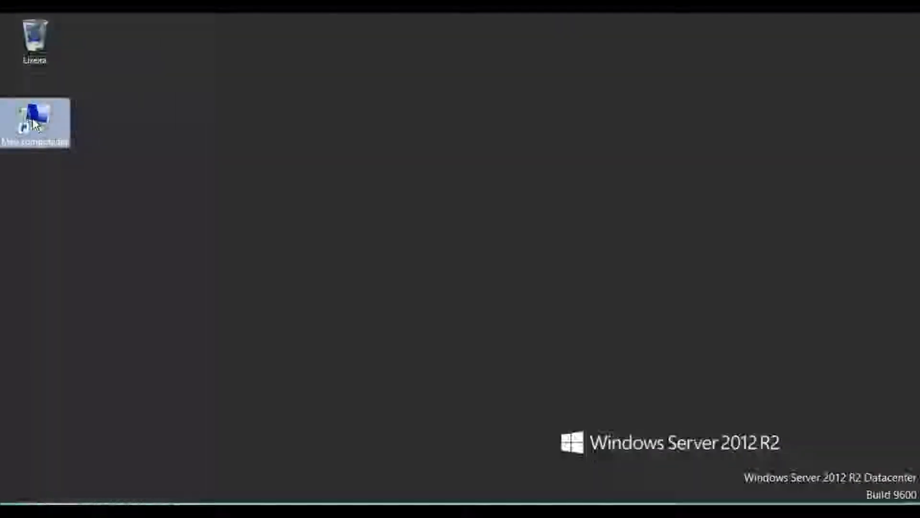
- Open the user's text document in the Arquivos folder on the server's C: drive to check its contents, then close it
double_click(35, 124)
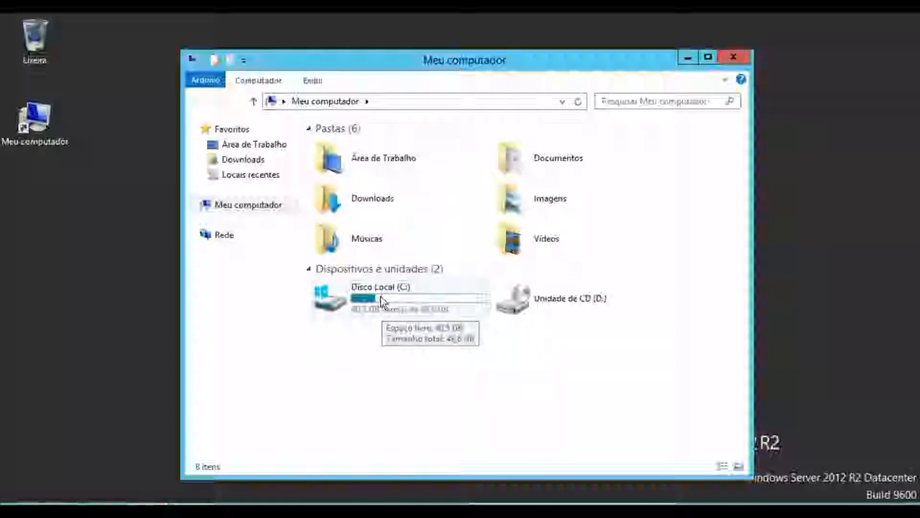
double_click(381, 301)
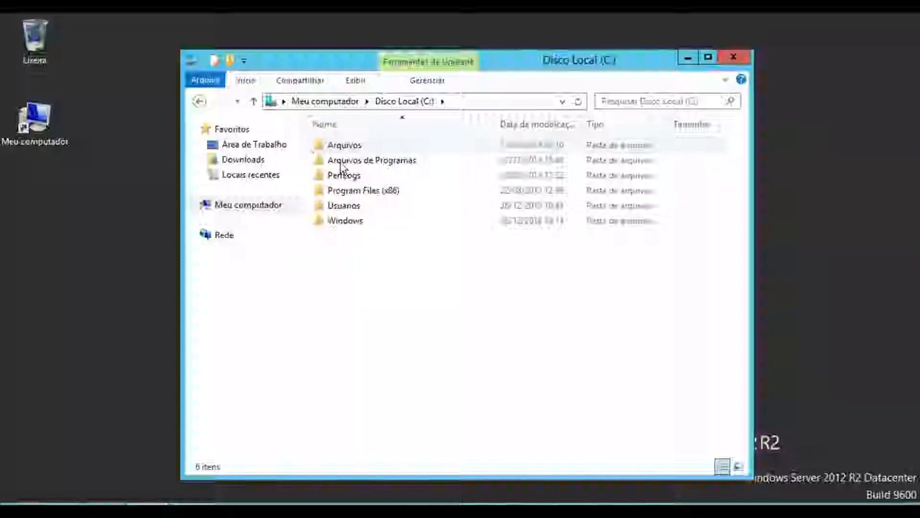
click(343, 144)
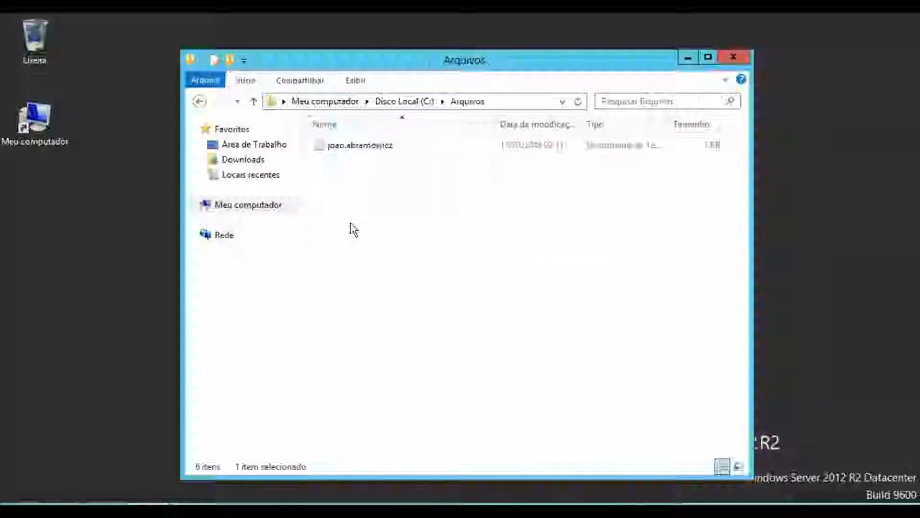
double_click(352, 148)
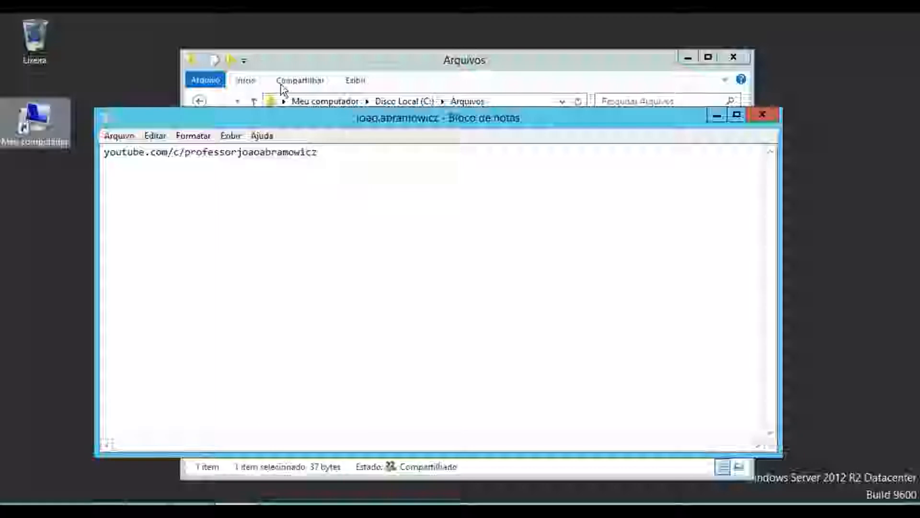
click(762, 114)
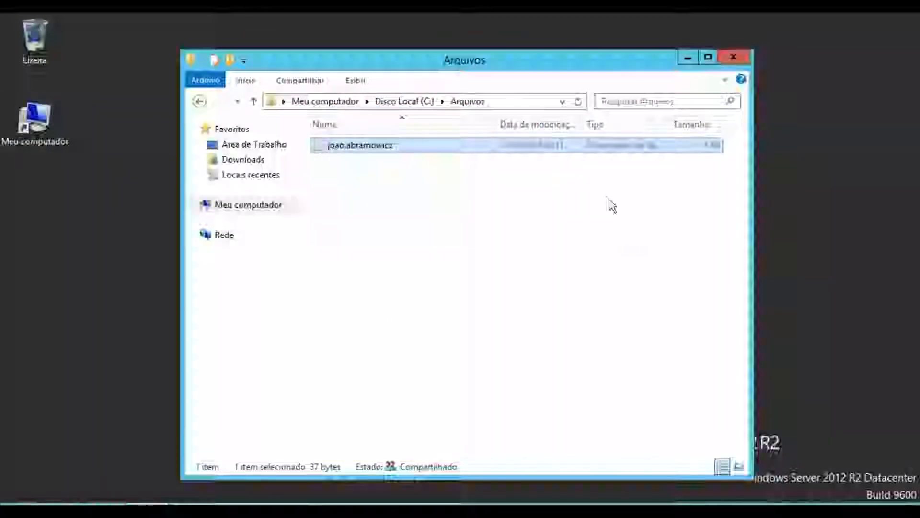
click(727, 59)
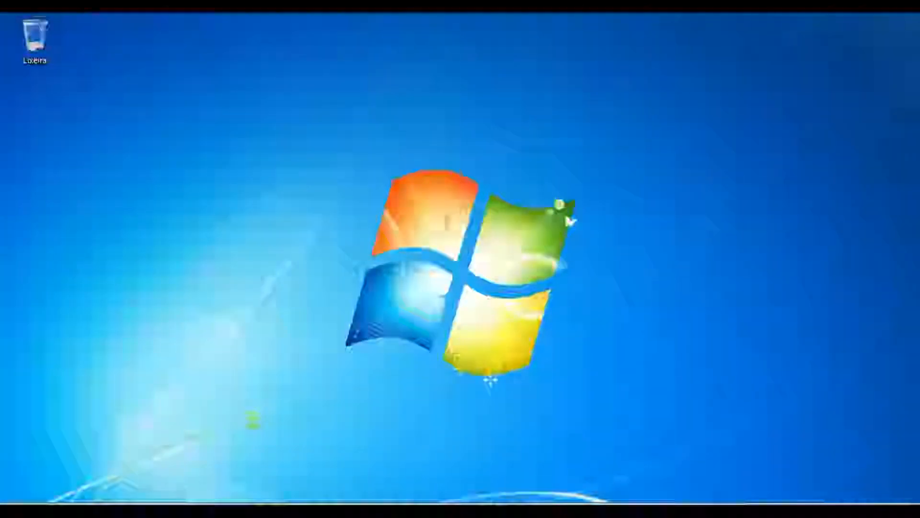
- Log off the current domain user from the Windows 7 client
click(36, 502)
click(247, 481)
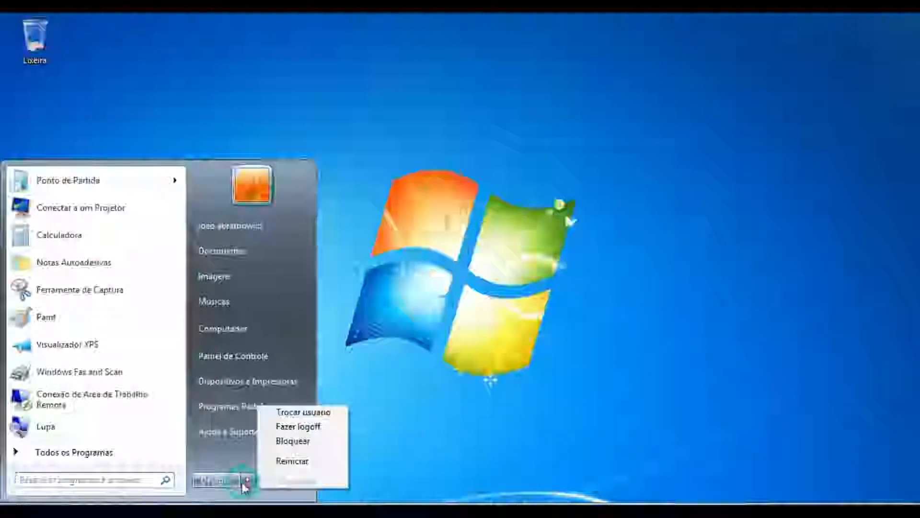
click(306, 427)
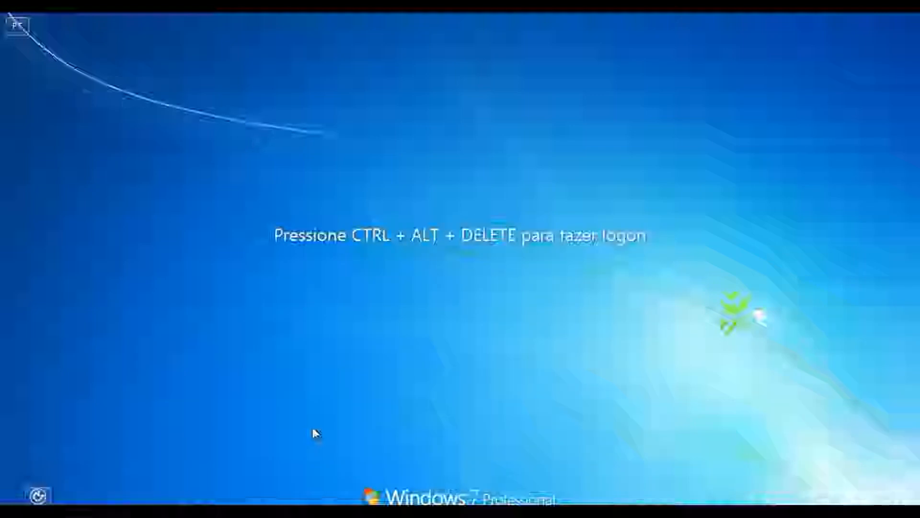
- Log on to the client as a different domain user, entering that account's user name and password
key(ctrl+alt+Delete)
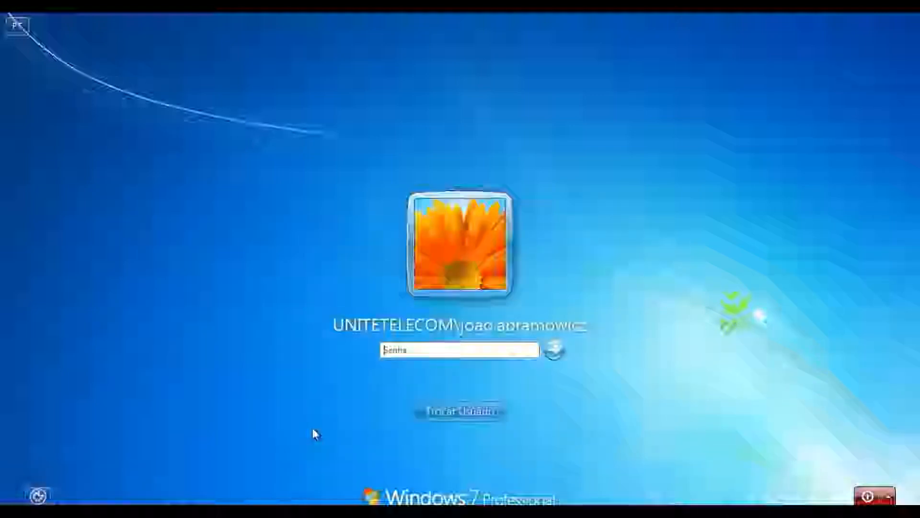
click(489, 411)
click(534, 321)
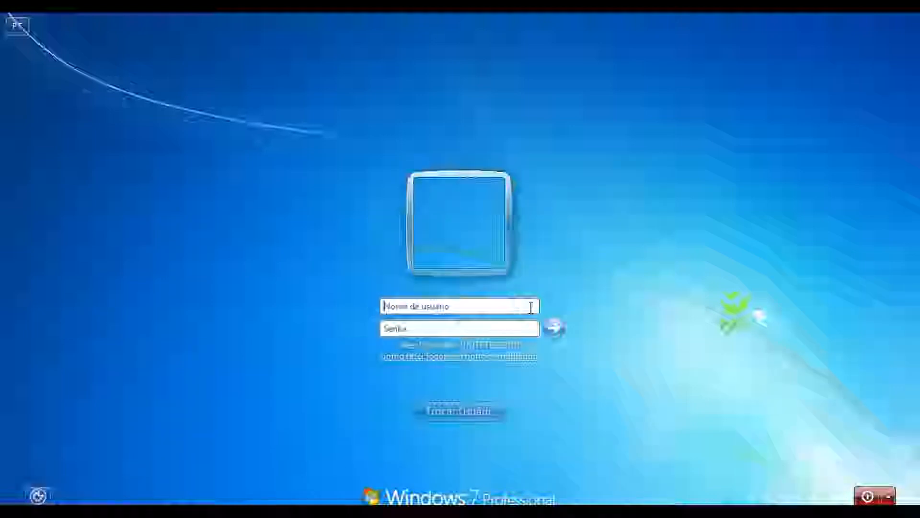
text(pedro)
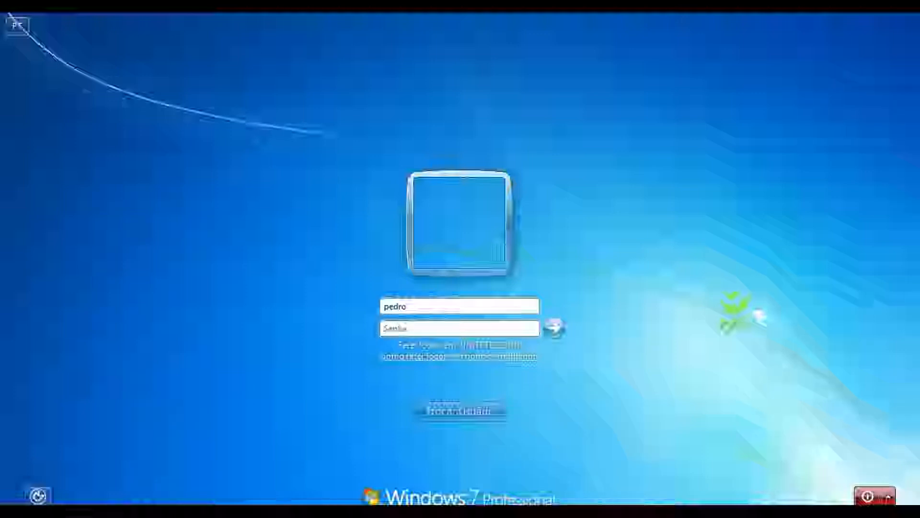
text(123)
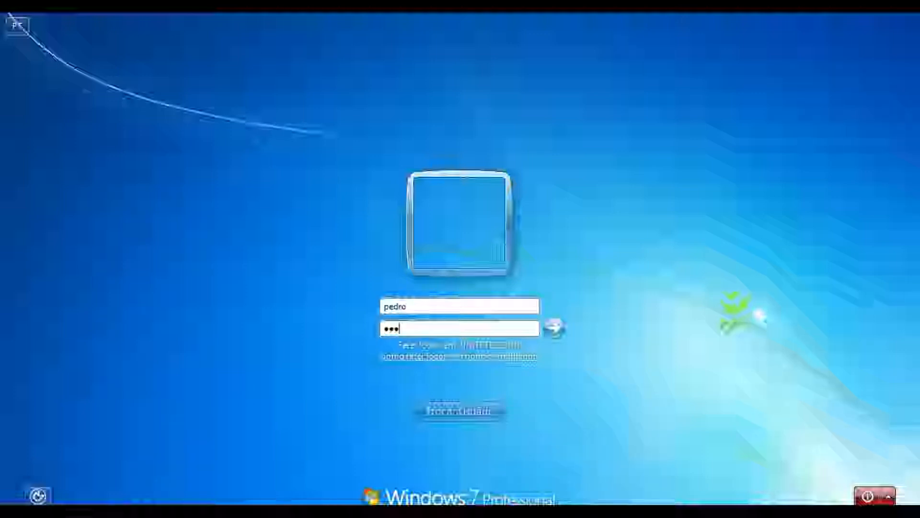
text(45678)
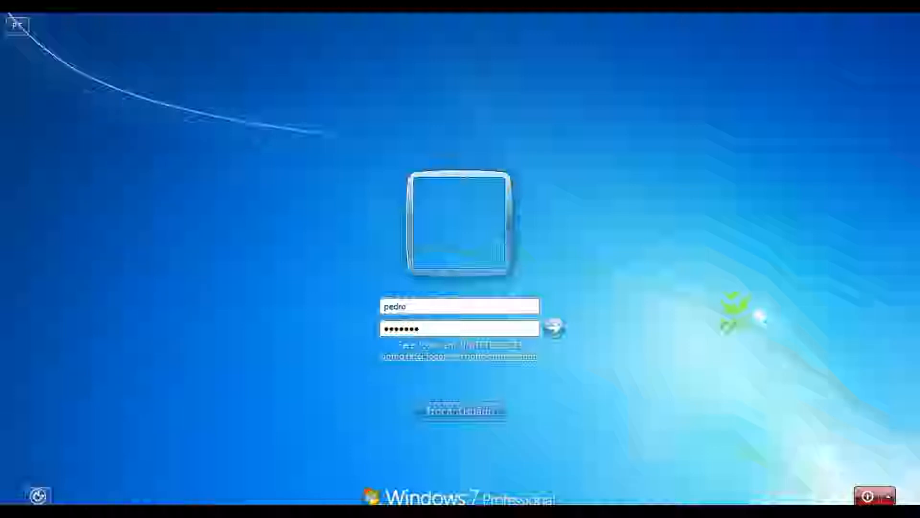
key(Return)
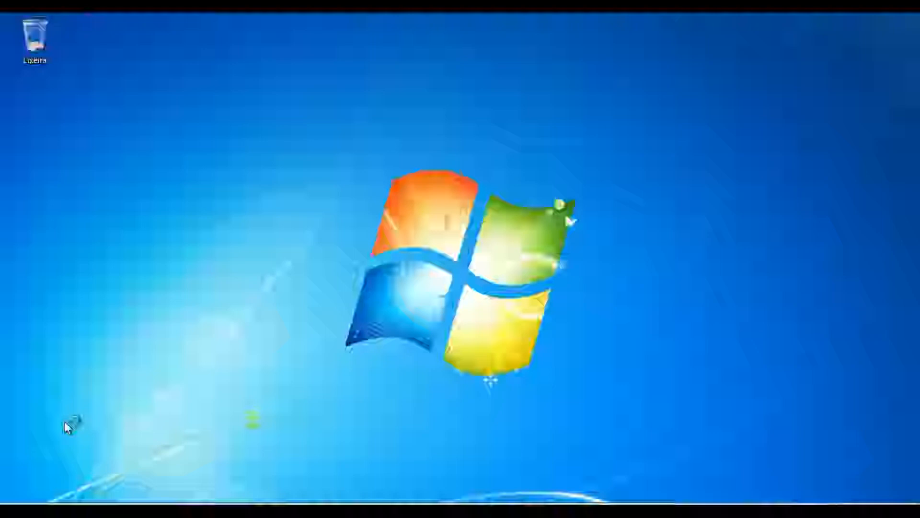
- Open the server's shared folders by running \\srv-dc\
key(super+r)
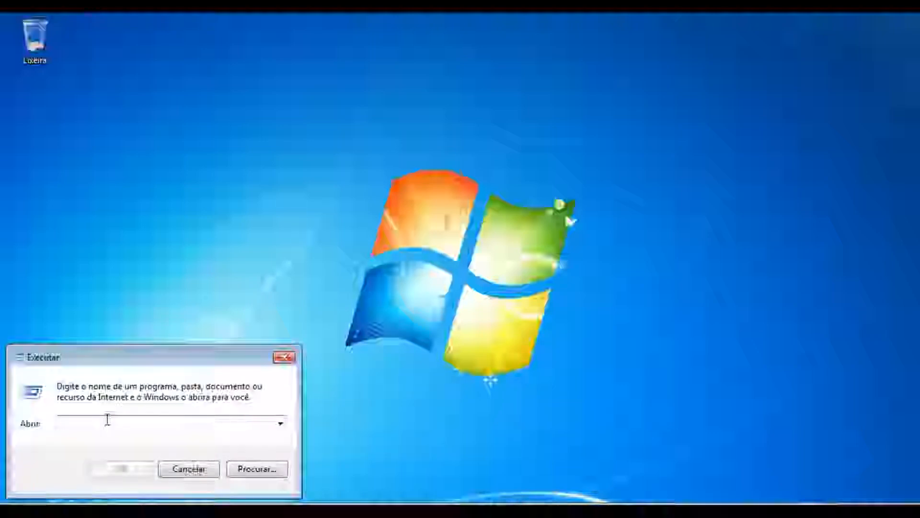
text(\\)
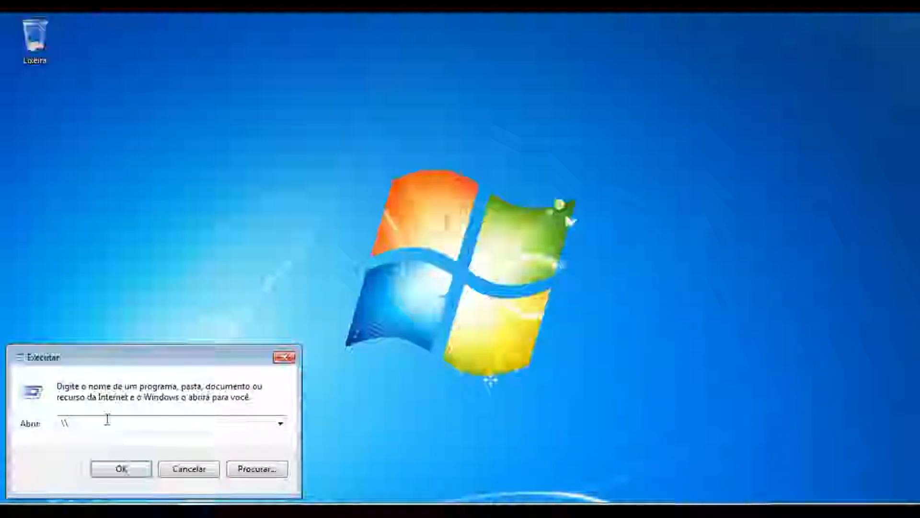
text(srv)
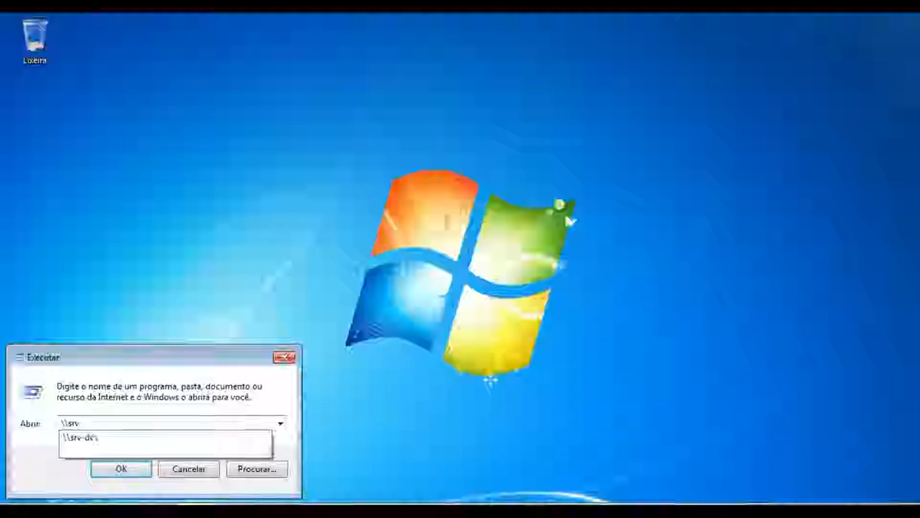
text(-dc\)
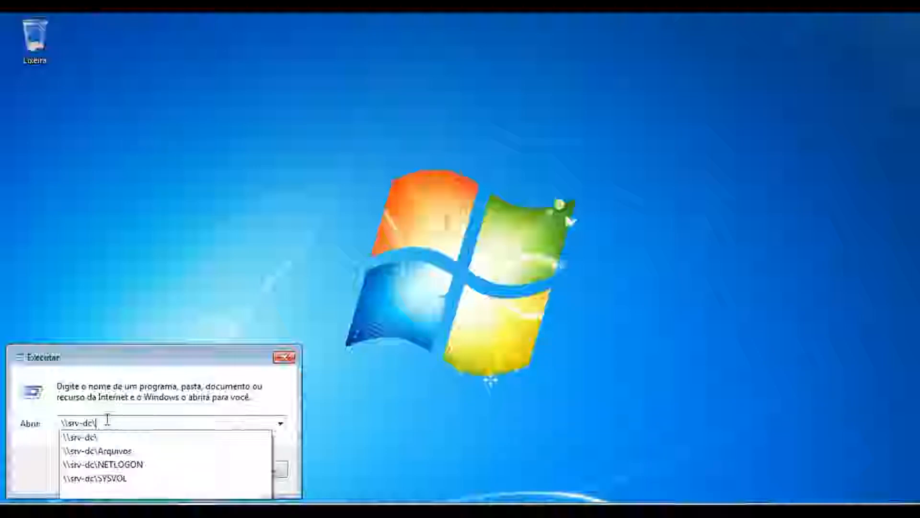
key(Return)
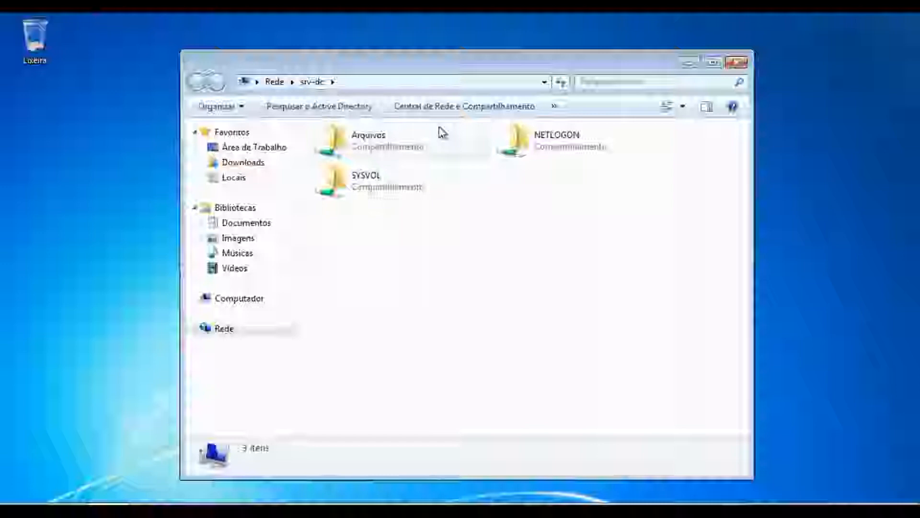
- Try to open the Arquivos share as this user and close the network error dialog
click(713, 62)
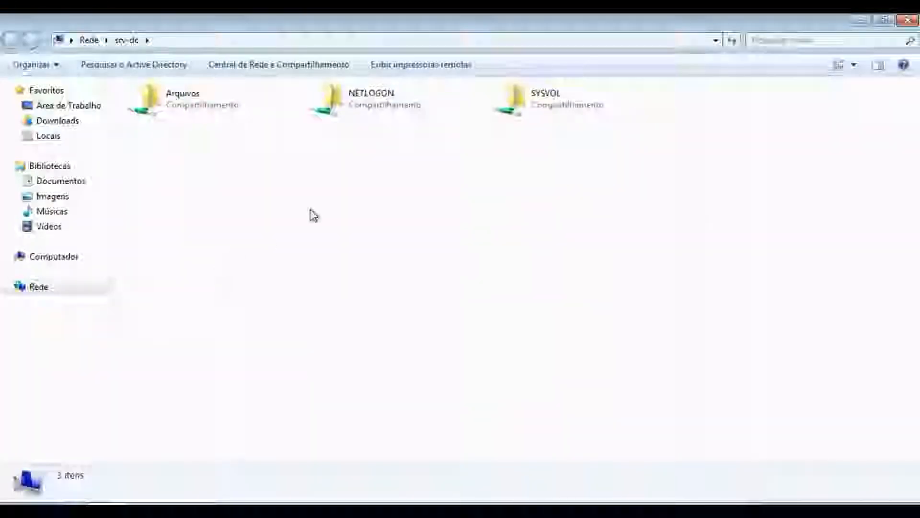
click(199, 105)
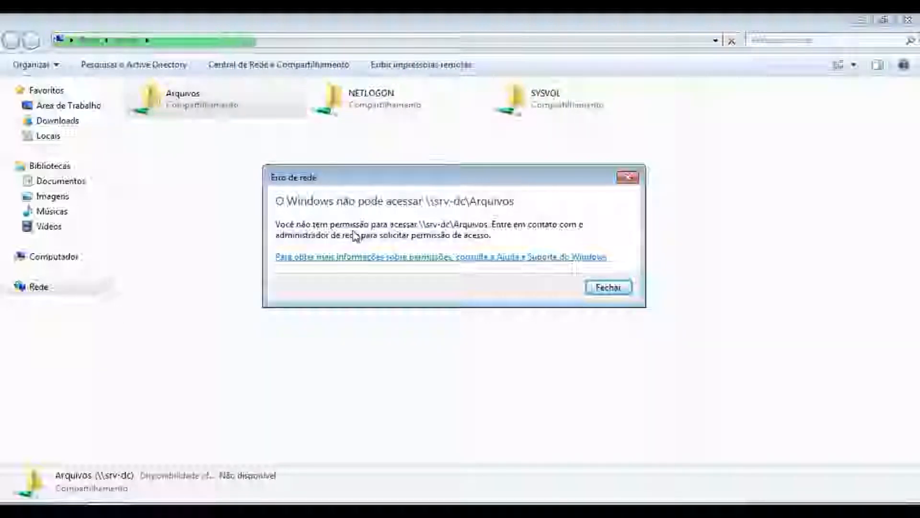
click(620, 288)
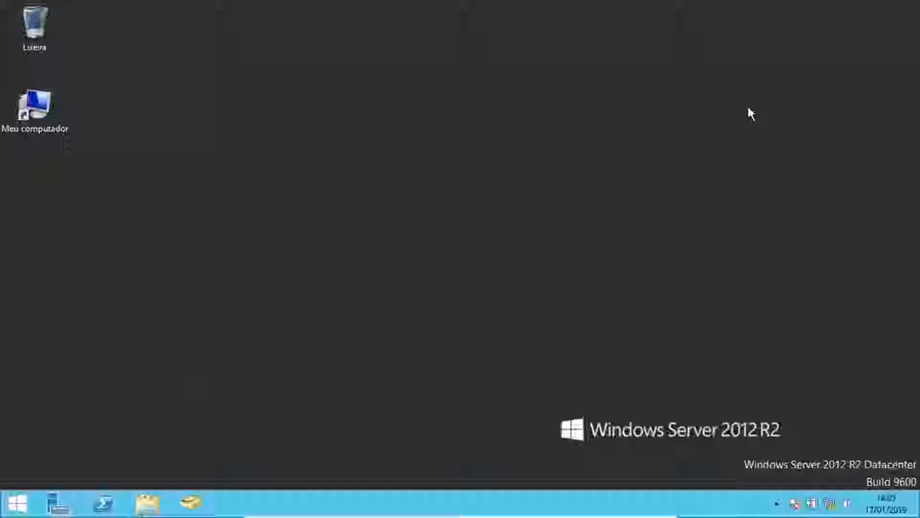
- Start the Add Roles and Features wizard and proceed with a role-based installation on the local server to the roles page
click(55, 504)
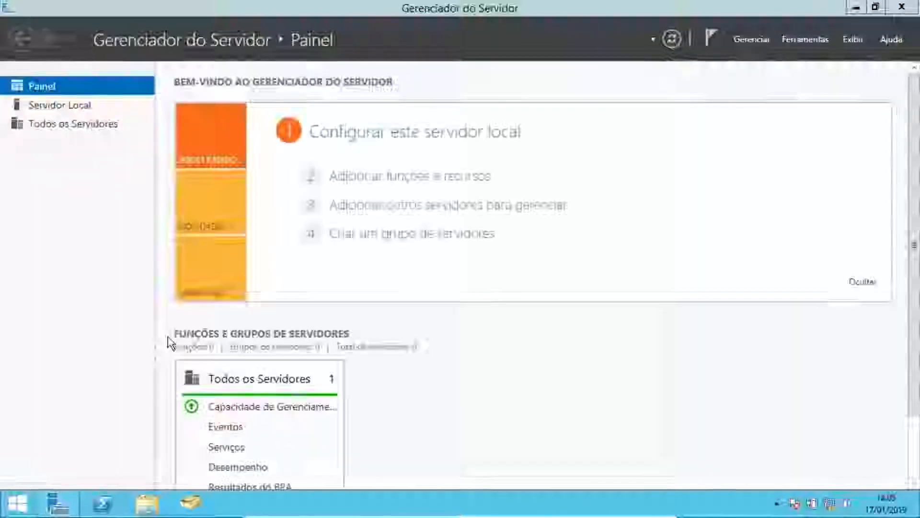
click(751, 38)
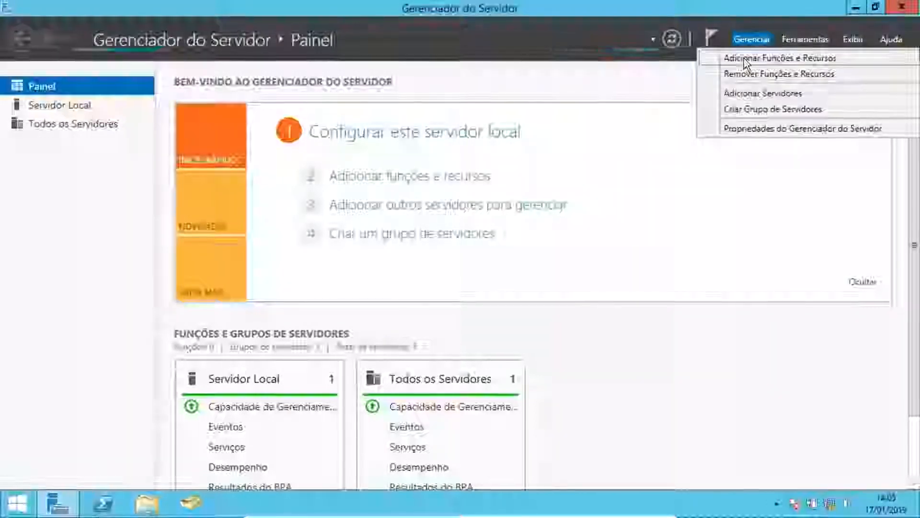
click(773, 187)
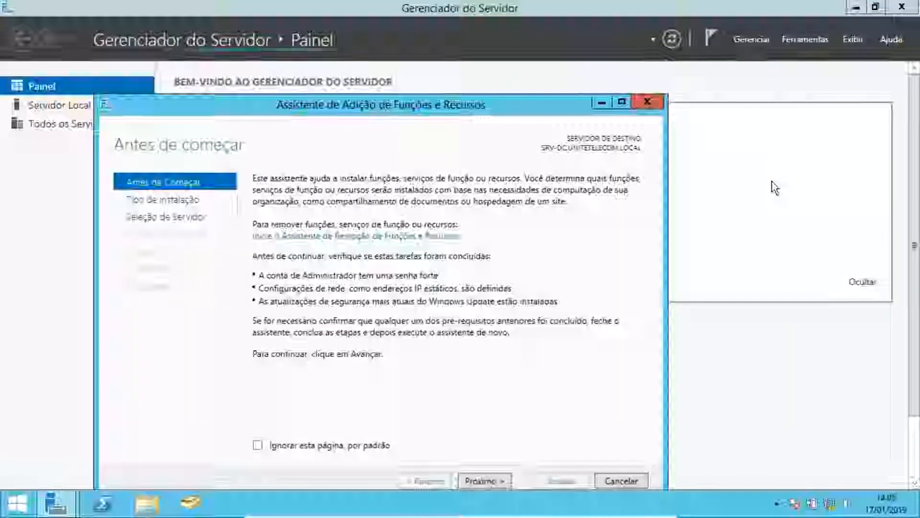
drag(518, 105, 531, 58)
click(498, 434)
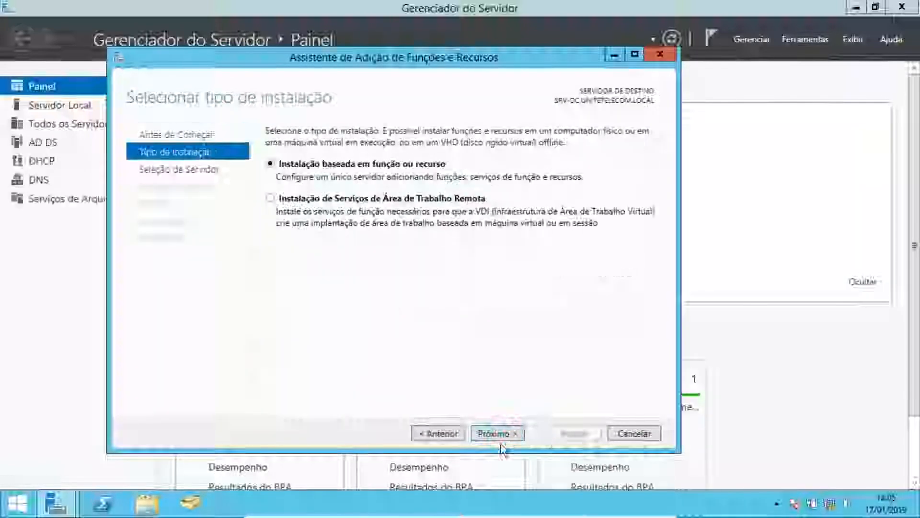
click(501, 434)
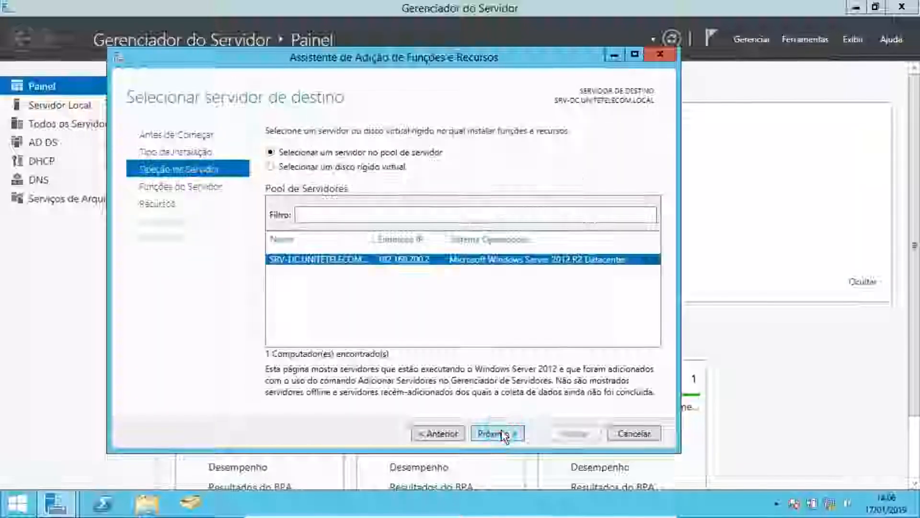
click(502, 433)
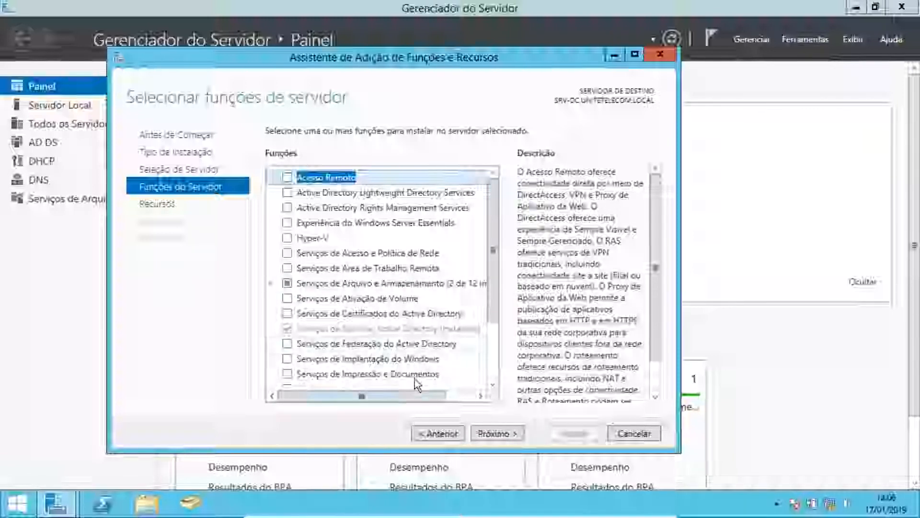
- Select the Gerenciador de Recursos de Servidor de Arquivos role service, adding its required management tools, and continue to the features page
mouse_move(413, 402)
mouse_down()
mouse_move(442, 392)
mouse_move(410, 398)
mouse_up()
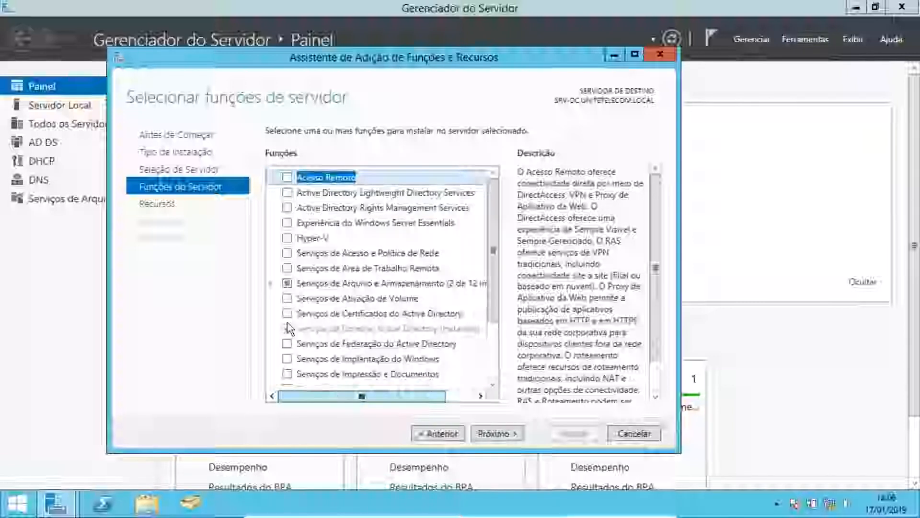
click(271, 283)
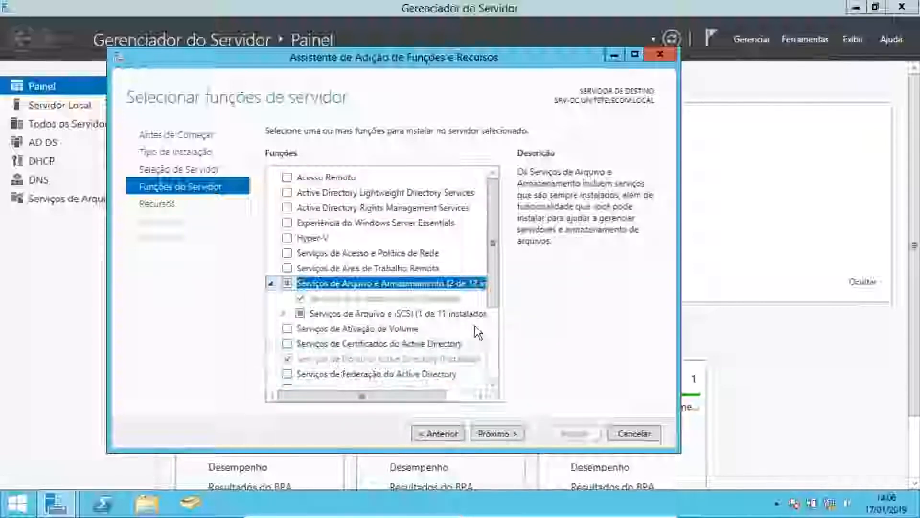
scroll(336, 259, down, 2)
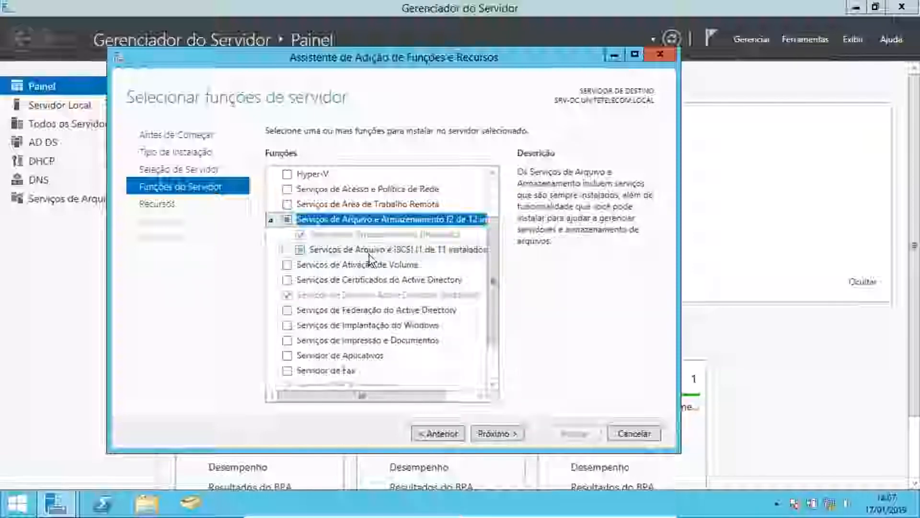
click(282, 251)
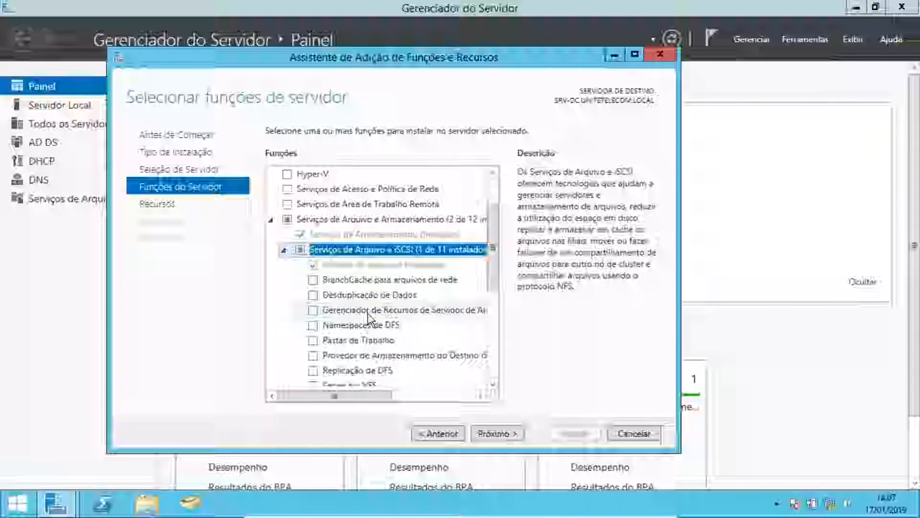
click(312, 311)
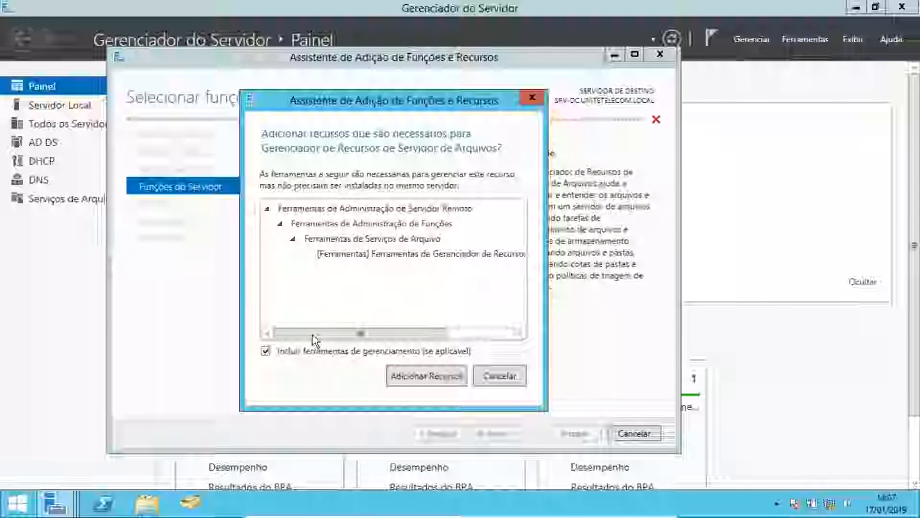
click(395, 378)
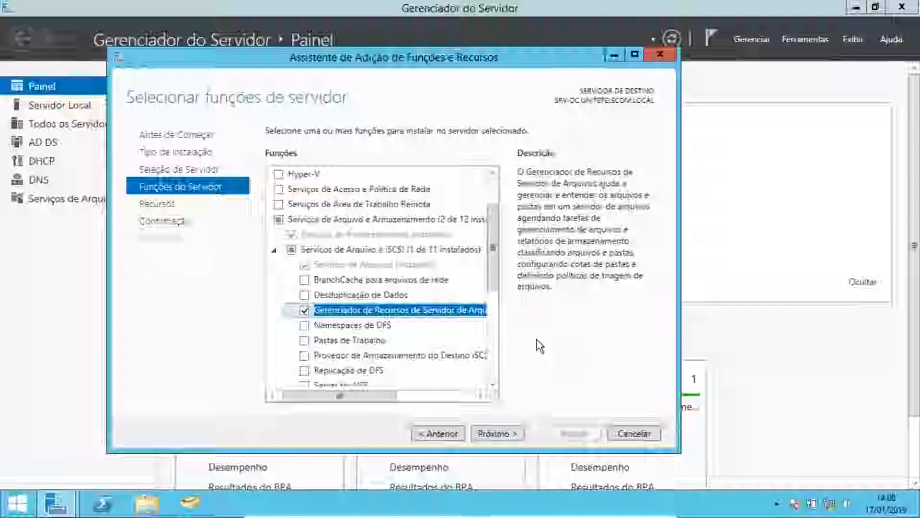
click(500, 435)
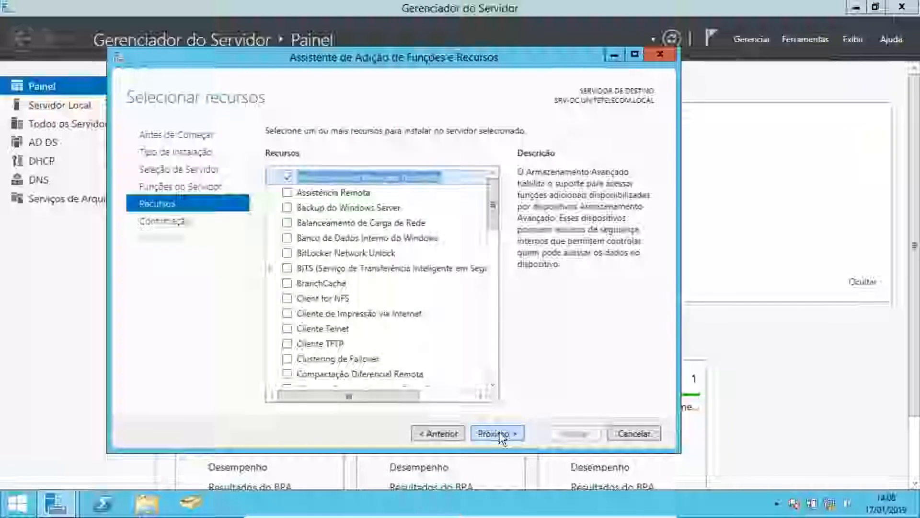
- Skip the features page, install the File Server Resource Manager role service, and close the wizard
click(501, 434)
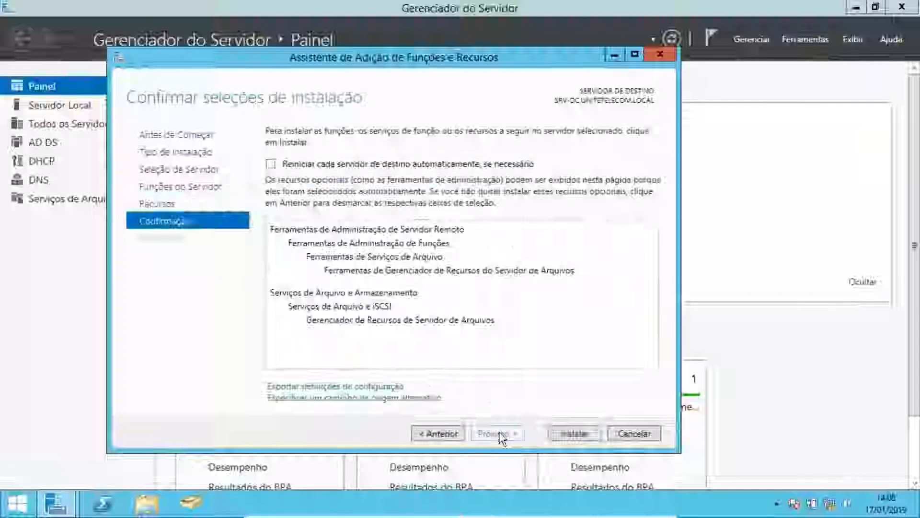
click(575, 437)
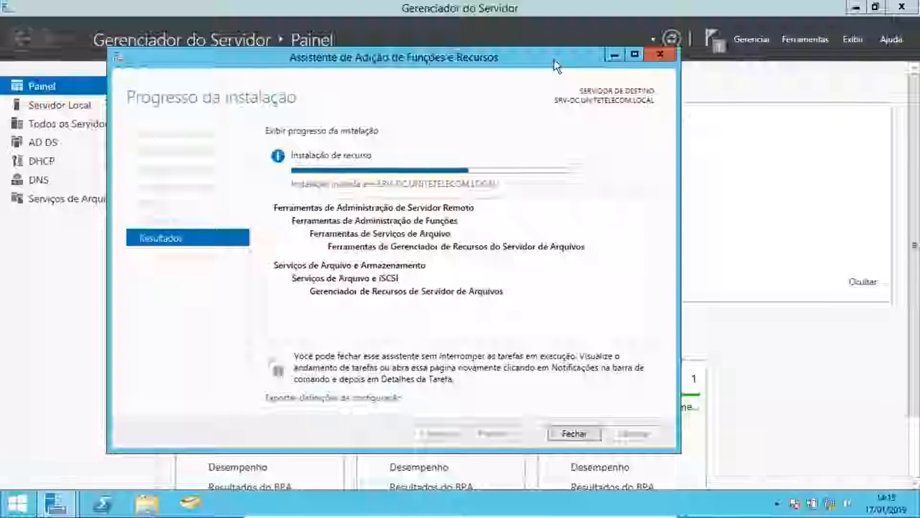
double_click(556, 66)
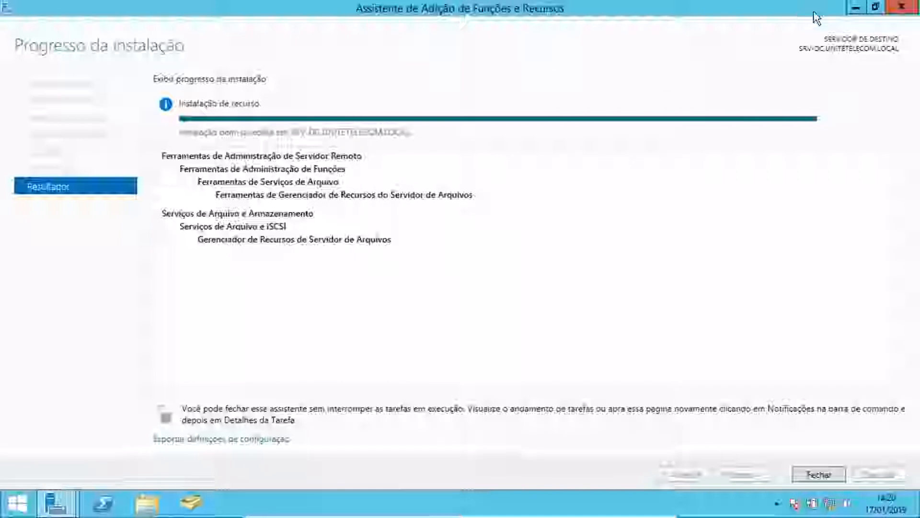
click(818, 475)
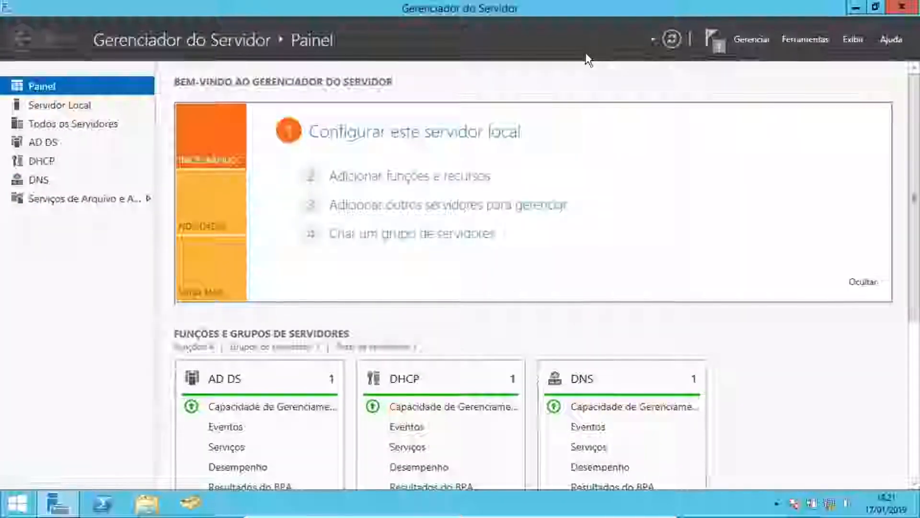
- Open the Gerenciador de Recursos do Servidor de Arquivos console and widen its navigation tree pane
click(805, 40)
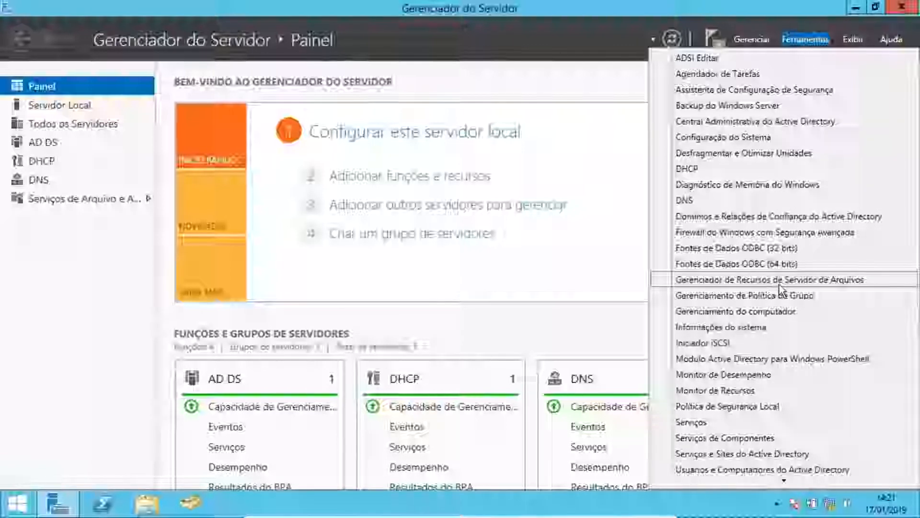
click(841, 281)
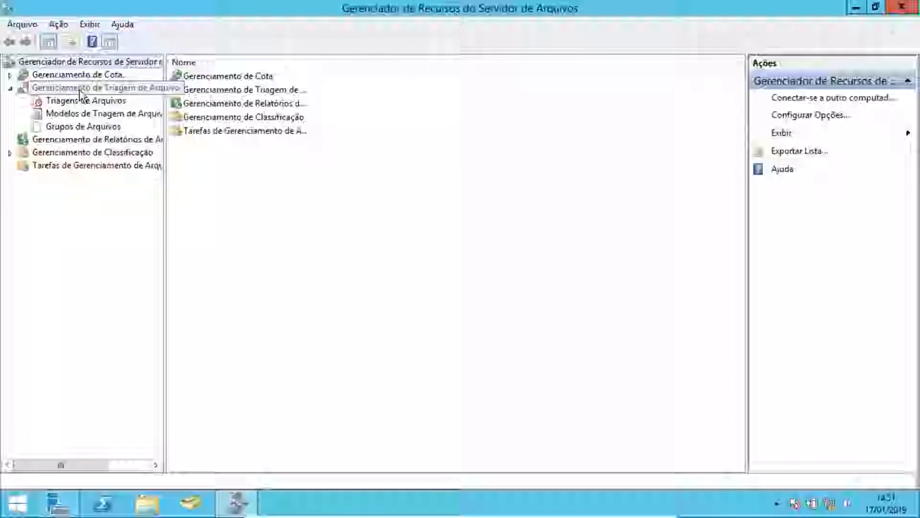
click(11, 88)
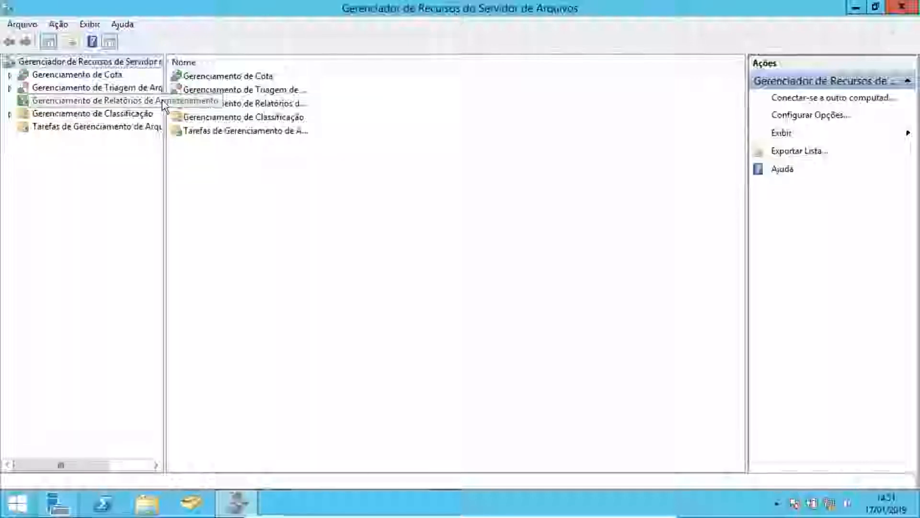
drag(165, 139, 226, 144)
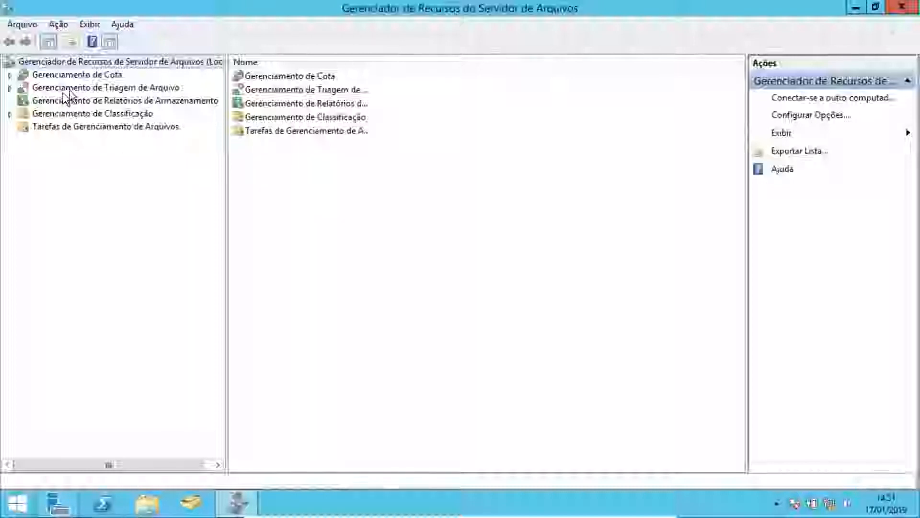
- Expand Gerenciamento de Triagem de Arquivo and open its Grupos de Arquivos list
click(84, 89)
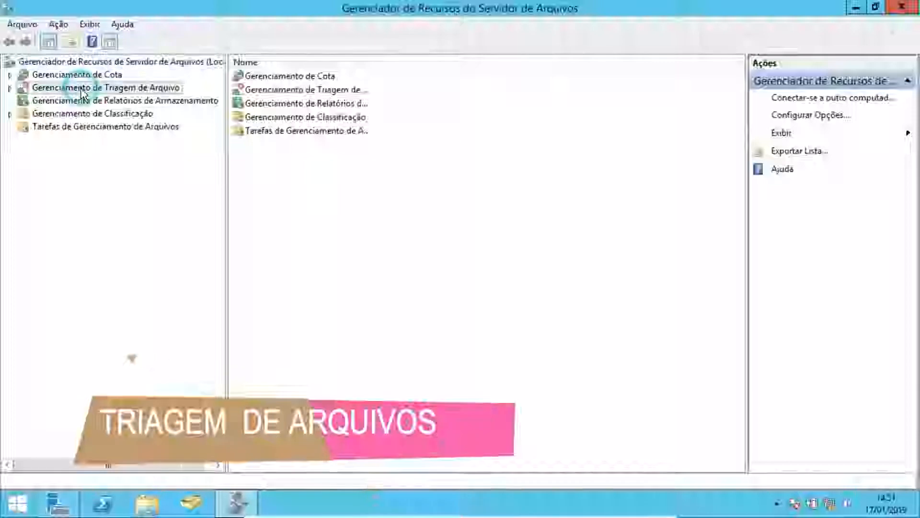
click(11, 88)
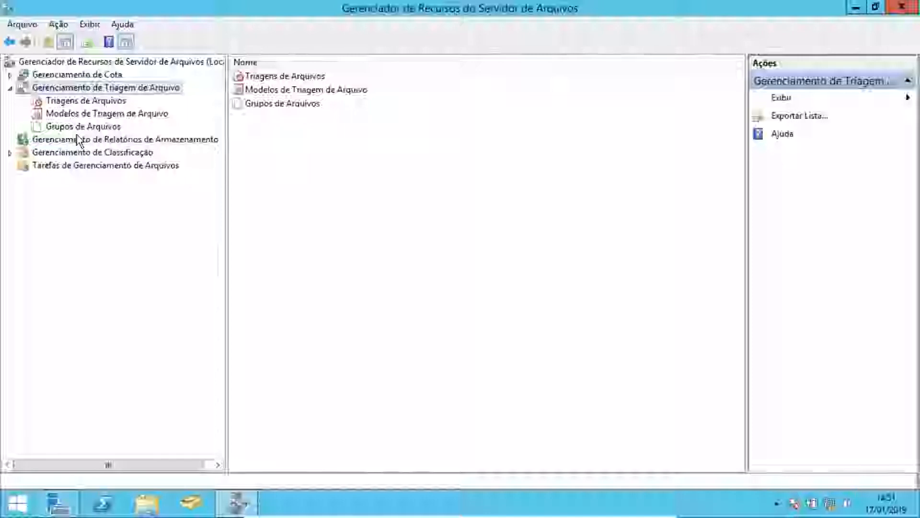
click(114, 103)
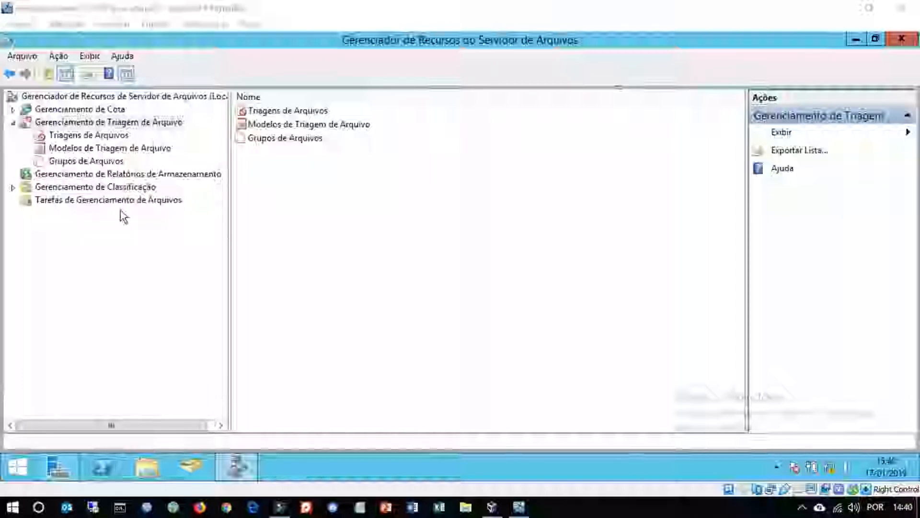
click(82, 161)
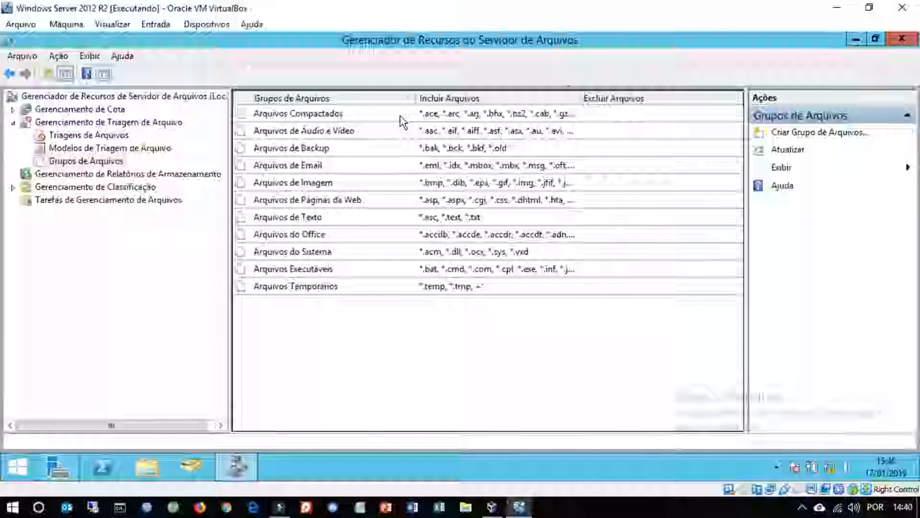
- Open the properties of the Arquivos de Áudio e Vídeo file group and scroll through its included file patterns
double_click(324, 132)
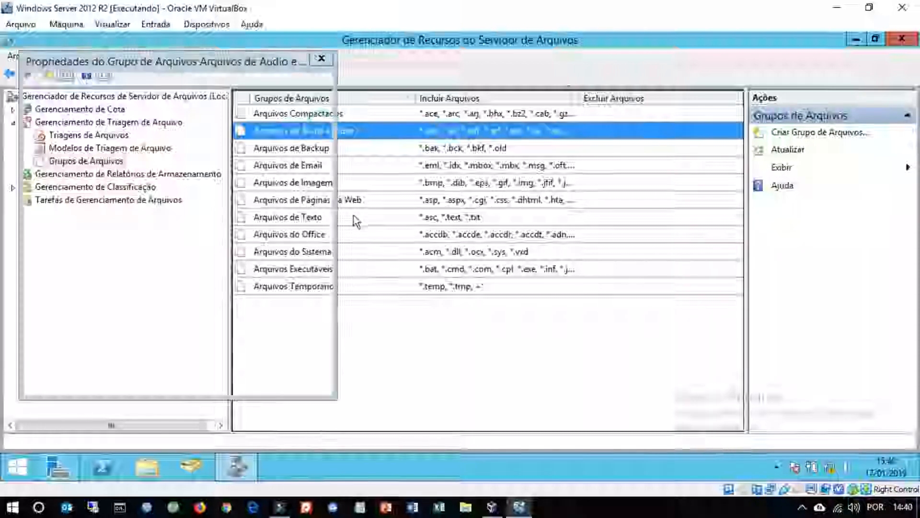
drag(255, 61, 437, 42)
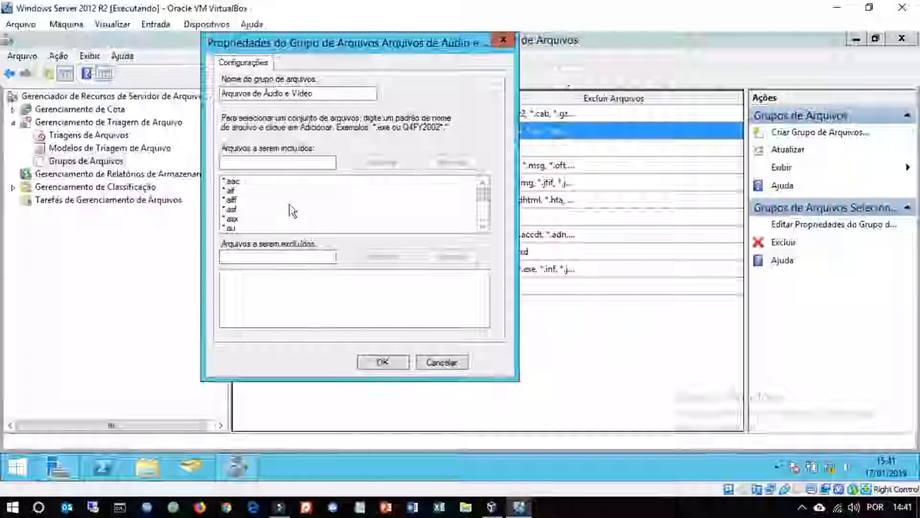
click(249, 161)
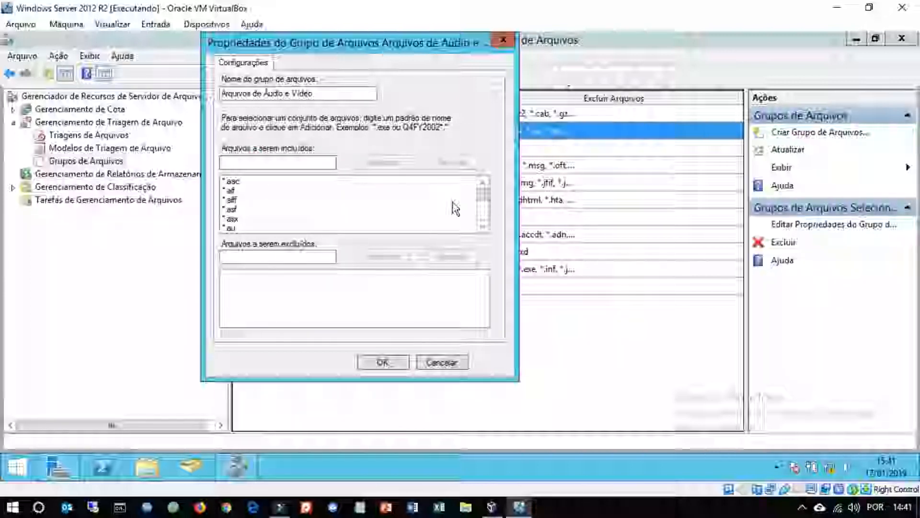
drag(483, 190, 485, 212)
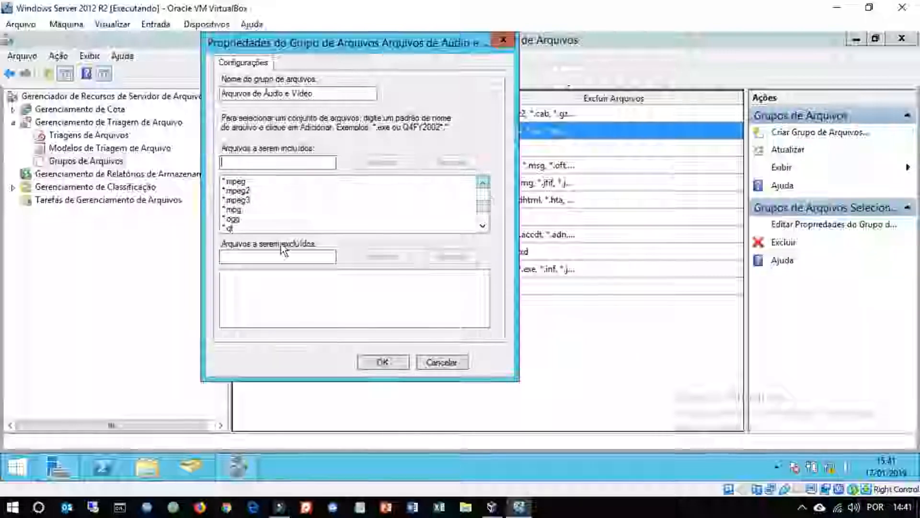
click(483, 182)
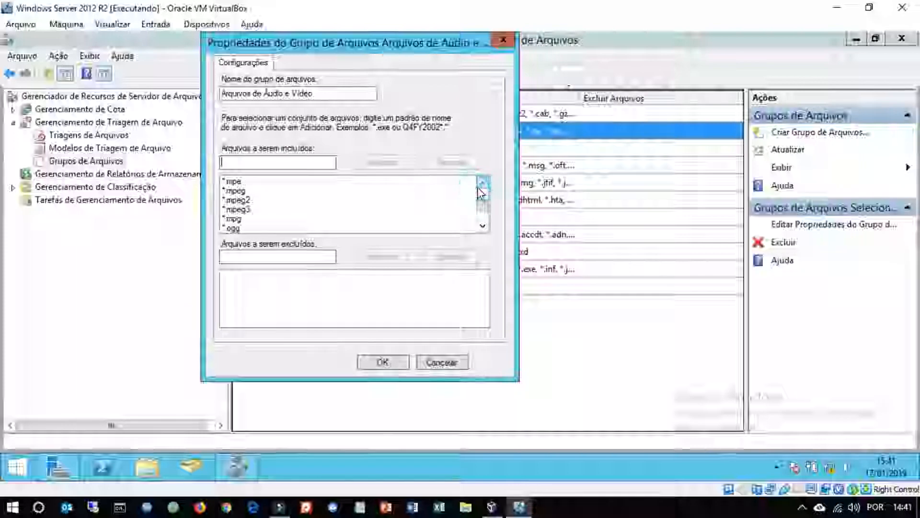
click(238, 200)
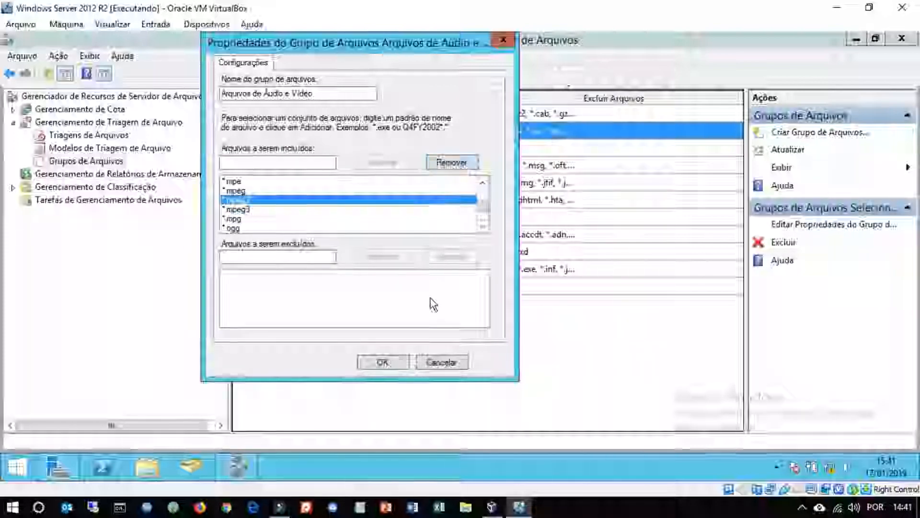
- Try to add *.mov to the group's files-to-exclude list and dismiss the error dialog
click(664, 505)
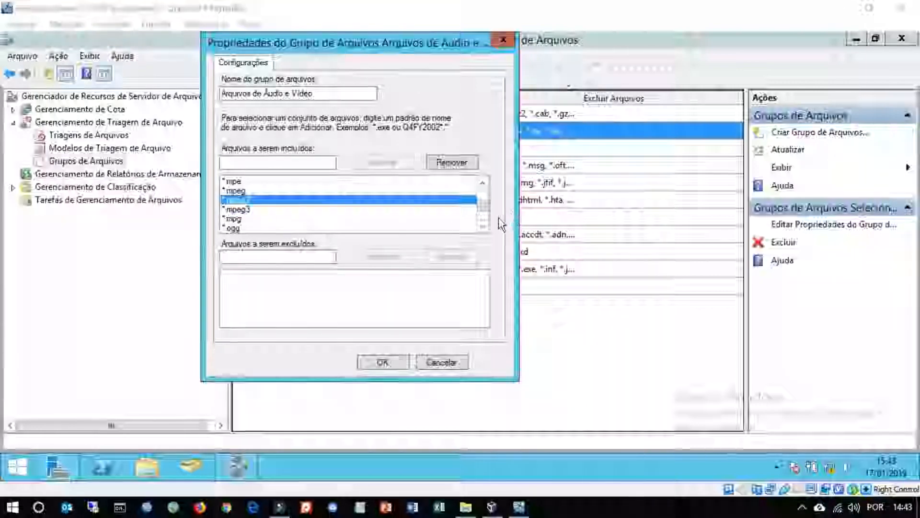
click(235, 257)
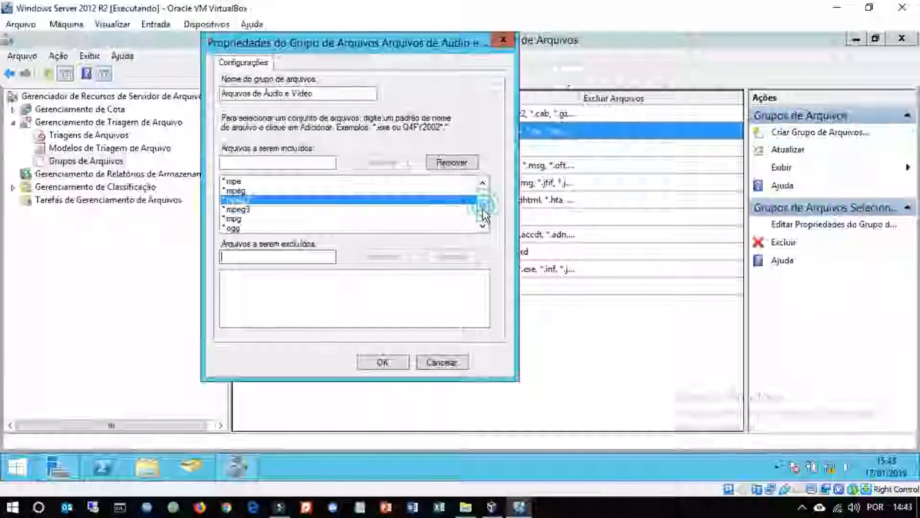
drag(483, 209, 476, 235)
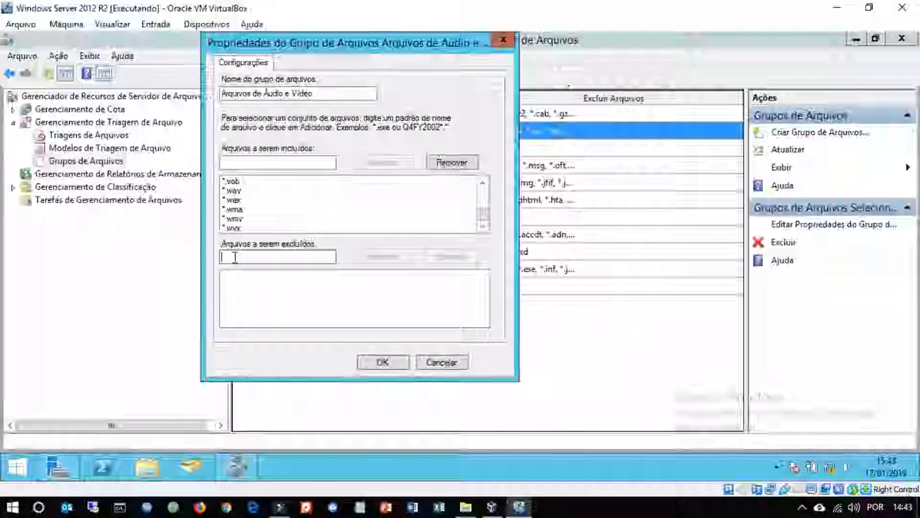
text(*)
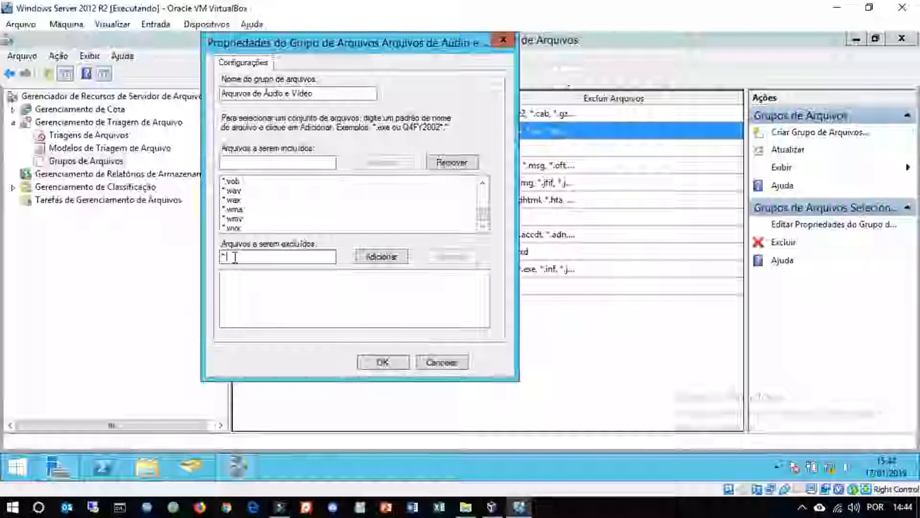
text(.mov)
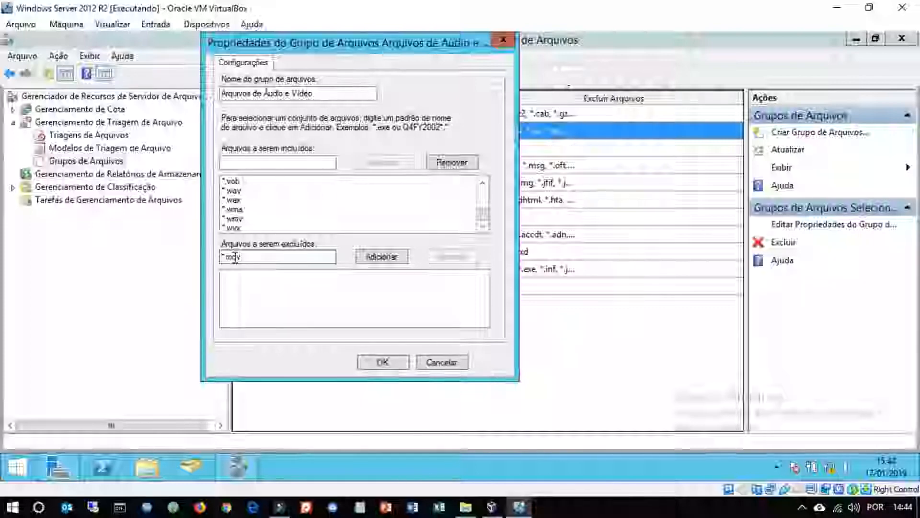
click(370, 256)
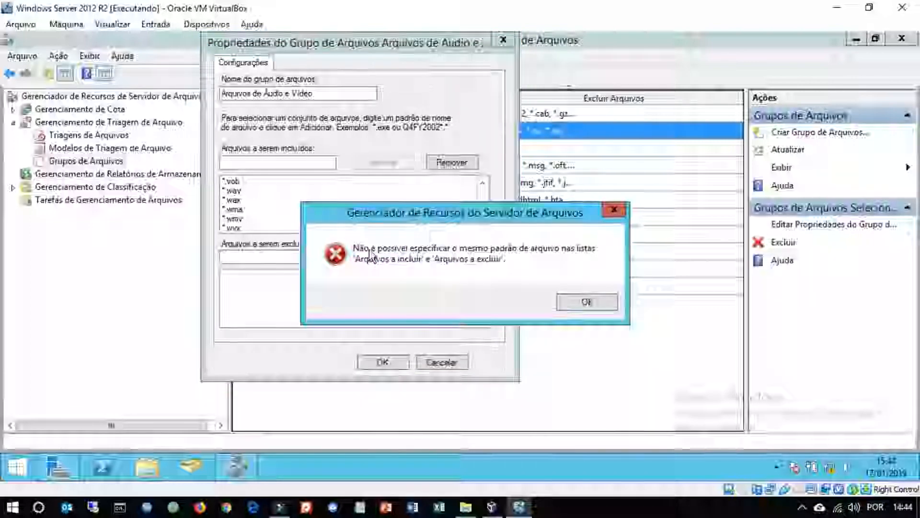
click(583, 302)
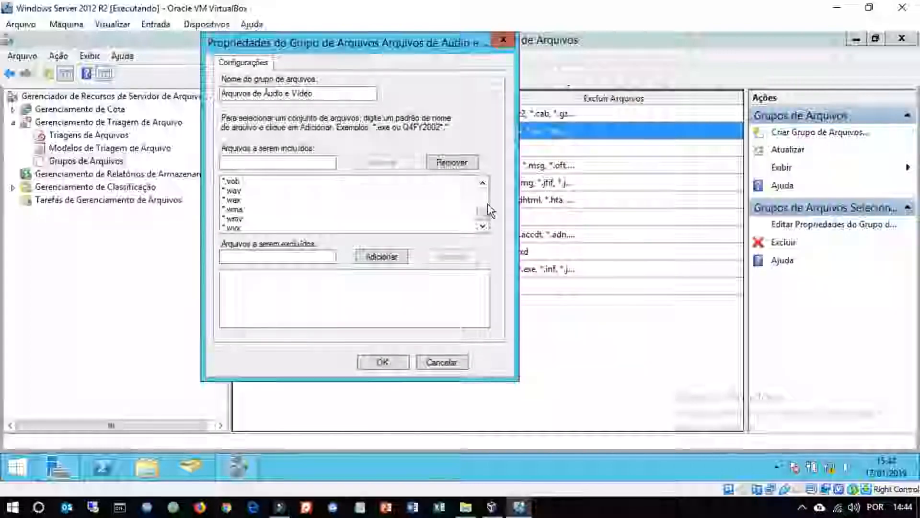
- Add *.mov to the Arquivos de Áudio e Vídeo group's files to include and save the group
scroll(483, 212, up, 4)
scroll(484, 211, up, 5)
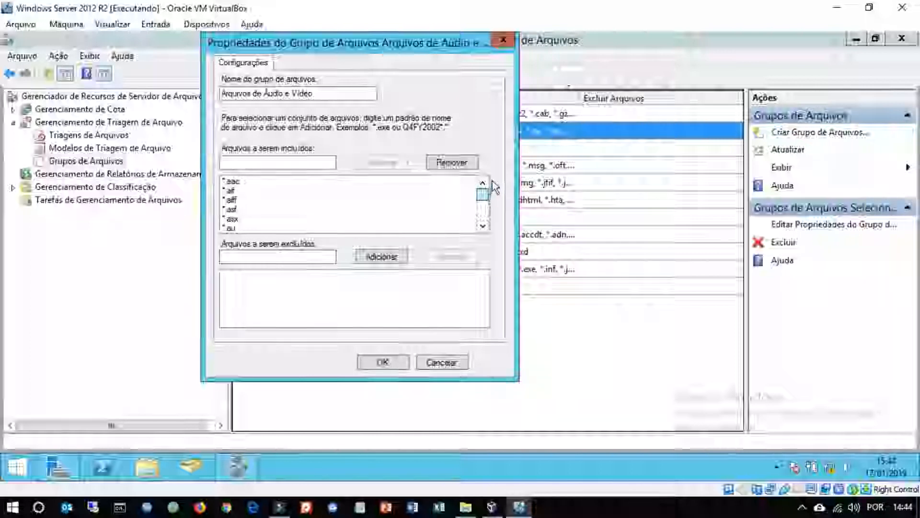
click(317, 162)
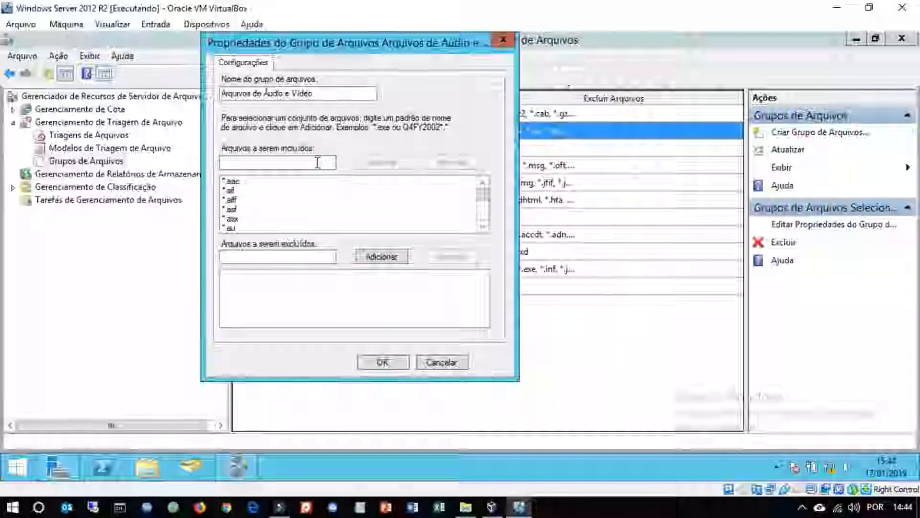
text(*mov)
key(BackSpace)
key(BackSpace)
key(BackSpace)
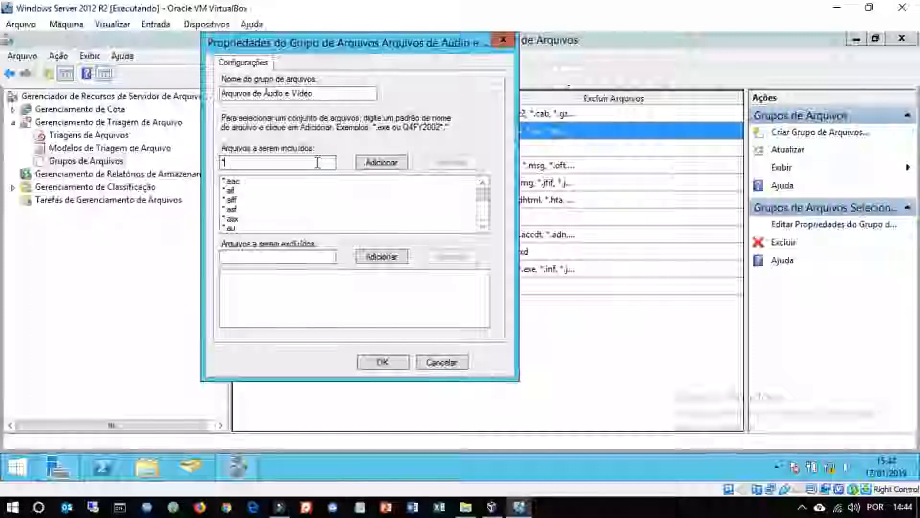
text(.mov)
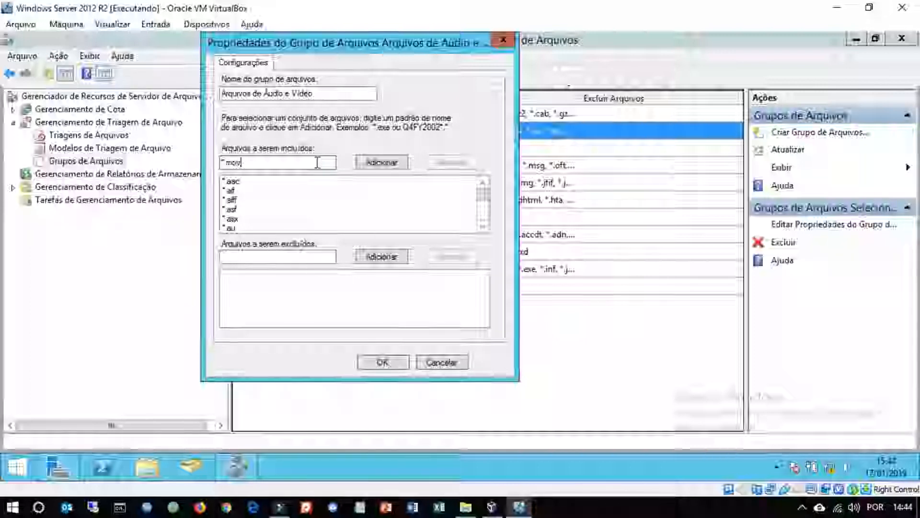
click(392, 163)
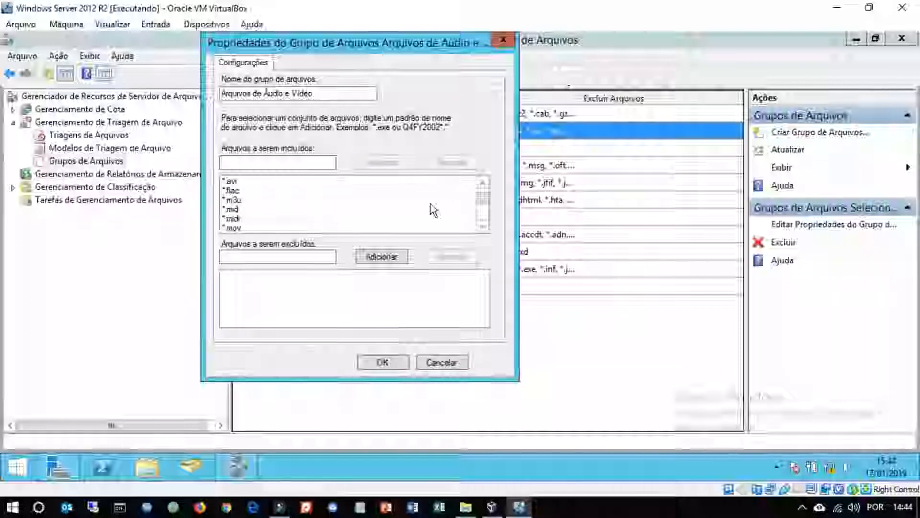
scroll(480, 201, down, 3)
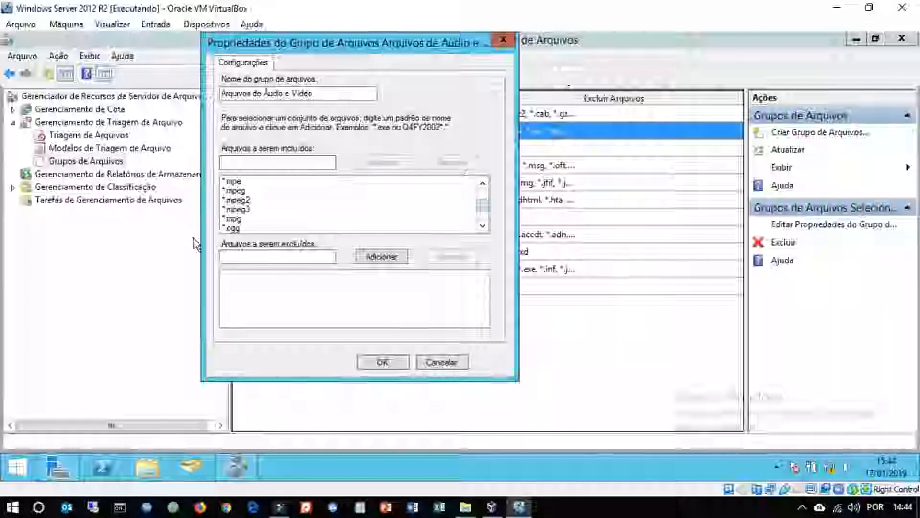
click(367, 361)
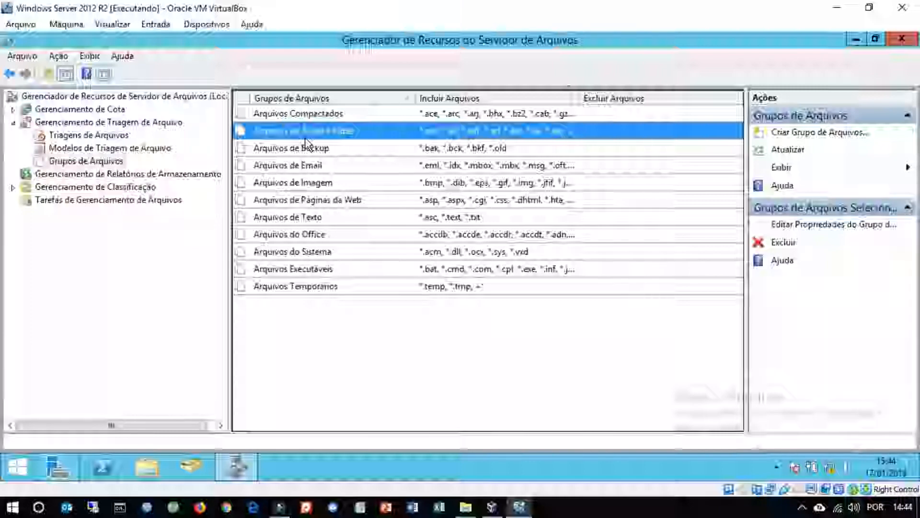
- Browse the other file groups such as Backup, Email and Imagem in the list
click(311, 154)
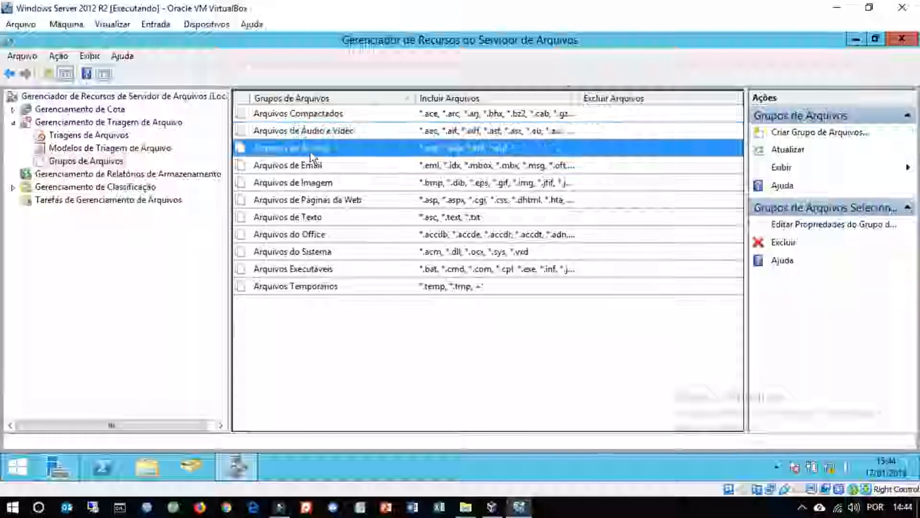
click(307, 167)
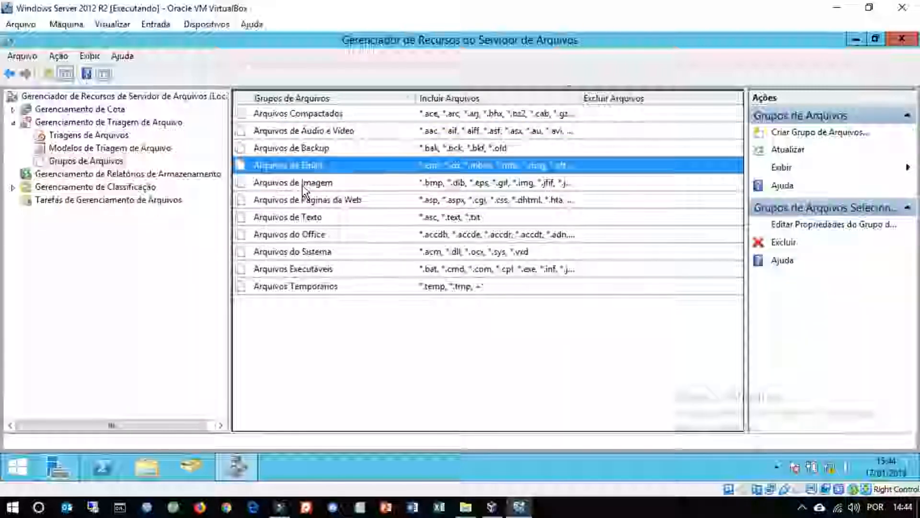
click(303, 187)
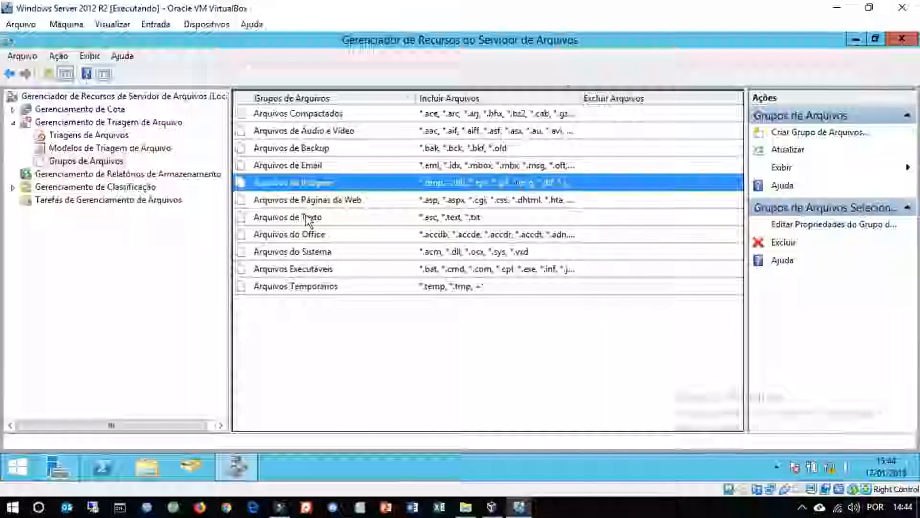
- Browse the remaining file groups: Texto, Office, Sistema, Executáveis and Temporários
click(311, 204)
click(302, 221)
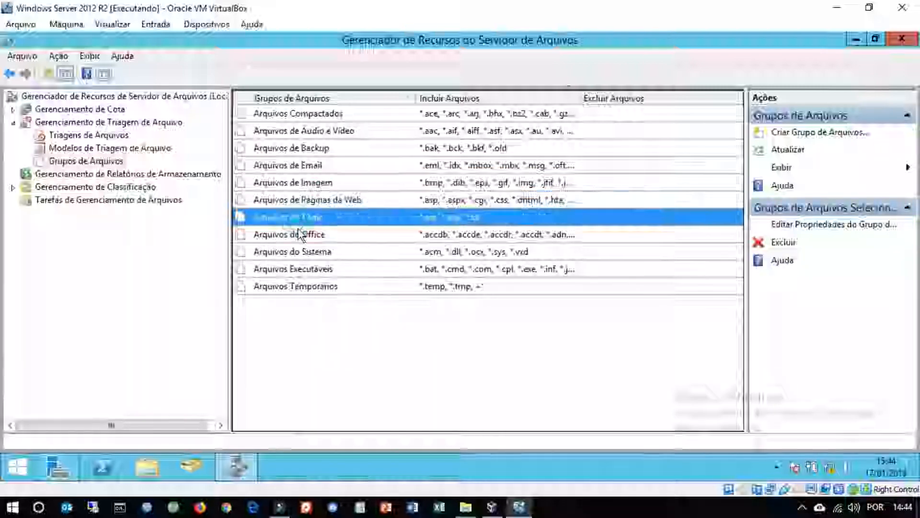
click(301, 237)
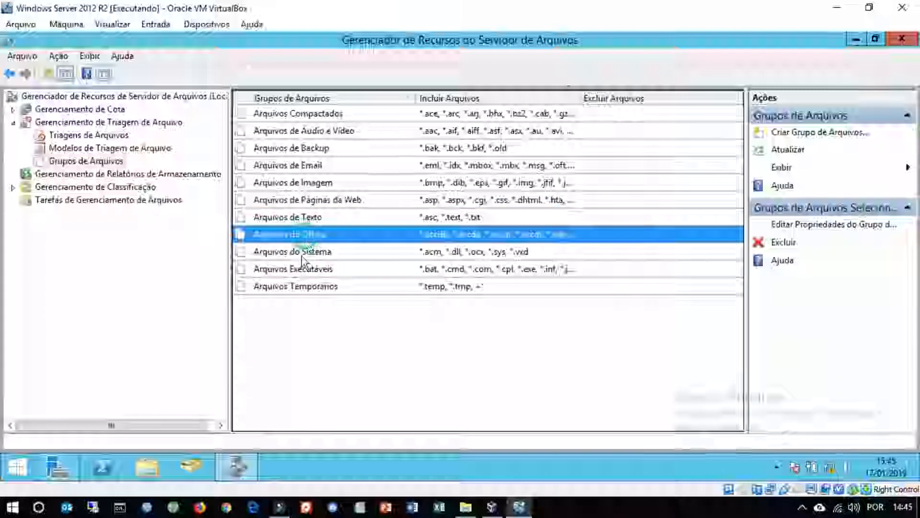
click(300, 256)
click(304, 270)
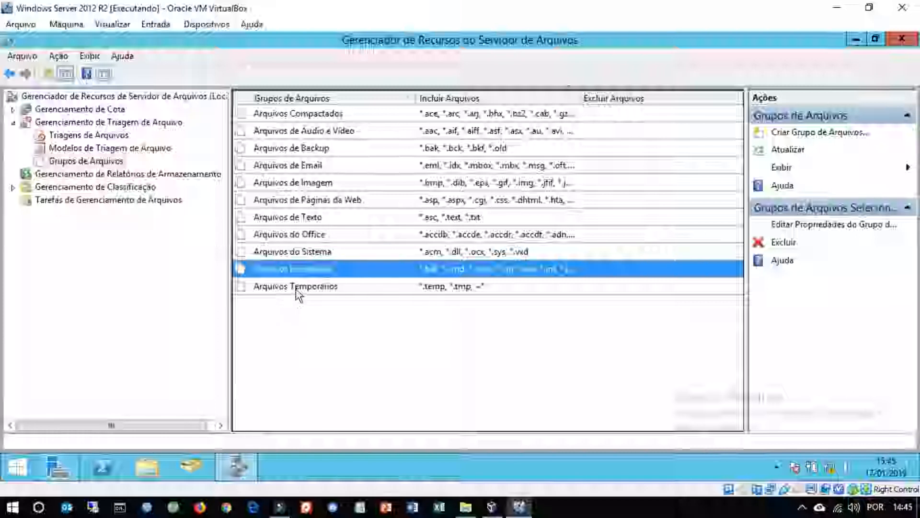
click(298, 291)
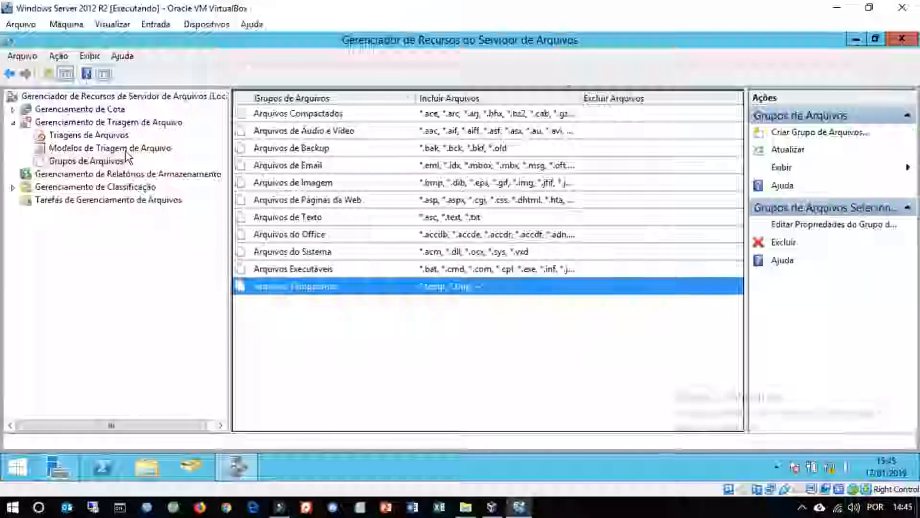
- Open the properties of the Bloquear Arquivos de Áudio e Vídeo file screen template
click(119, 149)
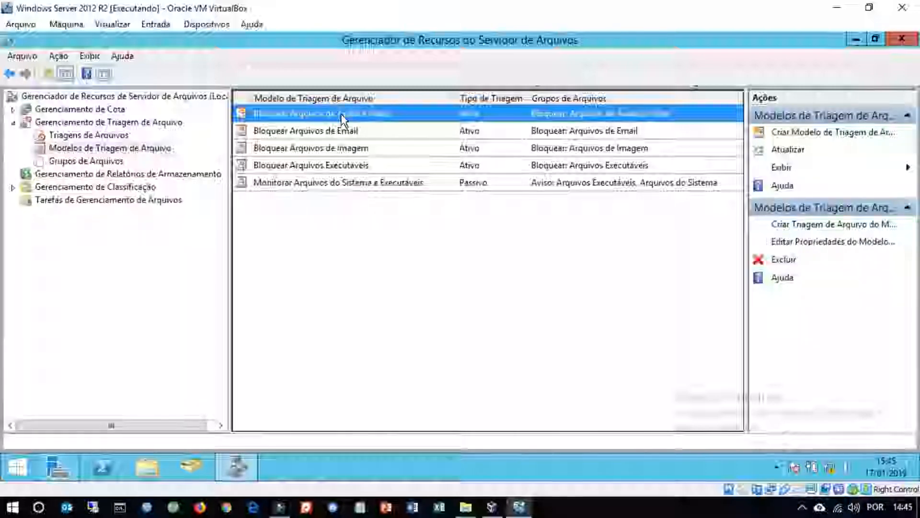
double_click(390, 113)
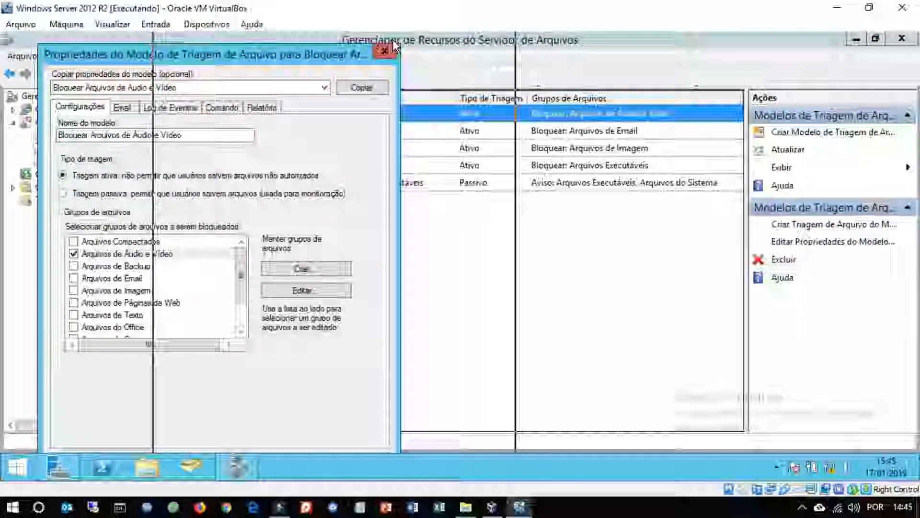
drag(395, 46, 395, 46)
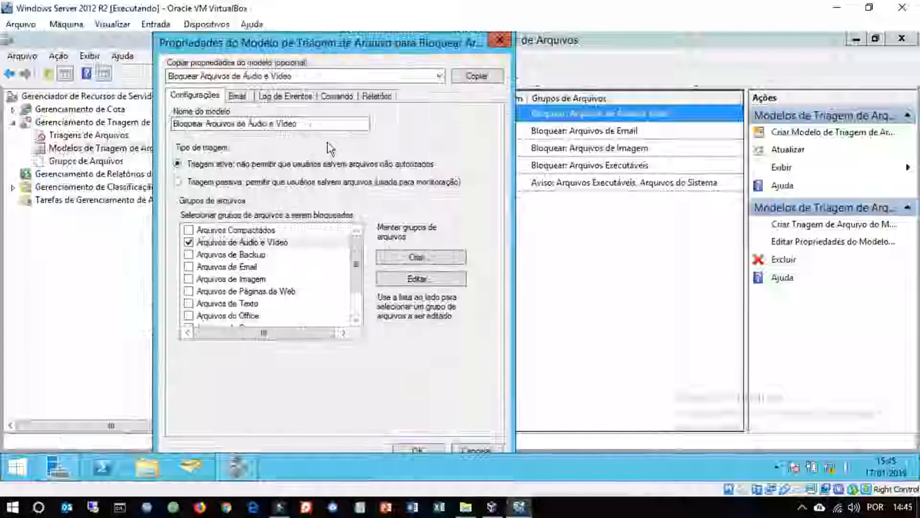
click(433, 77)
click(433, 77)
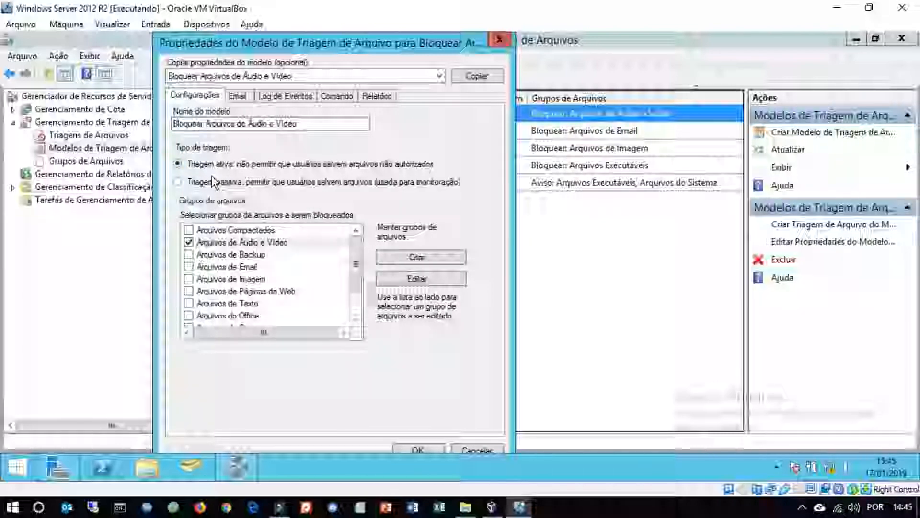
drag(418, 45, 573, 197)
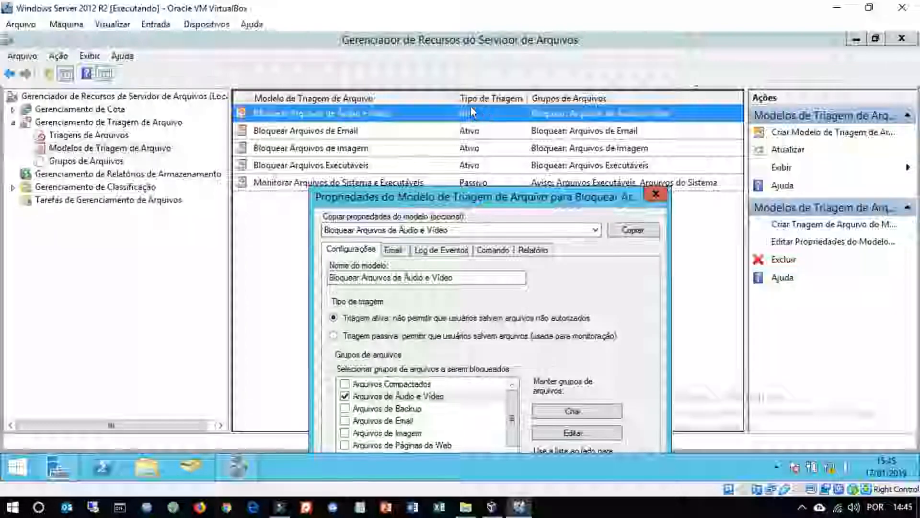
drag(469, 197, 475, 80)
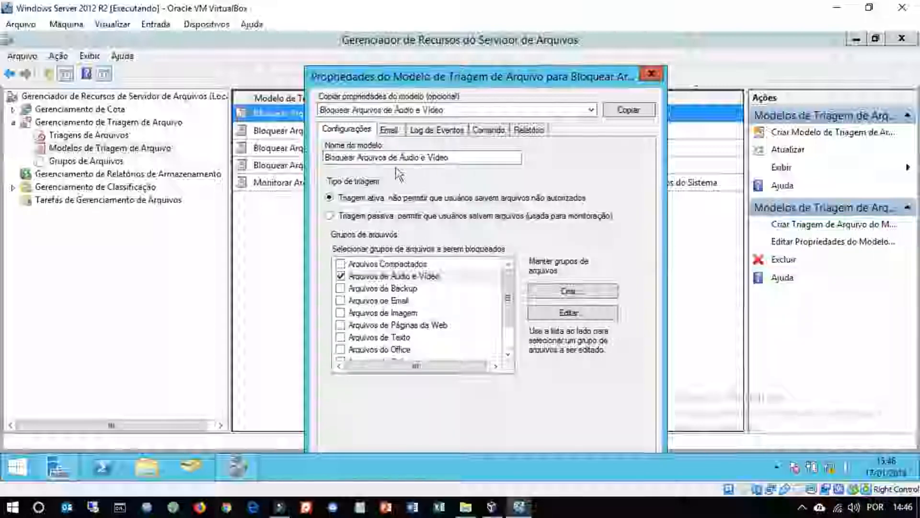
- Try enabling e-mail notifications to administrators on the template's Email tab, then clear that option again
click(389, 130)
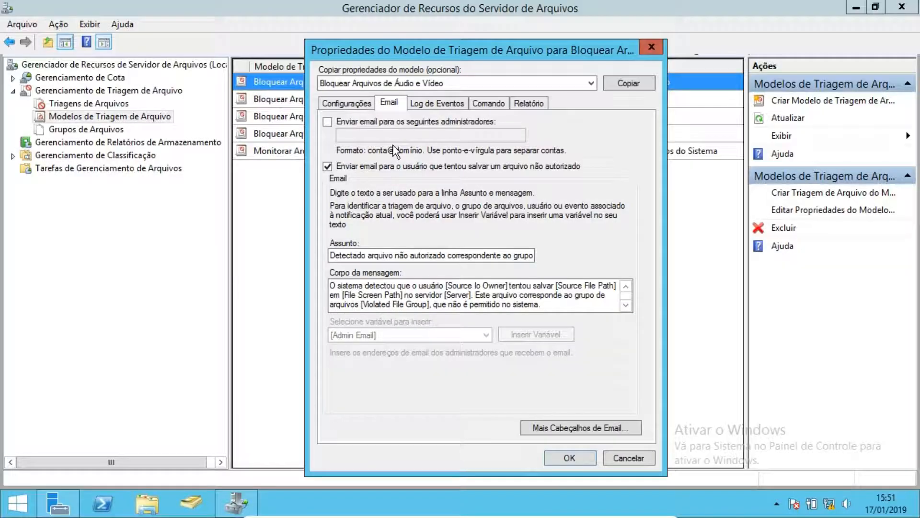
click(329, 123)
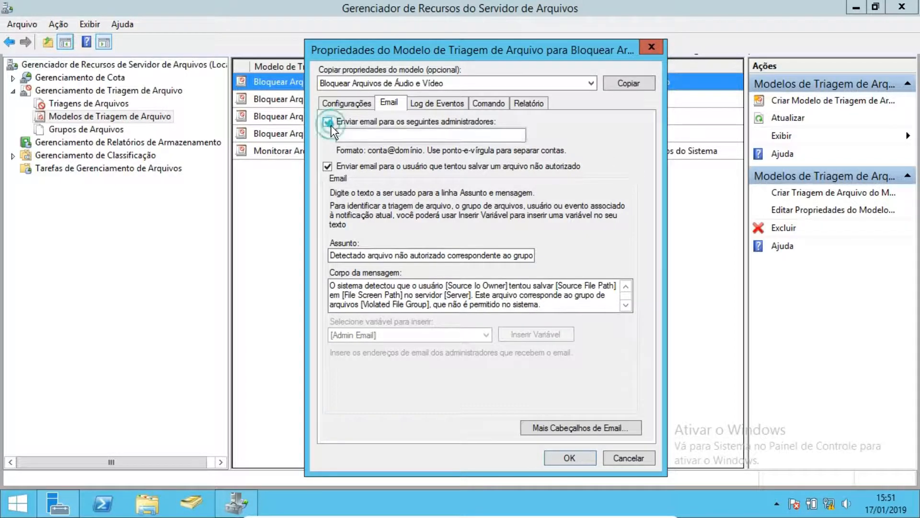
click(358, 134)
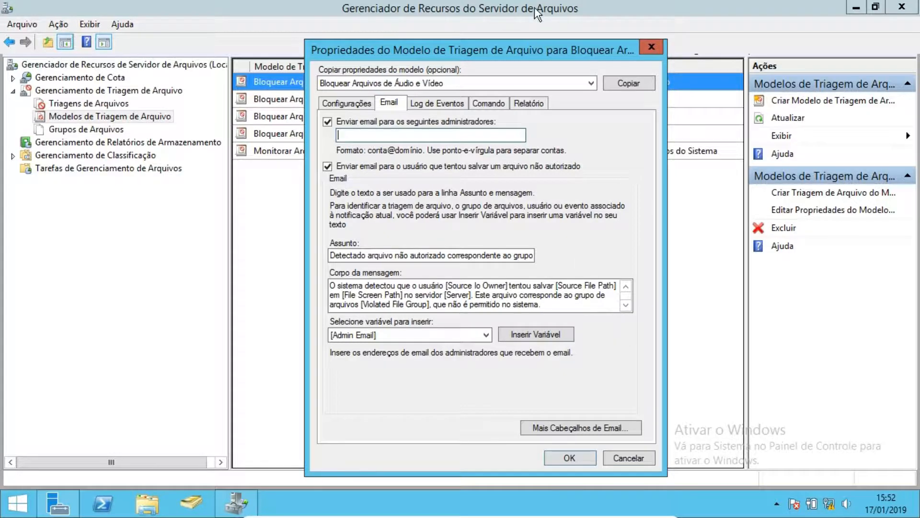
drag(534, 42, 526, 84)
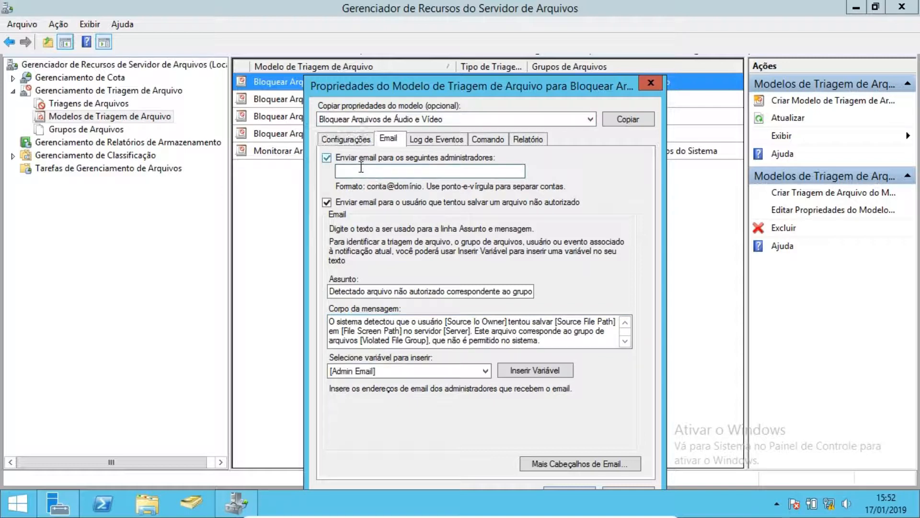
click(331, 158)
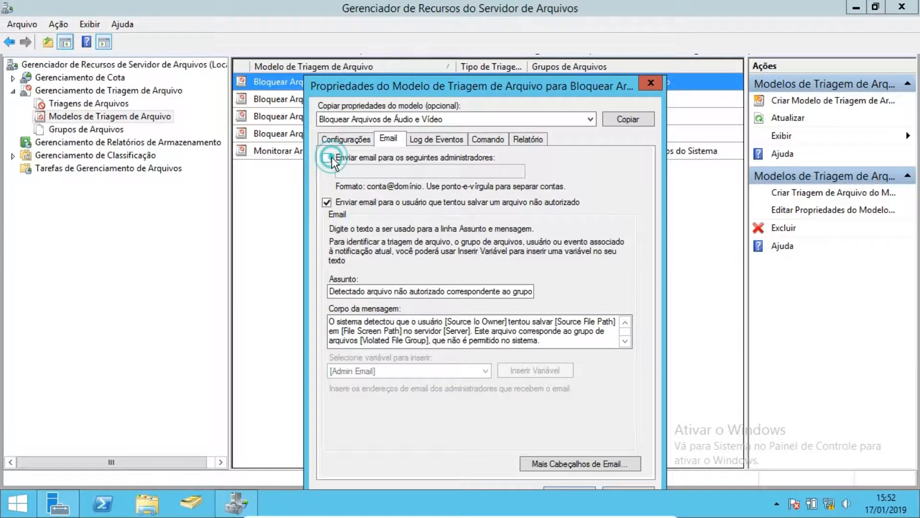
- Switch to the Log de Eventos settings, accepting the warning about the missing SMTP server
click(437, 143)
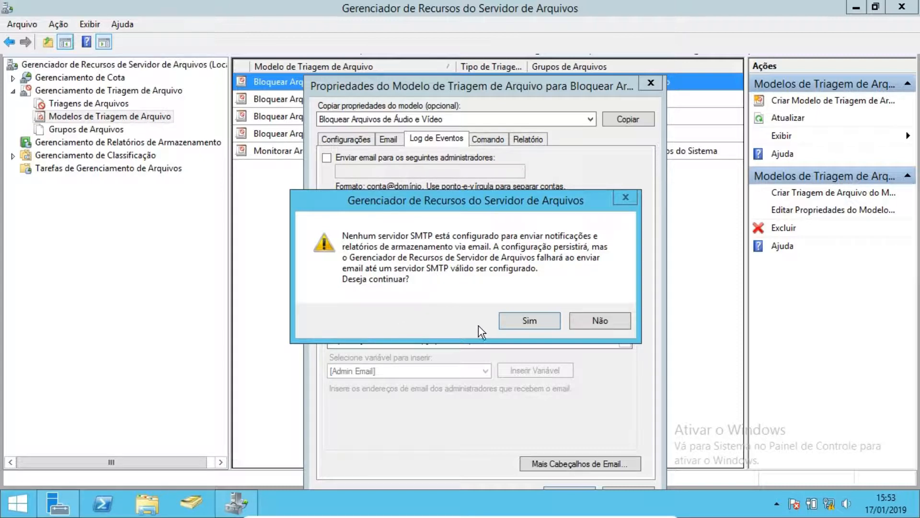
click(519, 316)
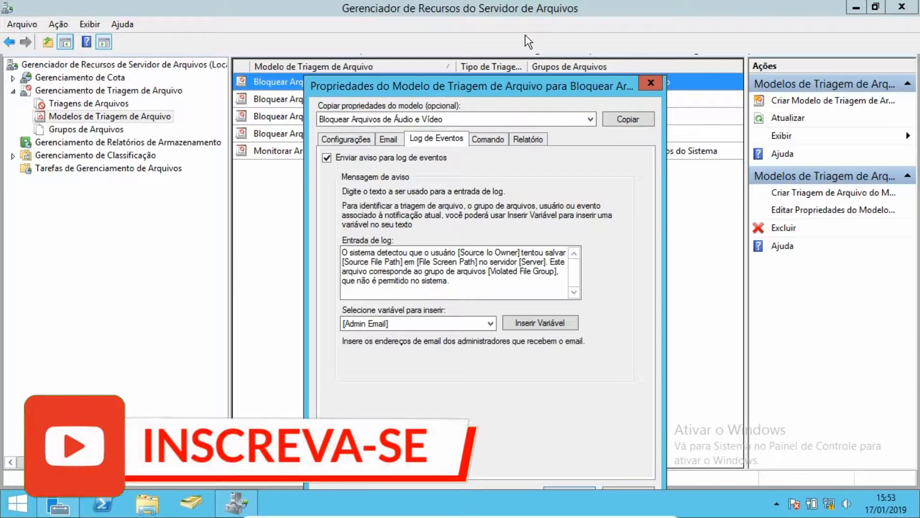
drag(506, 79, 495, 189)
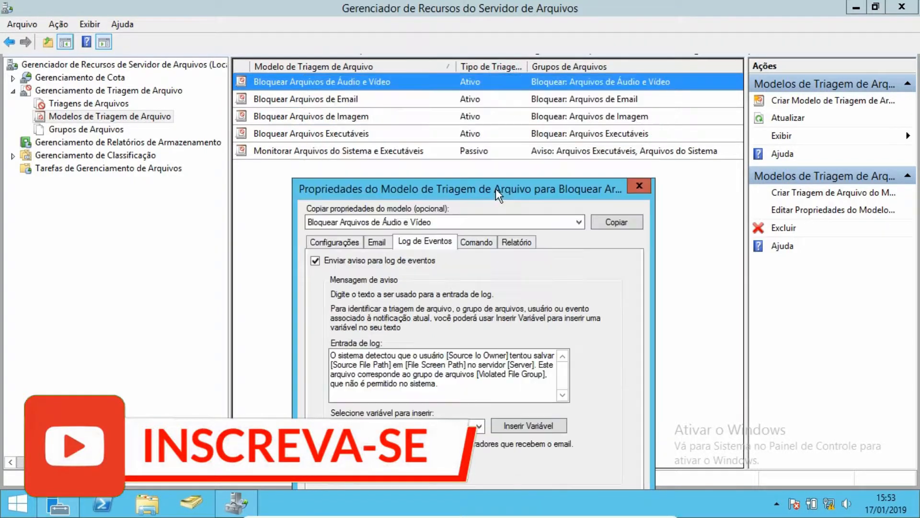
drag(507, 185, 498, 139)
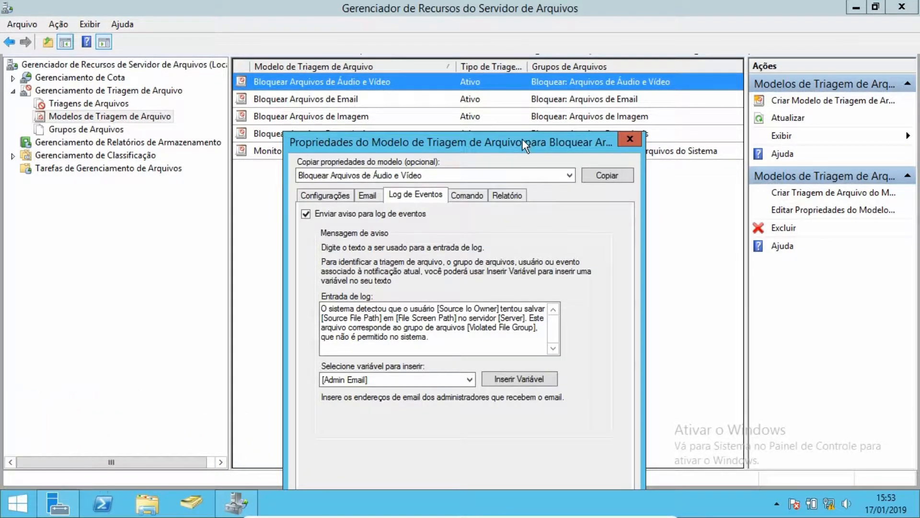
mouse_move(522, 139)
mouse_down()
mouse_move(511, 159)
mouse_move(504, 139)
mouse_up()
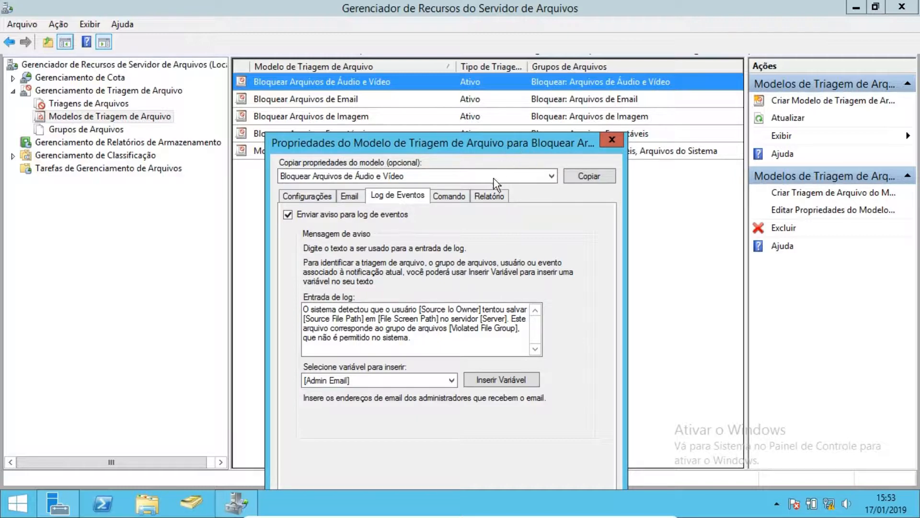
- Try enabling a command or script to run on the Comando tab, then disable it again
click(445, 195)
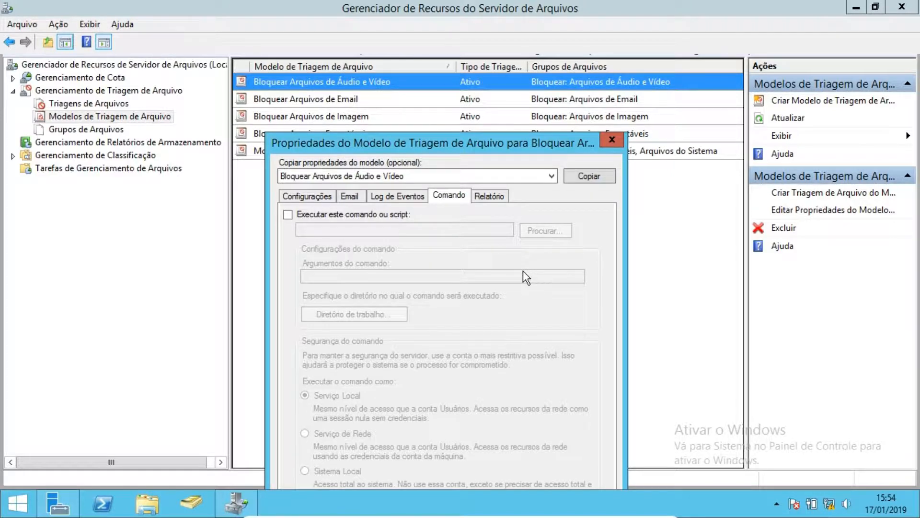
click(287, 215)
drag(436, 146, 442, 85)
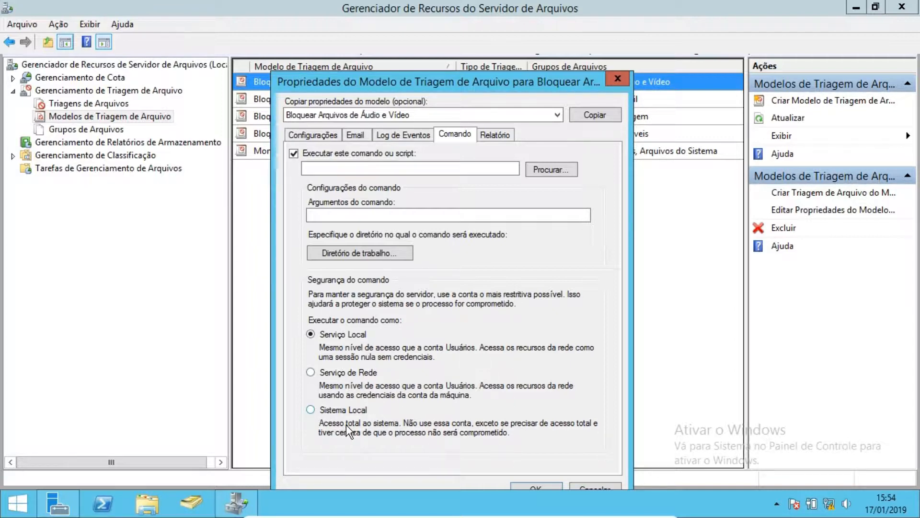
click(495, 134)
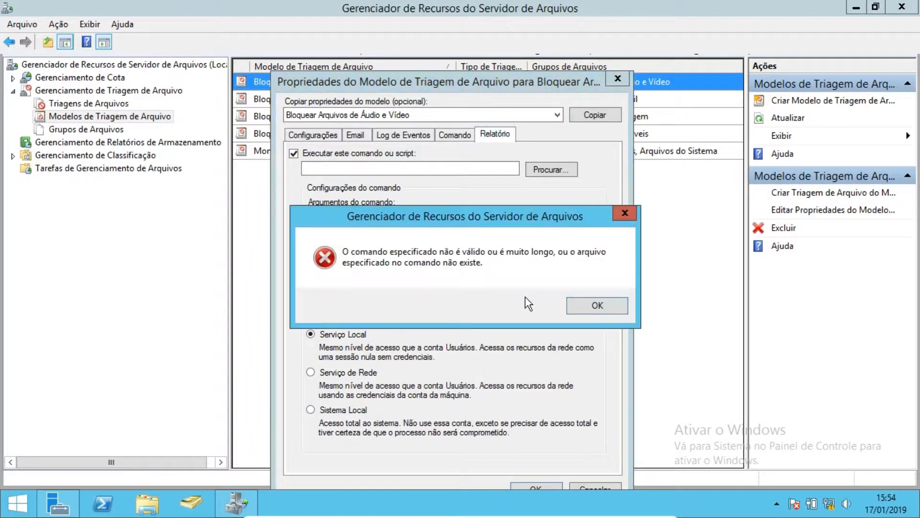
click(597, 305)
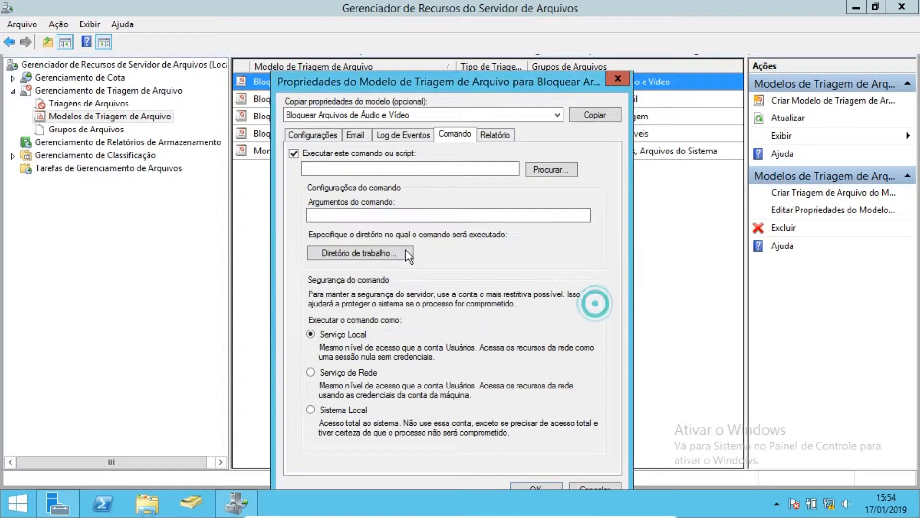
click(294, 153)
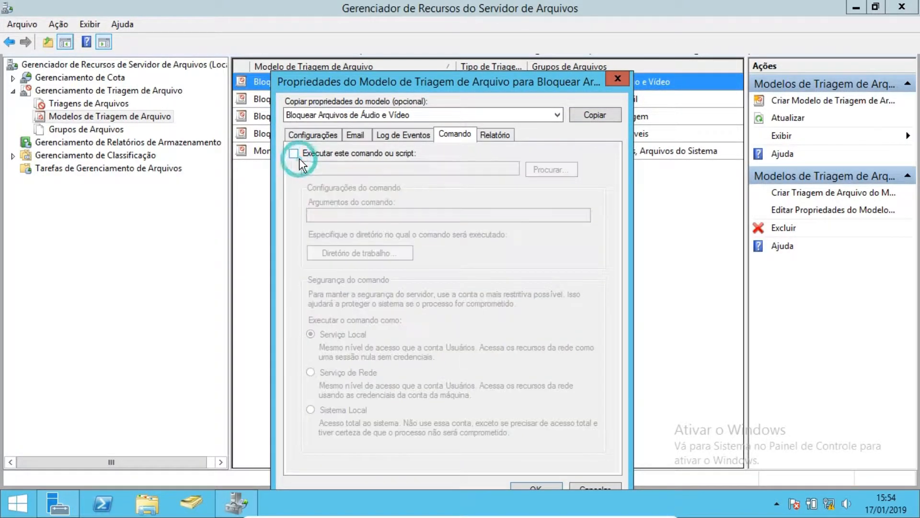
- Enable Gerar relatórios on the Relatório tab and scroll through the list of report types
click(487, 139)
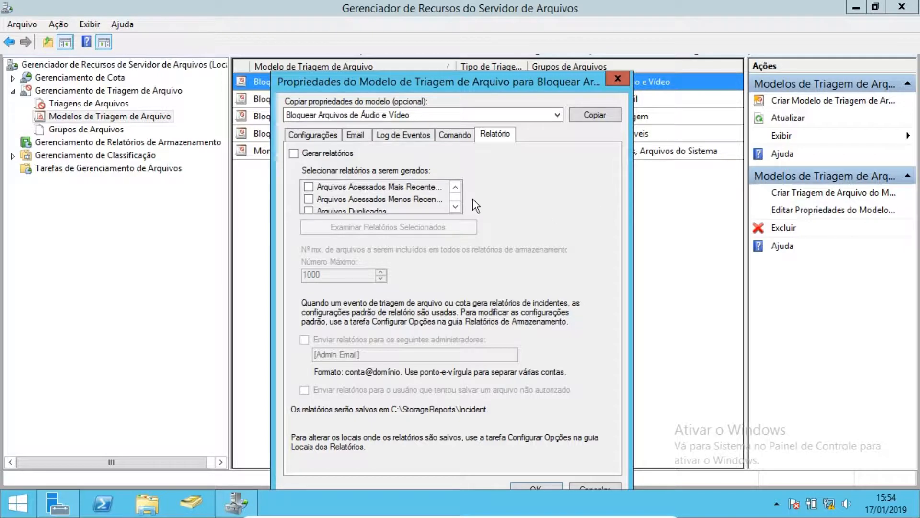
click(294, 153)
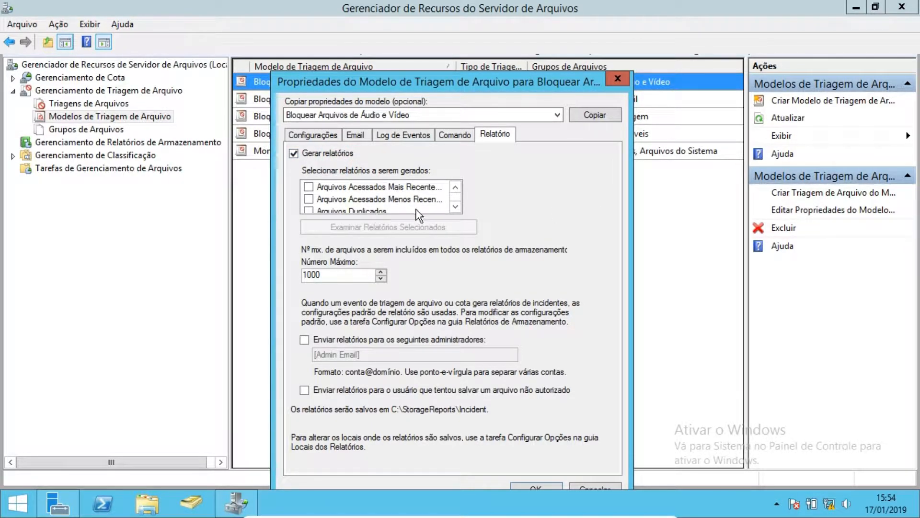
click(455, 206)
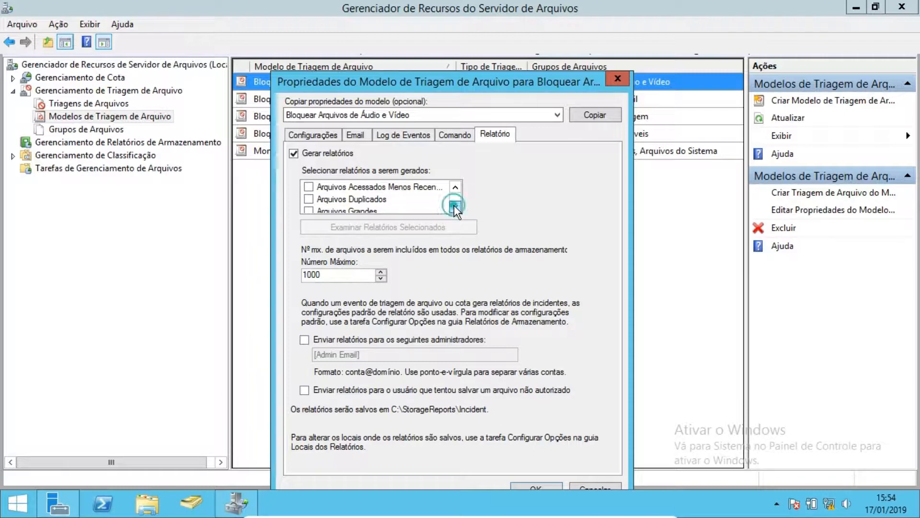
click(455, 206)
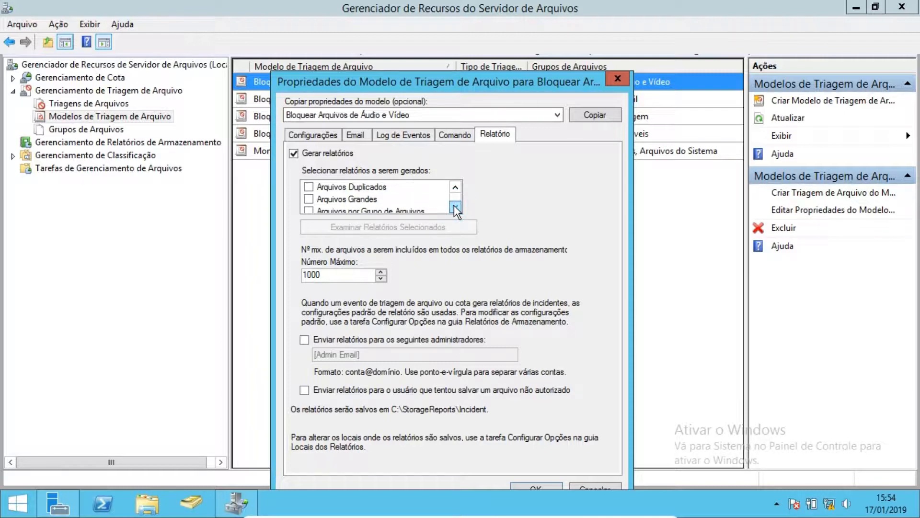
click(455, 207)
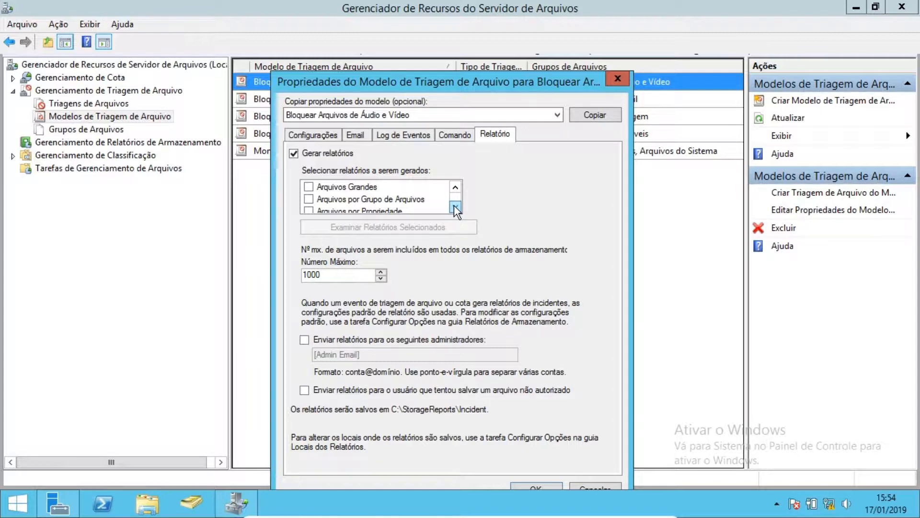
click(455, 206)
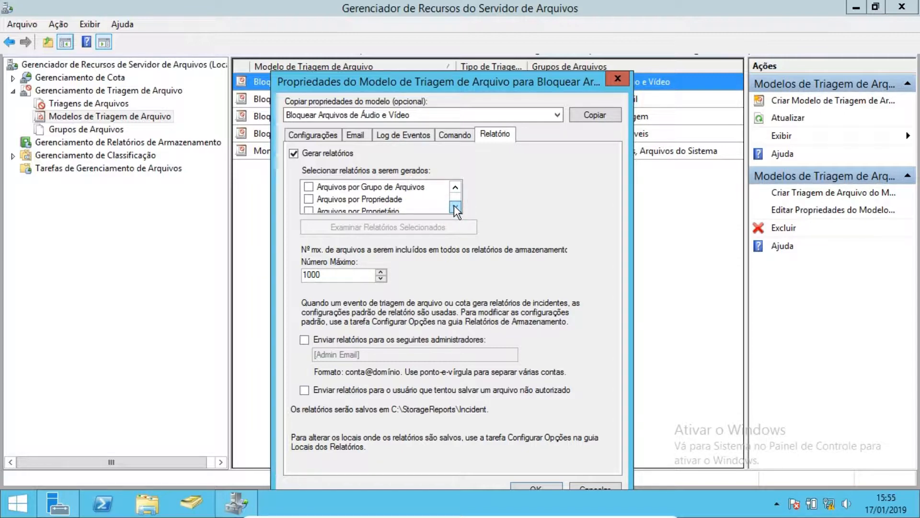
click(454, 206)
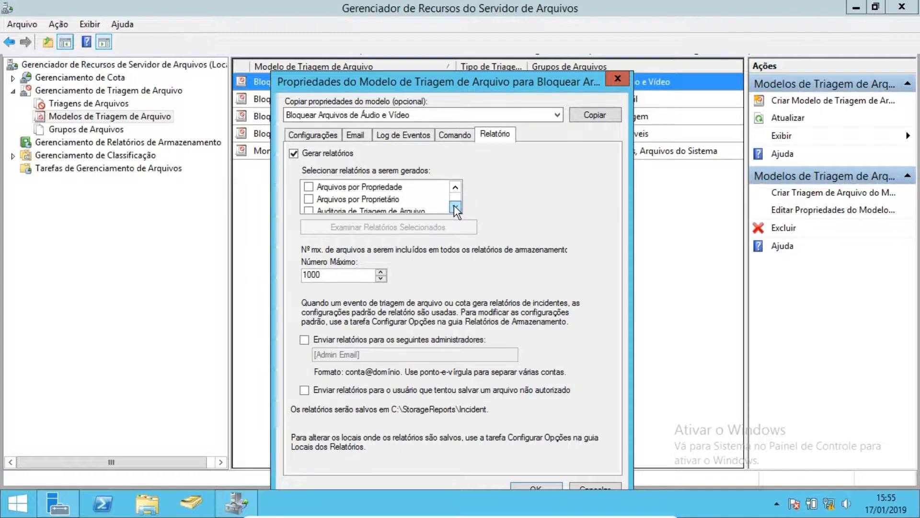
click(455, 206)
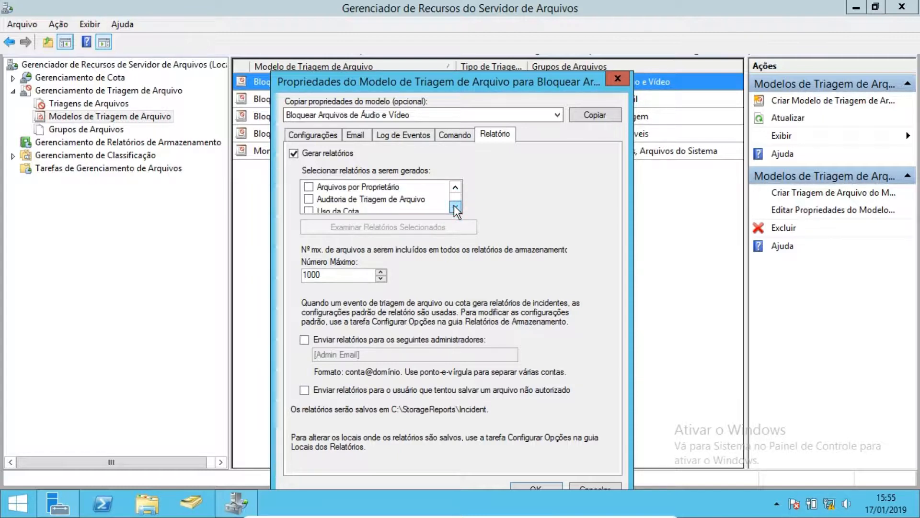
click(454, 206)
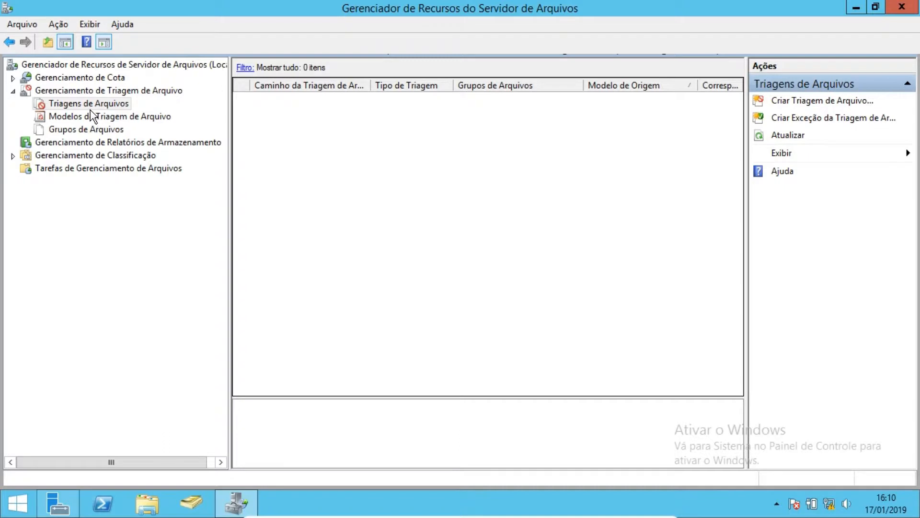
- Open the Triagens de Arquivos node of File Screening Management
click(90, 107)
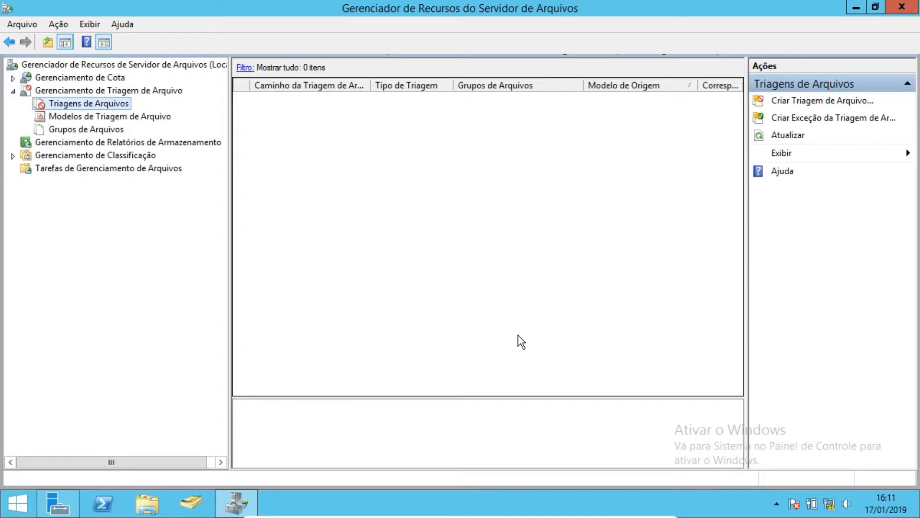
right_click(83, 102)
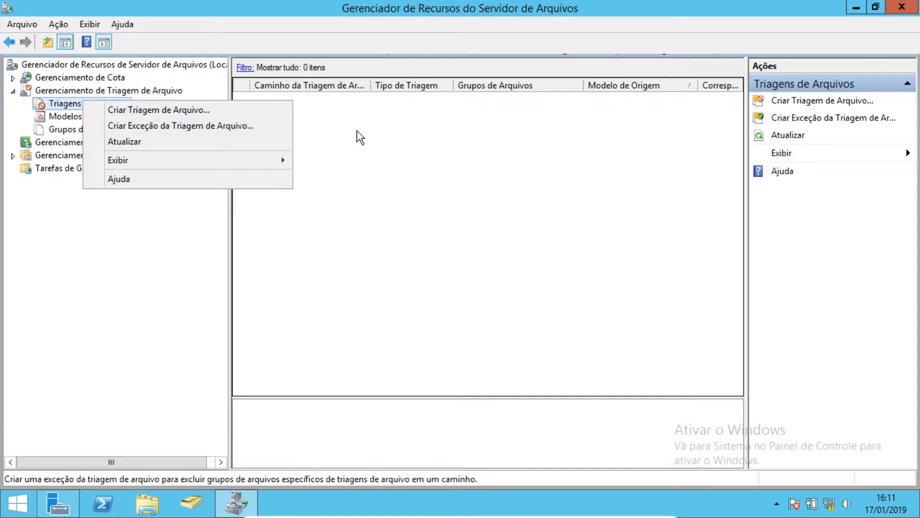
click(420, 131)
right_click(419, 133)
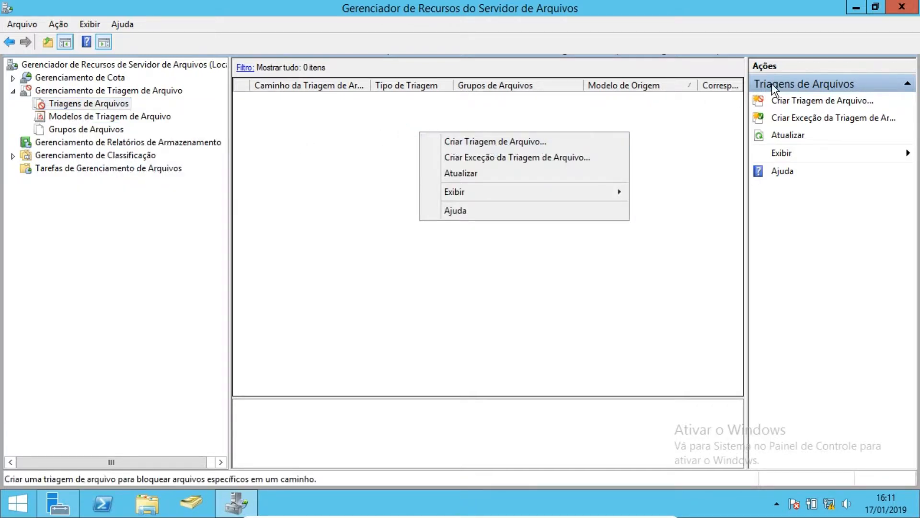
click(382, 150)
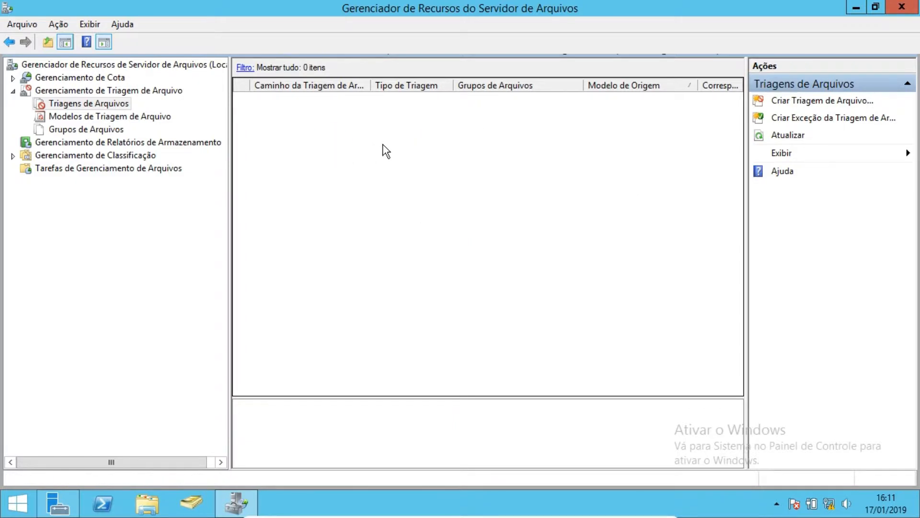
- Start creating a file screen and browse to C:\Arquivos as its path
right_click(383, 143)
click(407, 153)
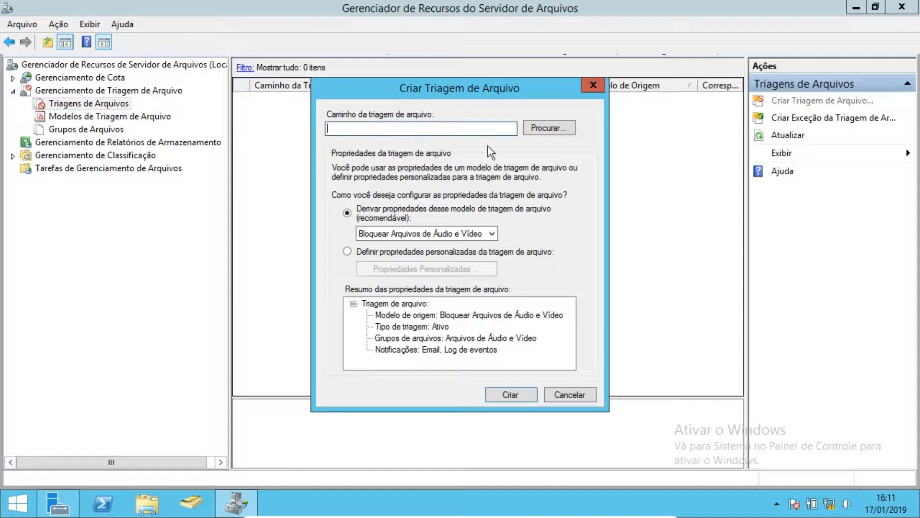
click(437, 128)
click(547, 128)
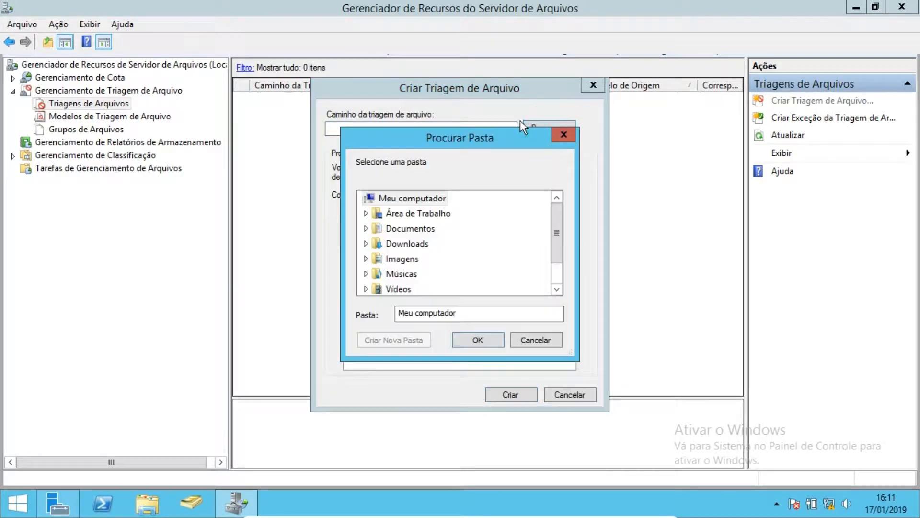
drag(467, 140, 527, 42)
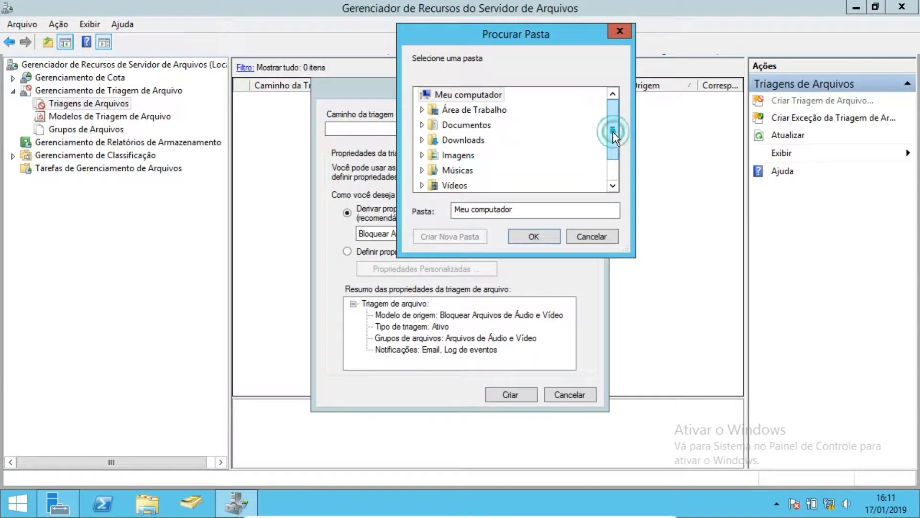
drag(613, 131, 610, 174)
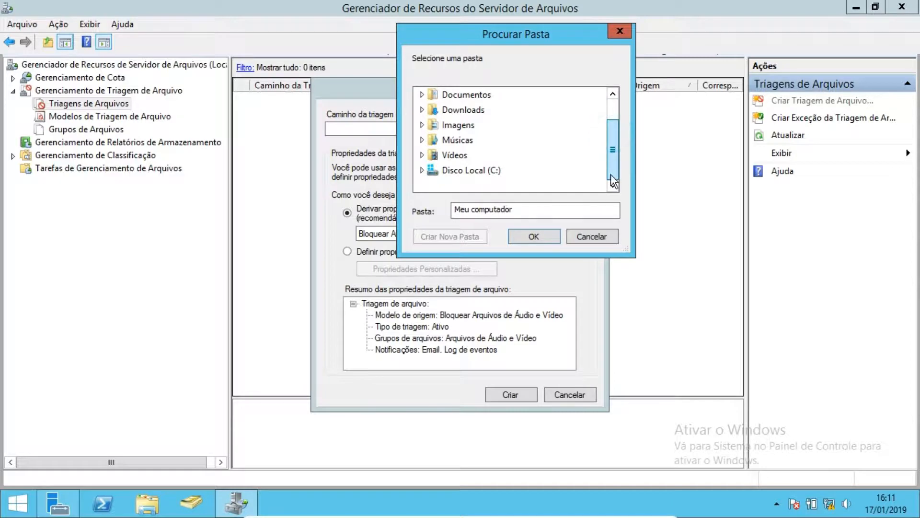
click(422, 170)
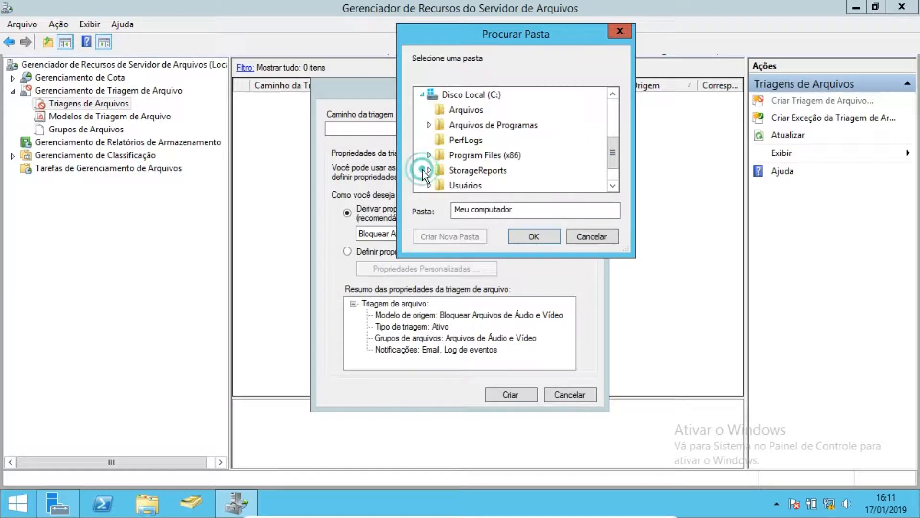
click(464, 111)
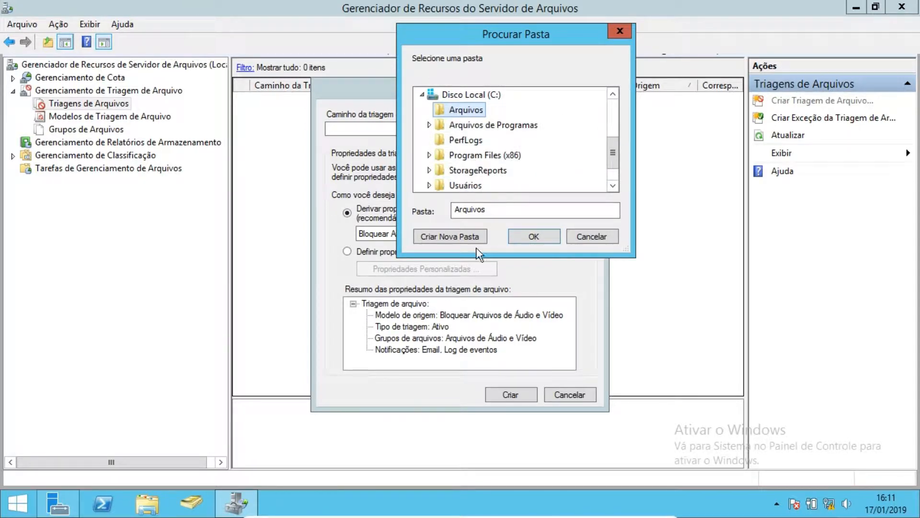
click(518, 235)
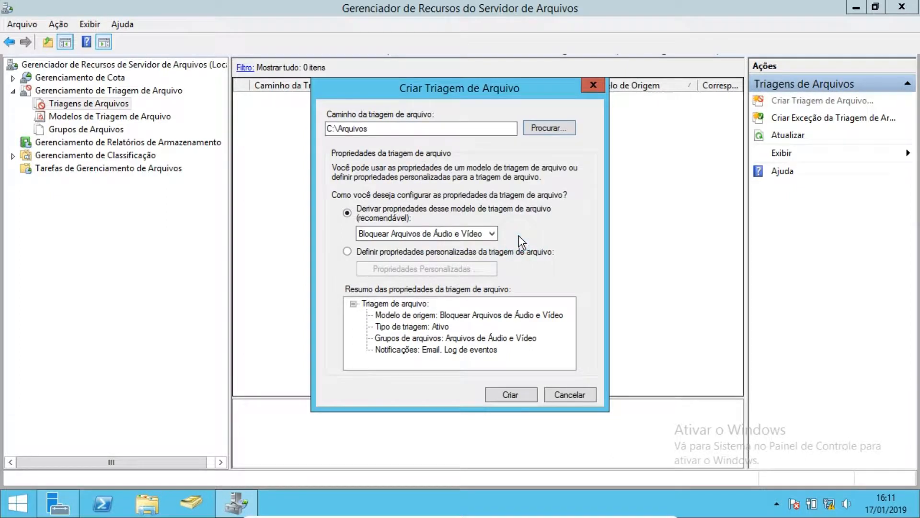
- Derive the file screen from the Bloquear Arquivos de Imagem template and create it
click(413, 230)
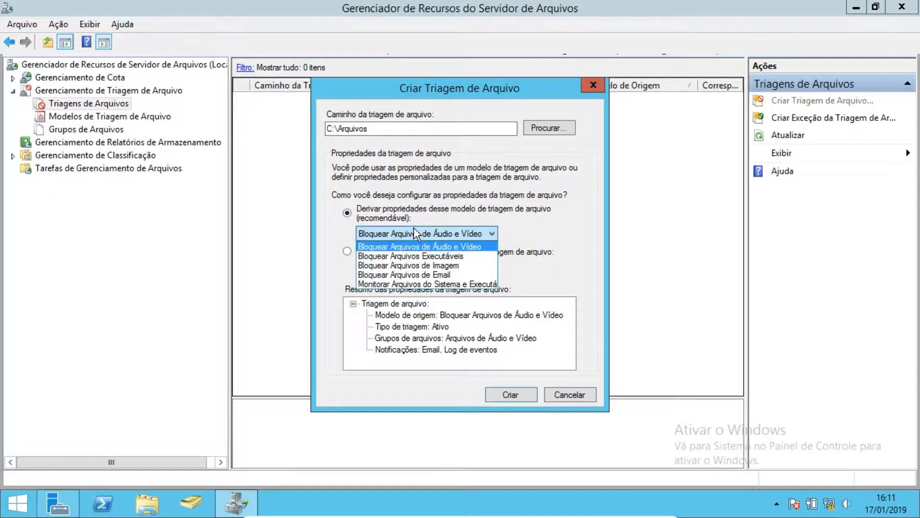
click(407, 266)
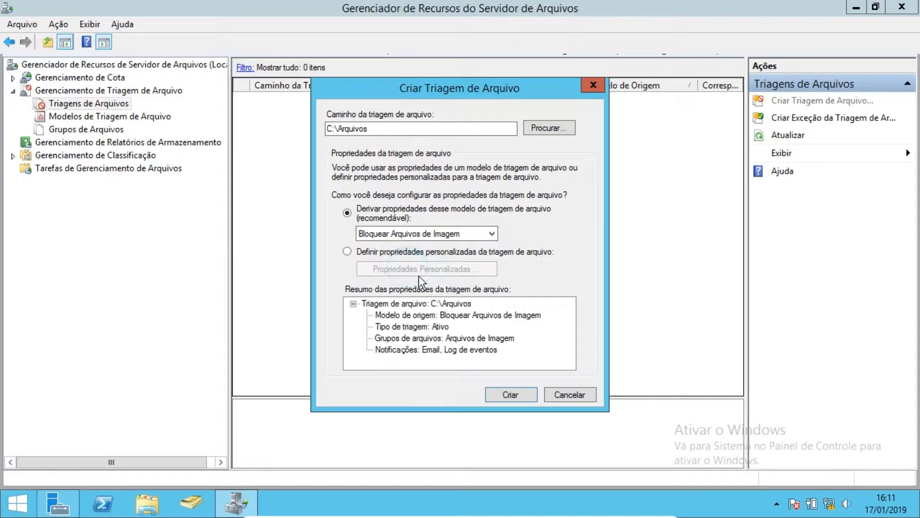
click(500, 396)
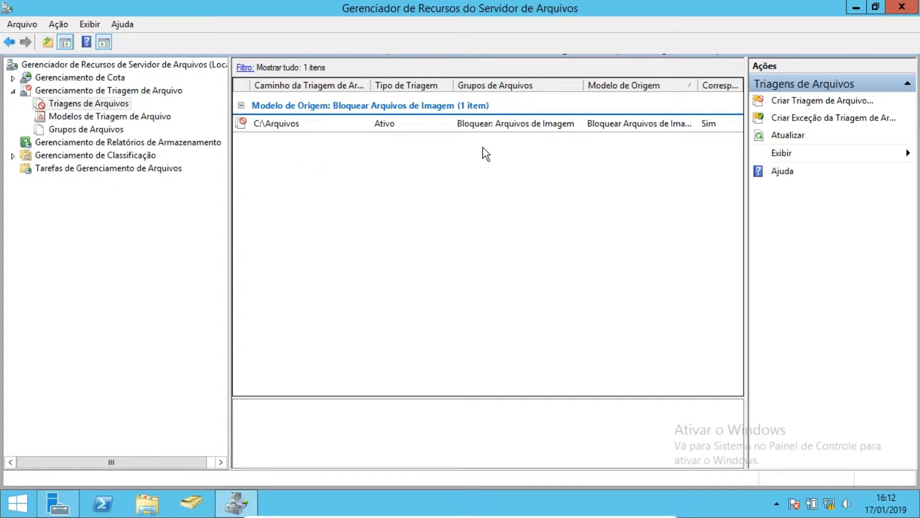
- Open the C:\Arquivos file screen's properties and confirm them, accepting the missing SMTP server warning
click(463, 130)
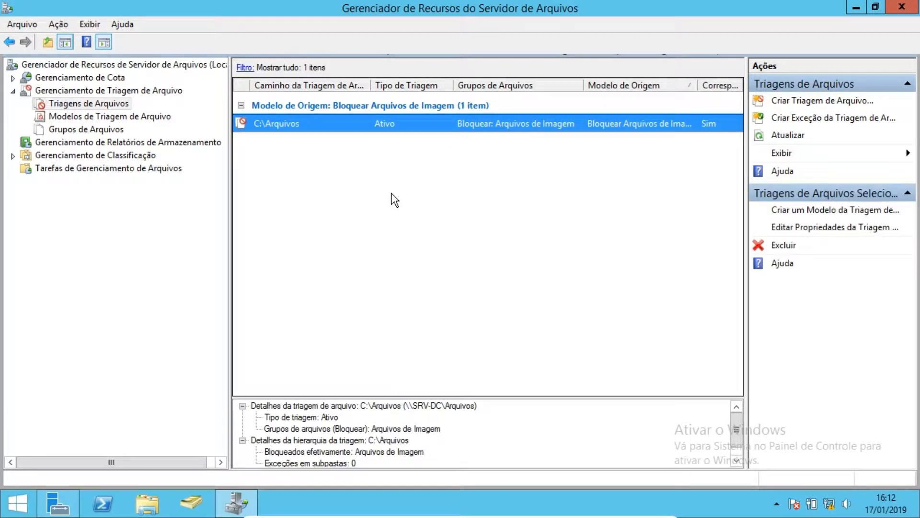
double_click(461, 126)
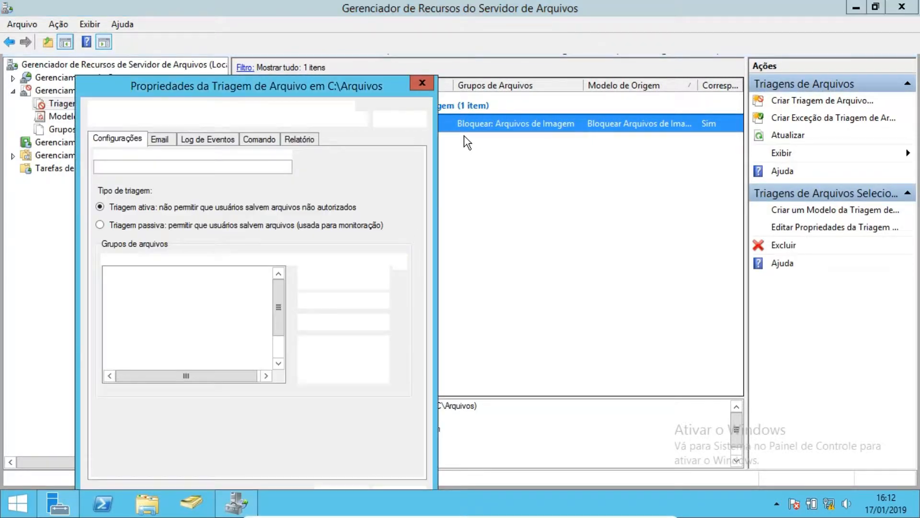
drag(348, 88, 475, 50)
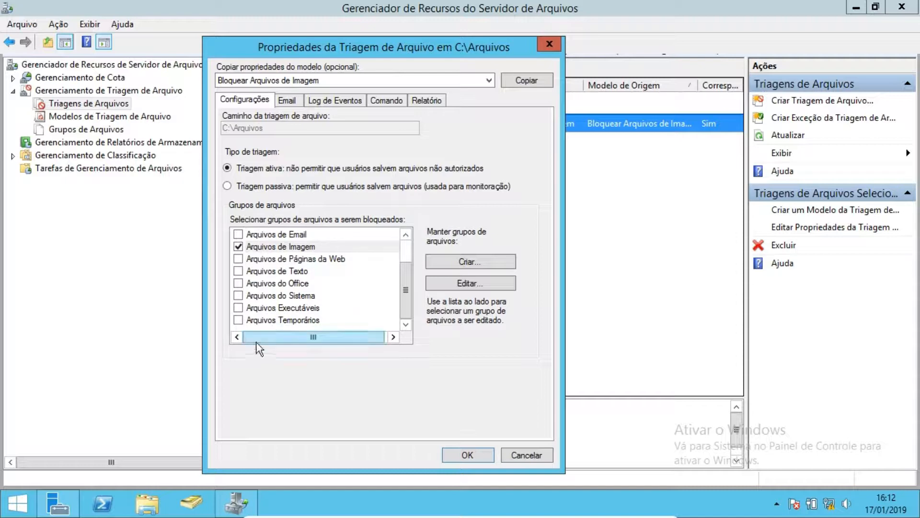
click(469, 454)
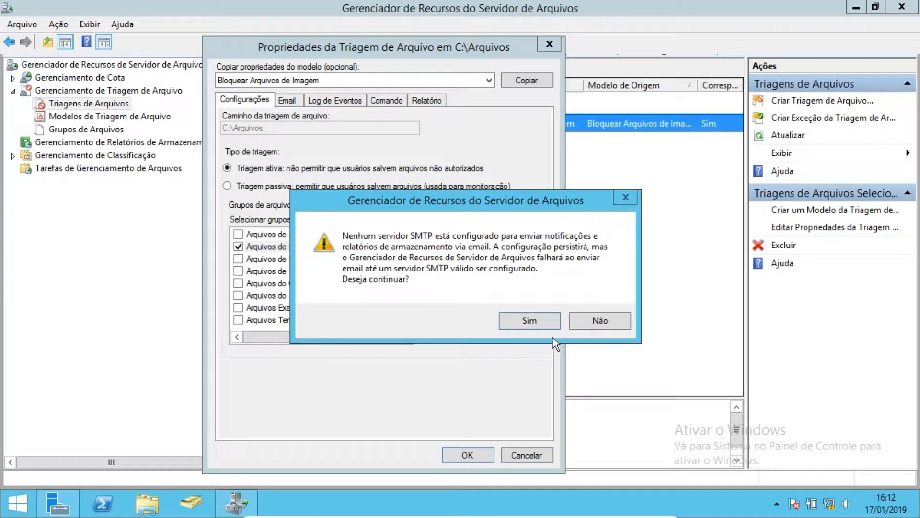
click(547, 324)
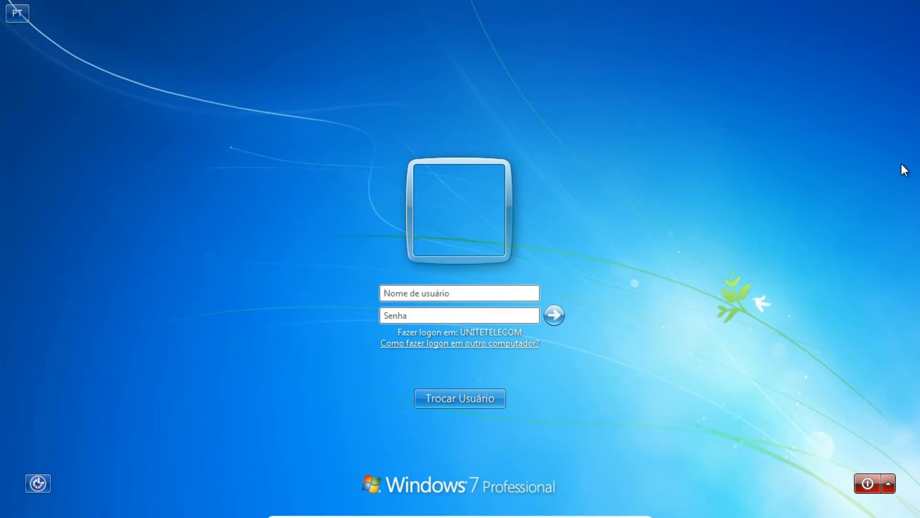
- Log on to the Windows 7 client with the user's account name and password
click(425, 297)
text(joao.abramowicz)
click(420, 319)
text(*******)
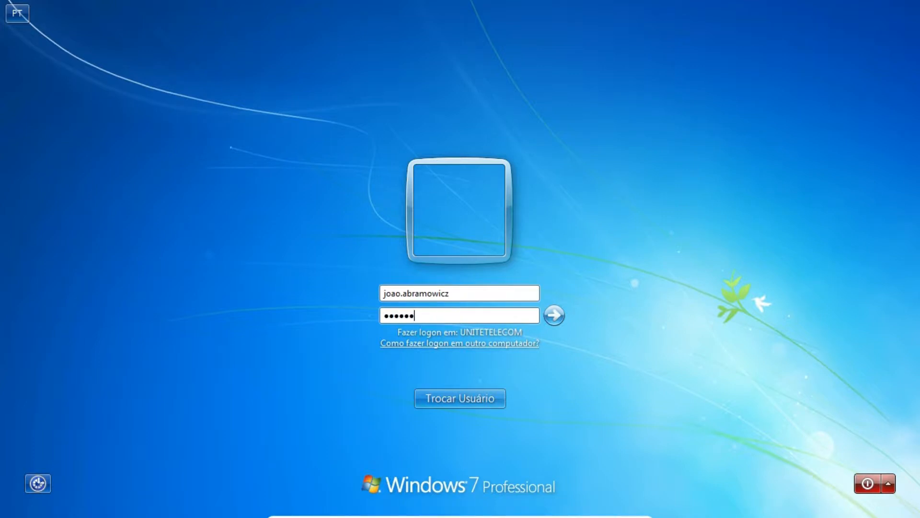
click(556, 316)
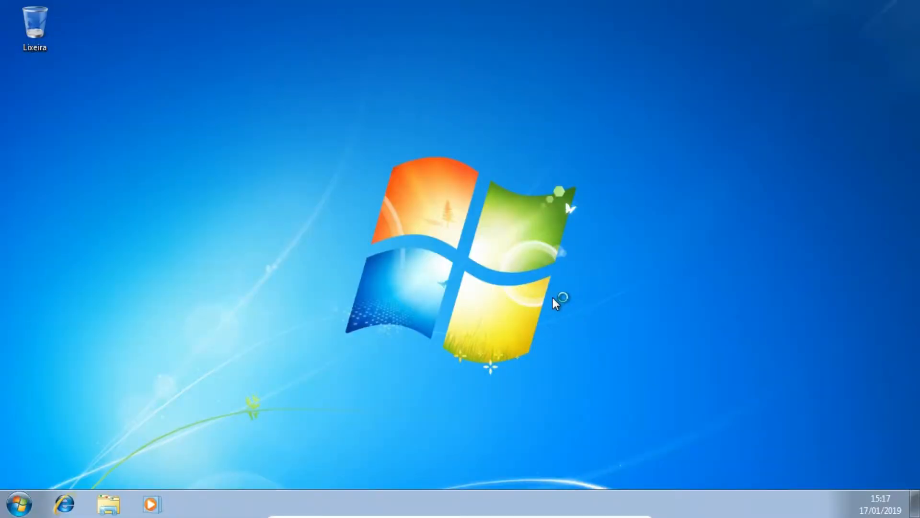
- Open the Arquivos share by searching \\srv-dc\ from the Start menu
click(20, 504)
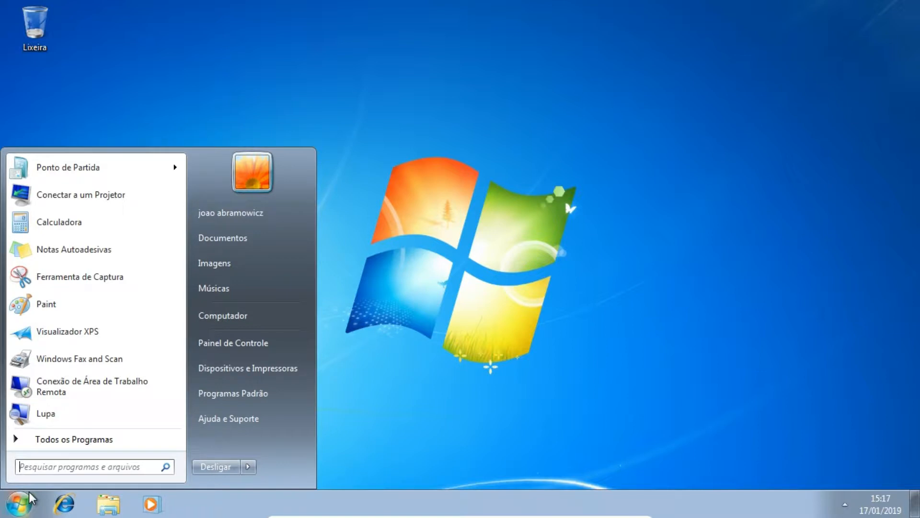
click(40, 466)
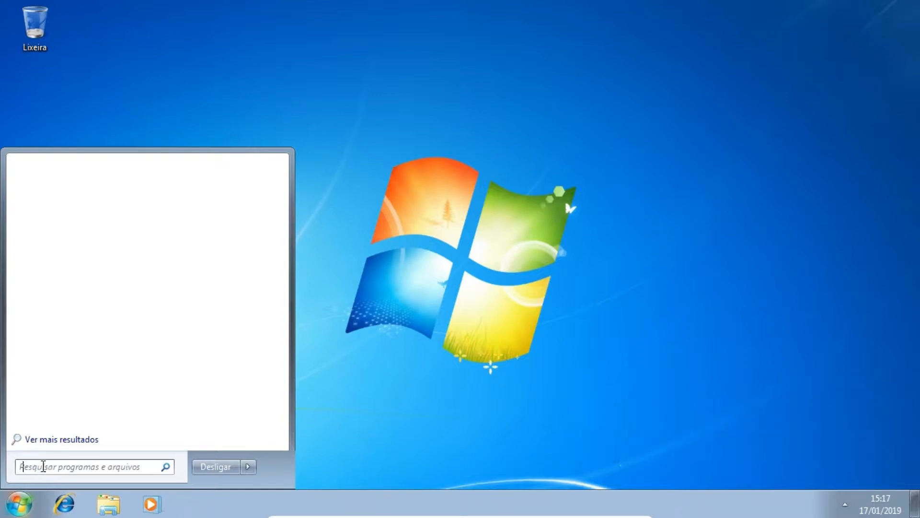
text(\\srv)
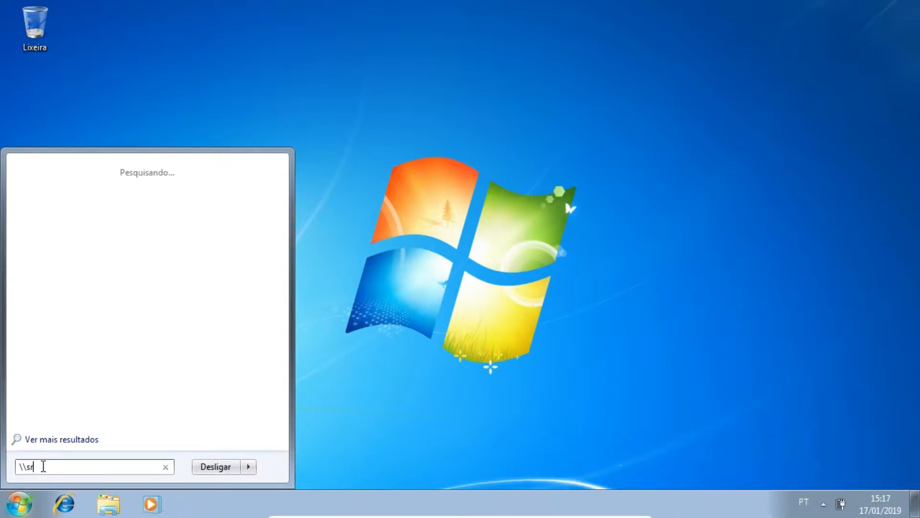
text(-dc\)
key(Return)
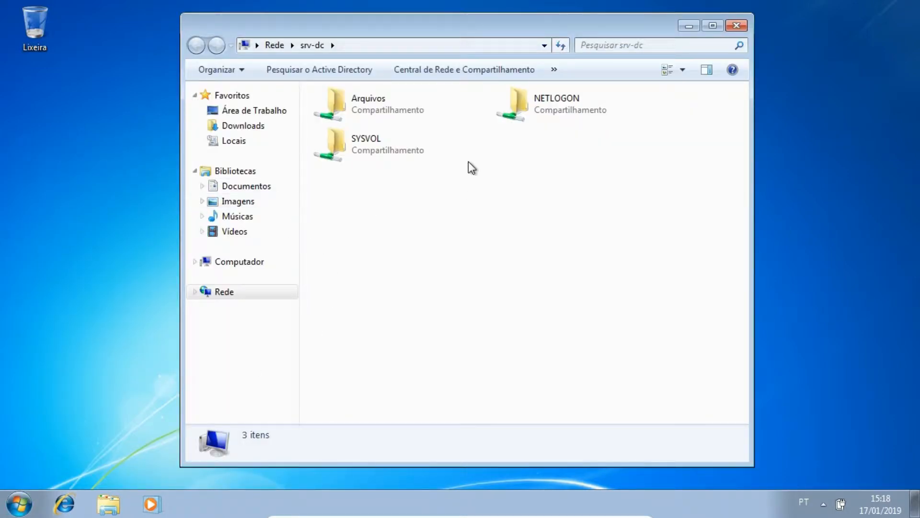
double_click(379, 102)
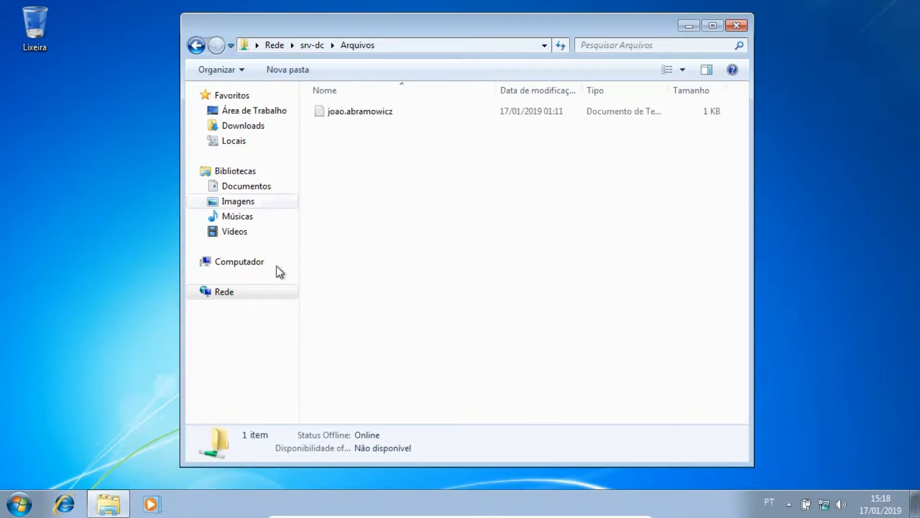
- Create a new text document named teste in the Arquivos share
right_click(362, 169)
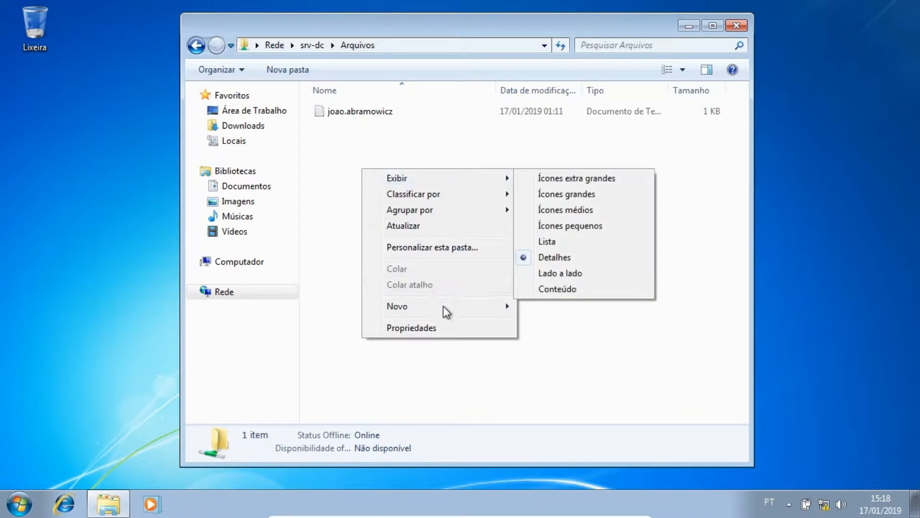
mouse_move(443, 308)
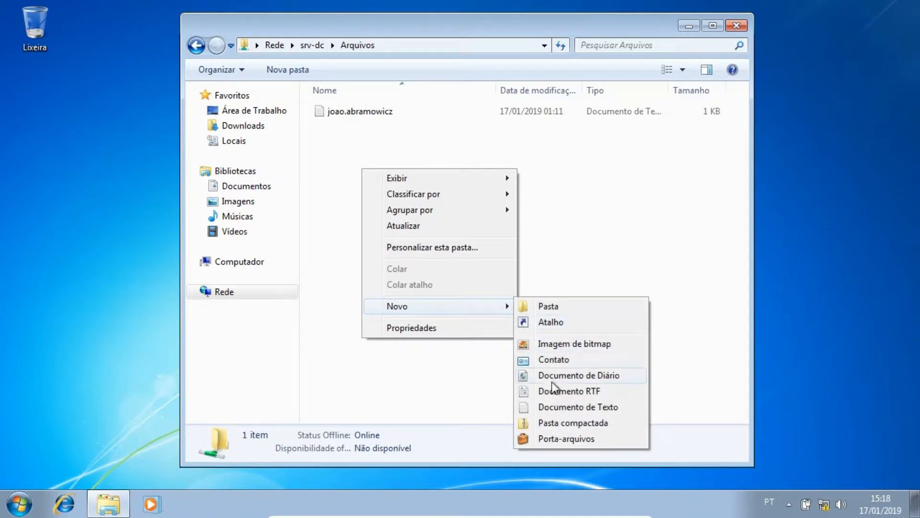
click(546, 409)
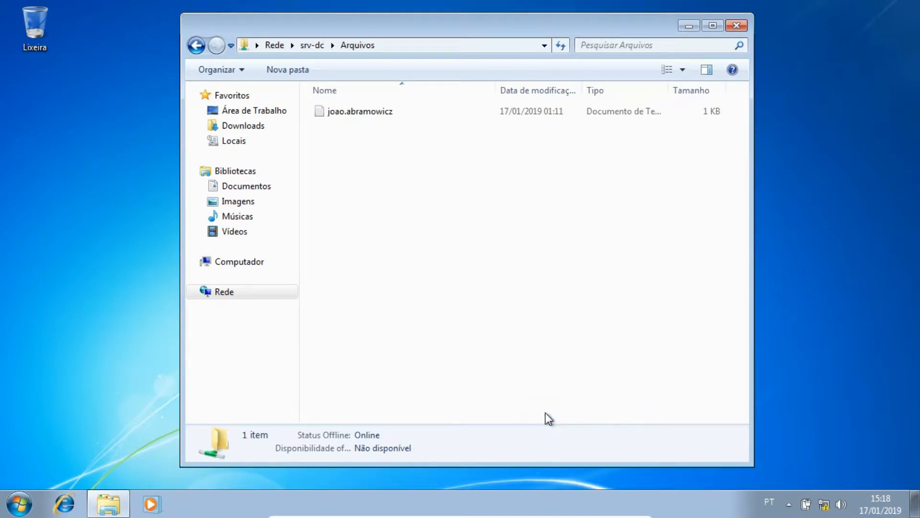
text(teste)
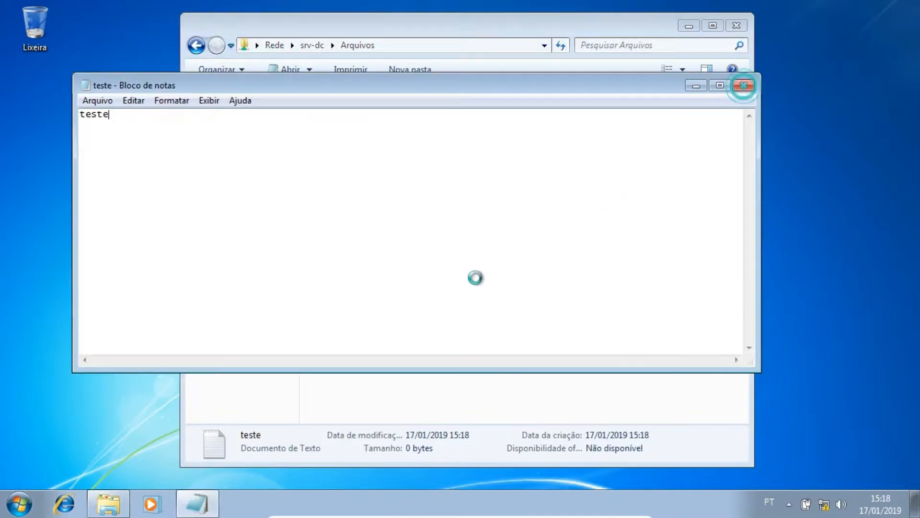
click(424, 263)
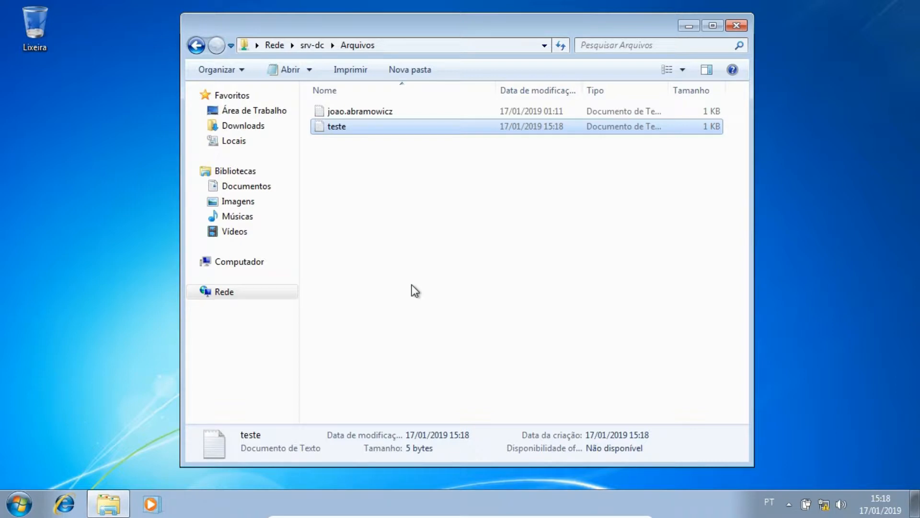
- Open Paint from the Start menu and minimize it
click(19, 505)
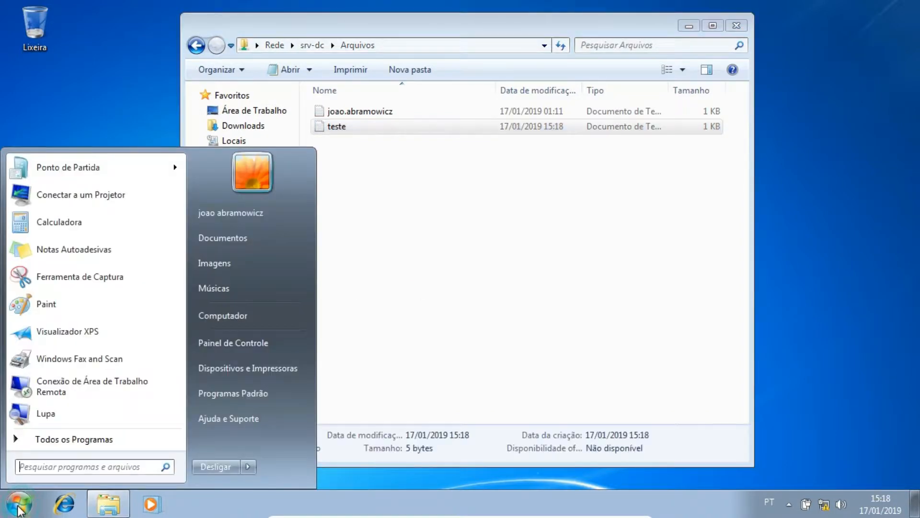
click(40, 302)
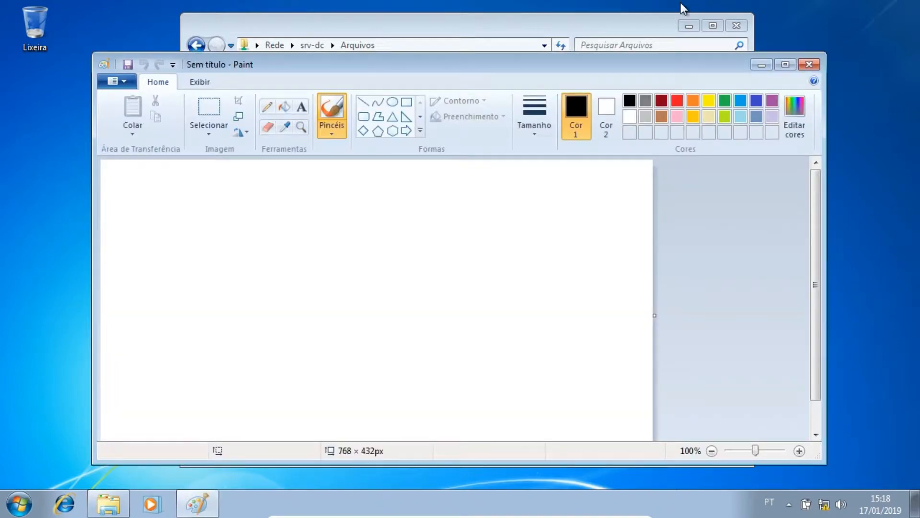
click(765, 63)
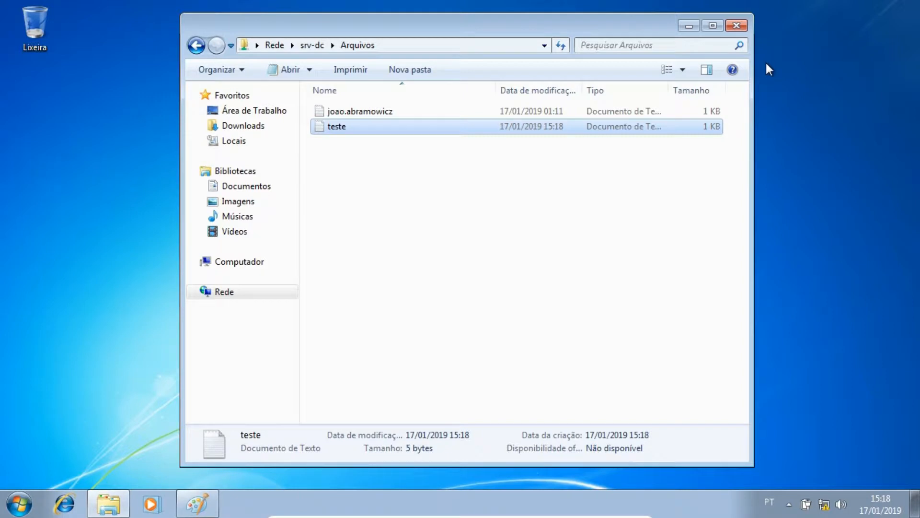
- Restore and maximize Paint, then paste the clipboard image onto the canvas
click(197, 504)
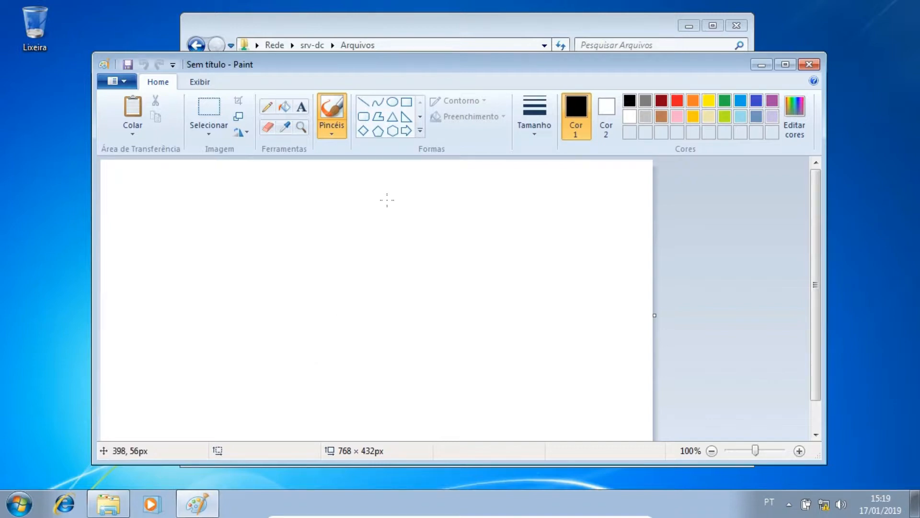
key(super+Up)
key(ctrl+v)
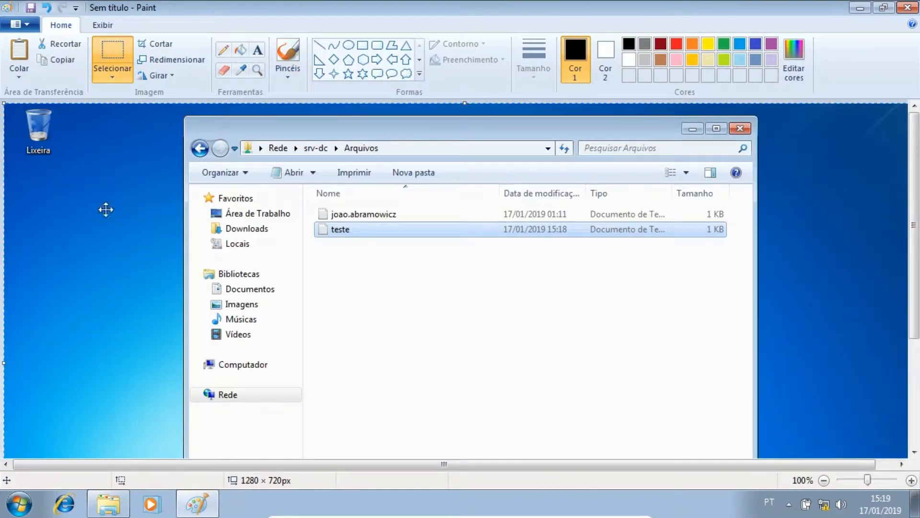
- Save the pasted image as texte in JPEG format in the Pictures library
key(ctrl+s)
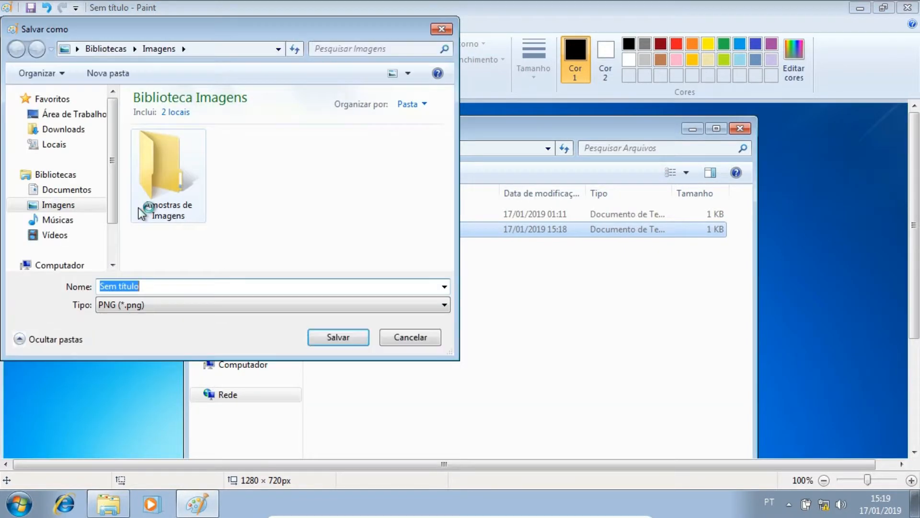
text(teste)
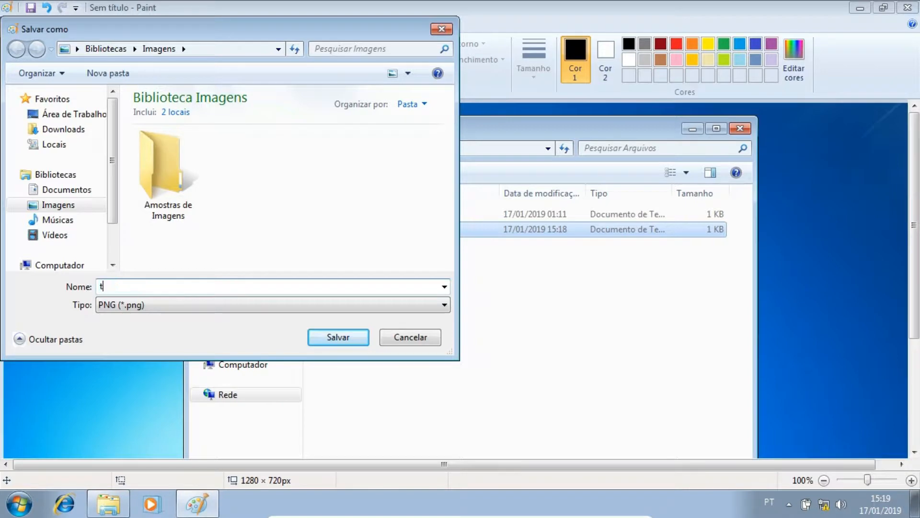
key(BackSpace)
key(BackSpace)
key(BackSpace)
text(xte)
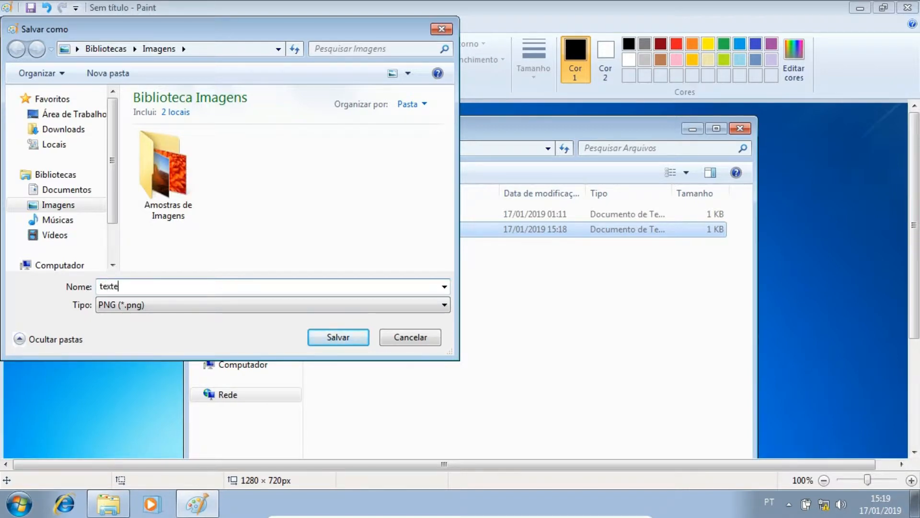
click(167, 306)
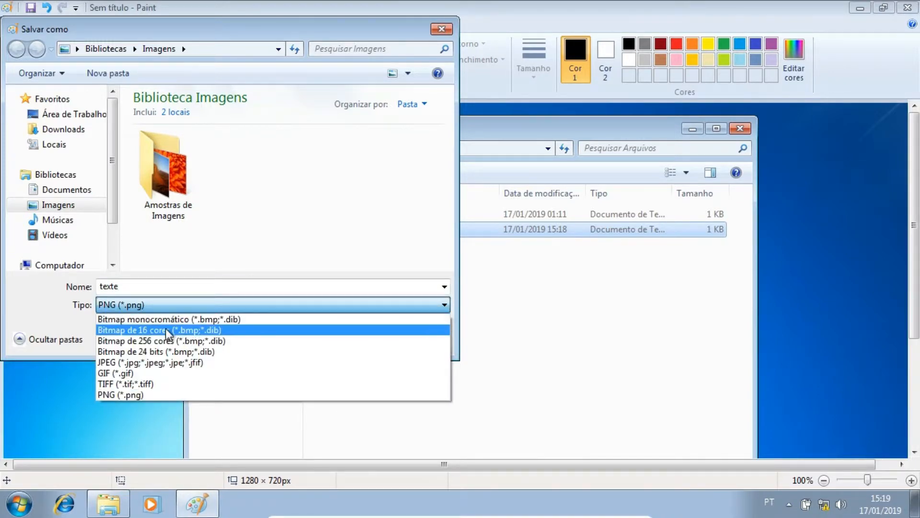
click(171, 362)
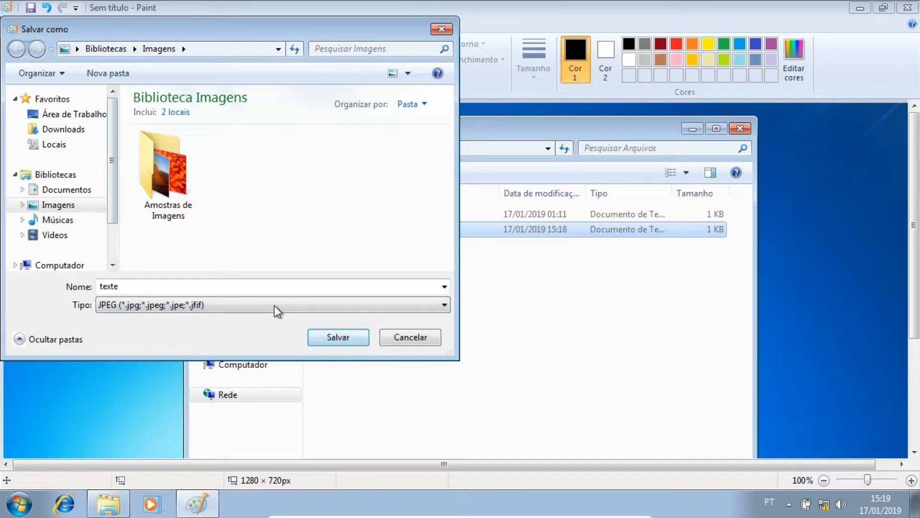
click(338, 341)
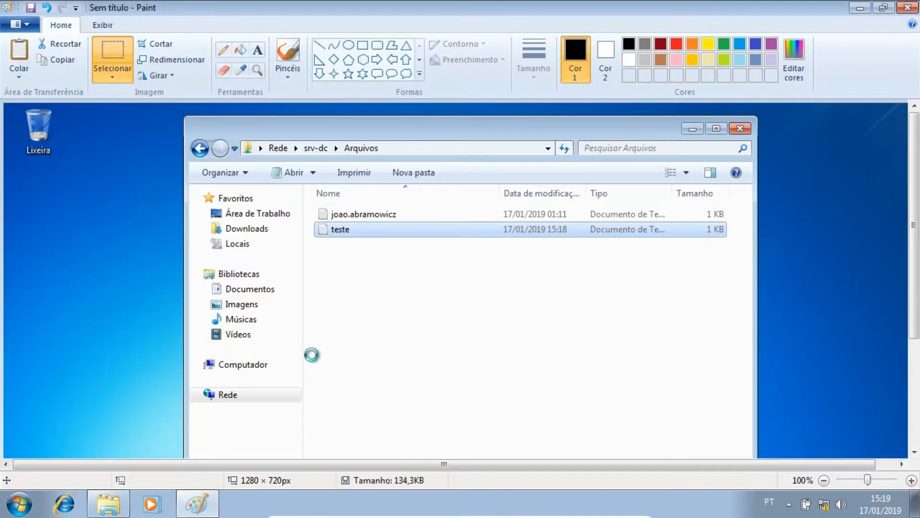
- Close Paint and browse the Pictures library and Computer to locate the saved texte image
click(908, 8)
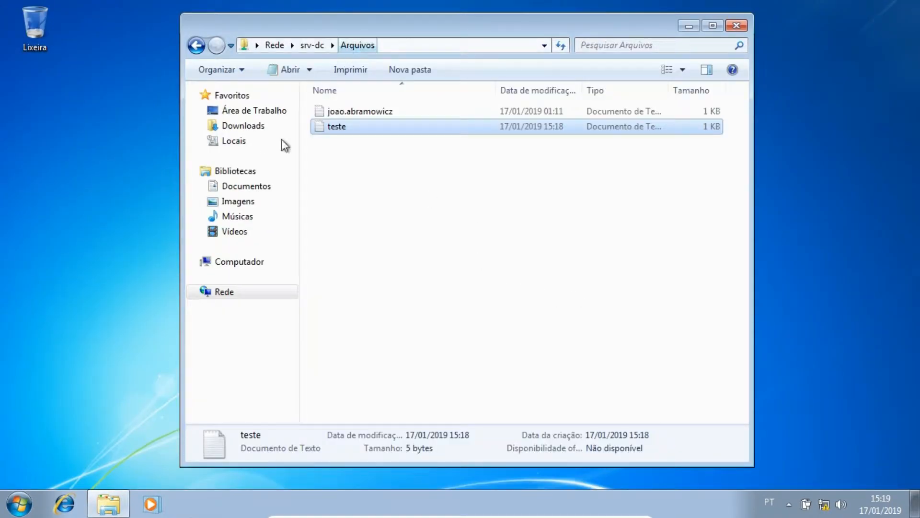
click(235, 201)
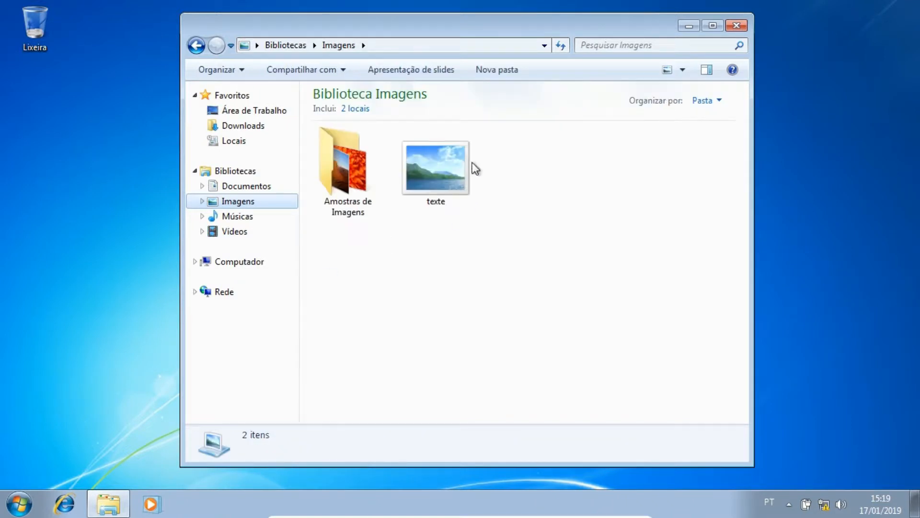
click(450, 182)
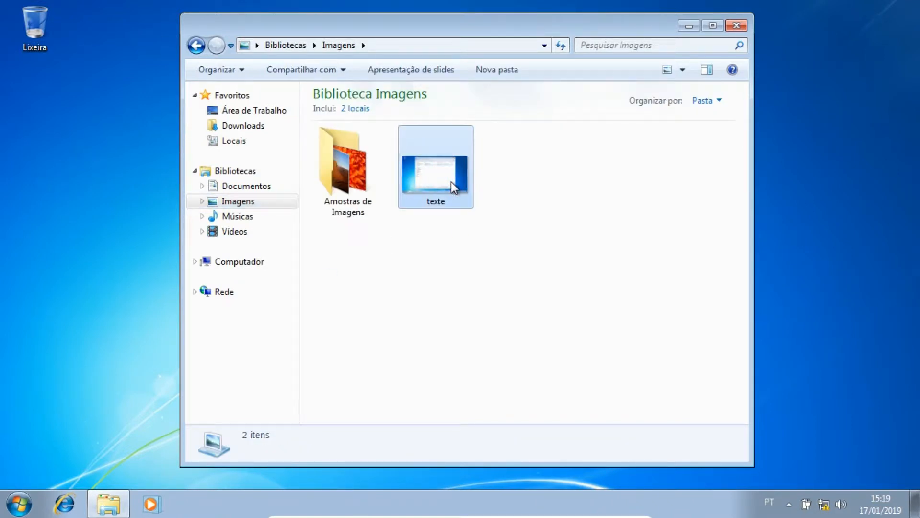
click(230, 261)
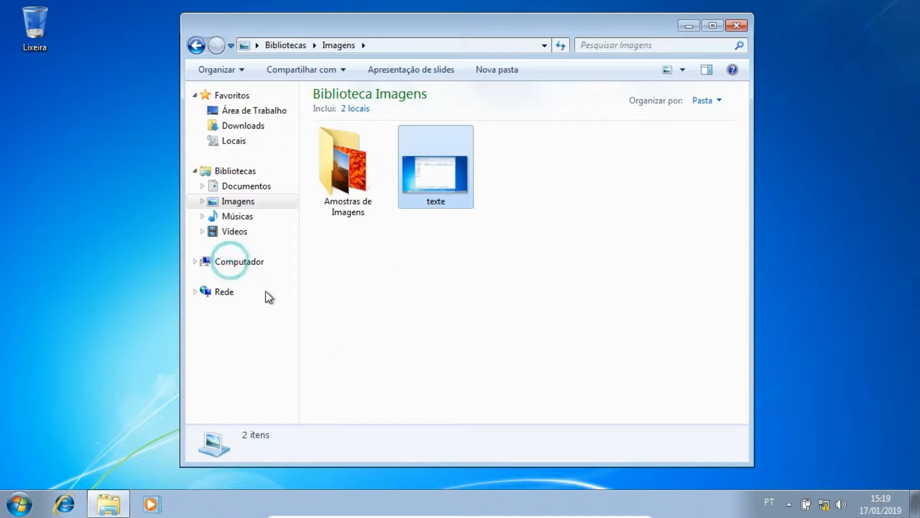
click(196, 264)
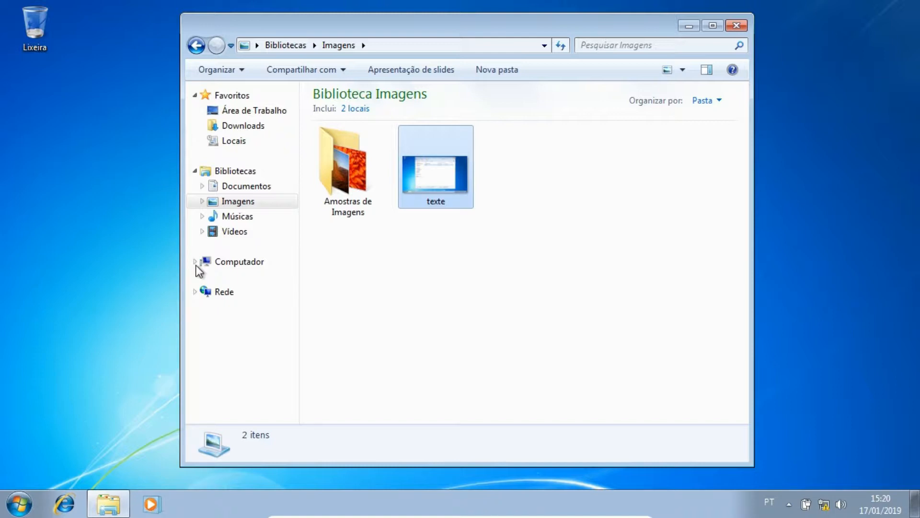
click(197, 264)
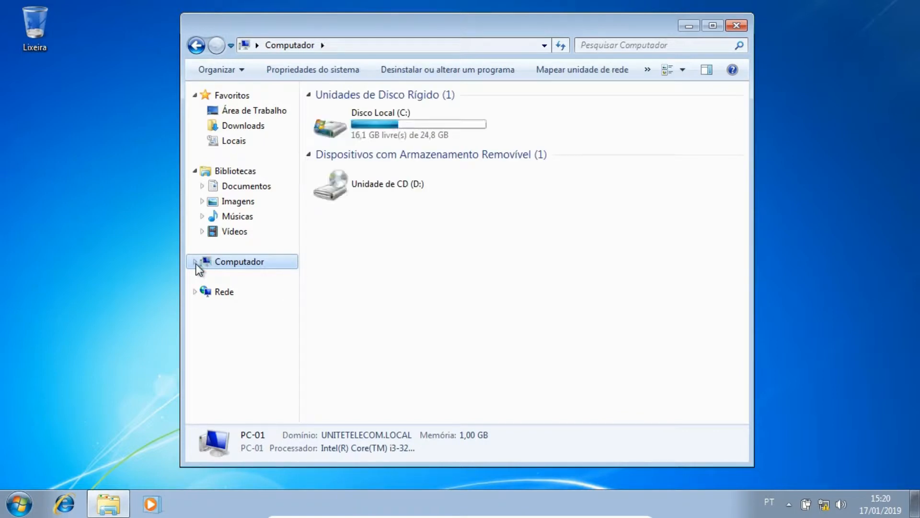
- Open the srv-dc server's shares from the Start menu search and enter the Arquivos share
click(18, 507)
text(\\)
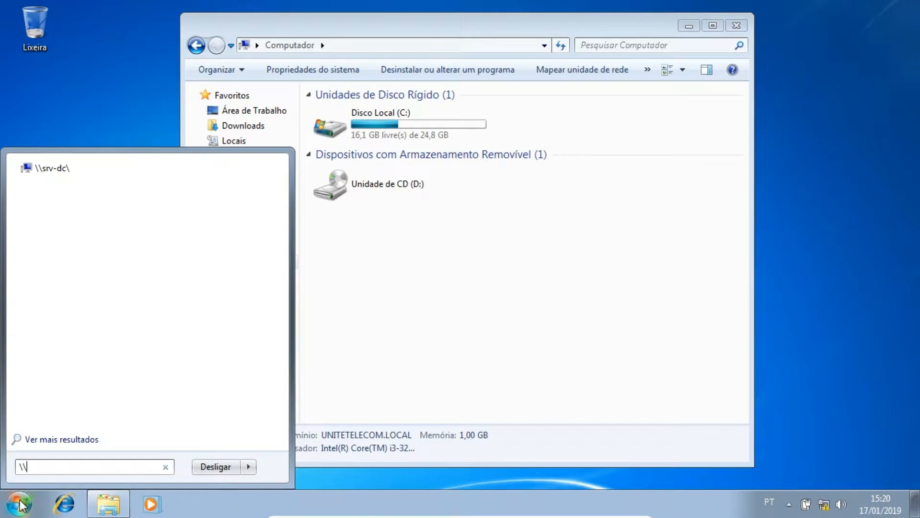
click(57, 170)
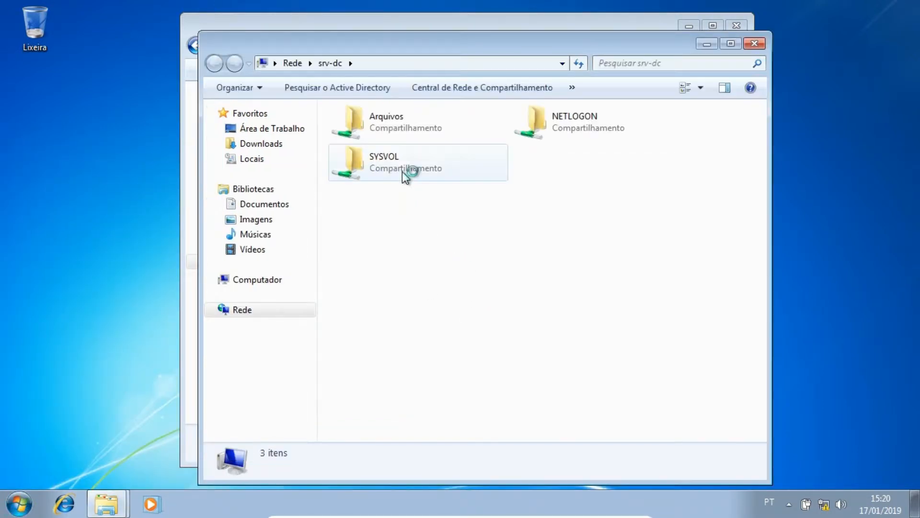
double_click(367, 119)
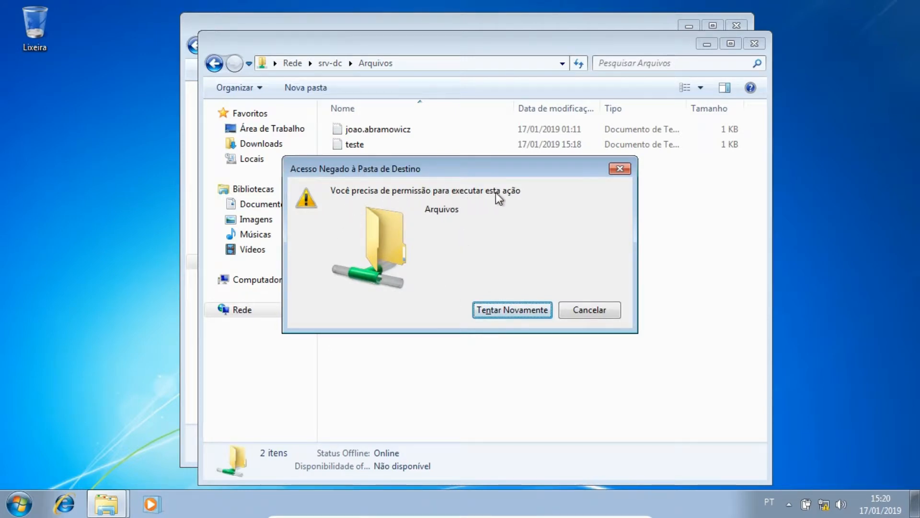
- Retry copying the texte image into the Arquivos share several times, then dismiss the dialog
click(528, 309)
click(529, 309)
click(528, 309)
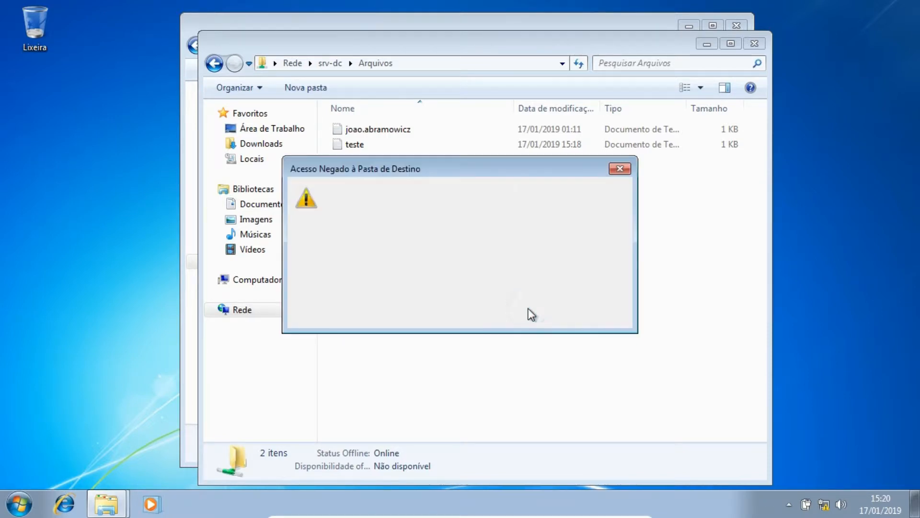
click(528, 308)
click(528, 309)
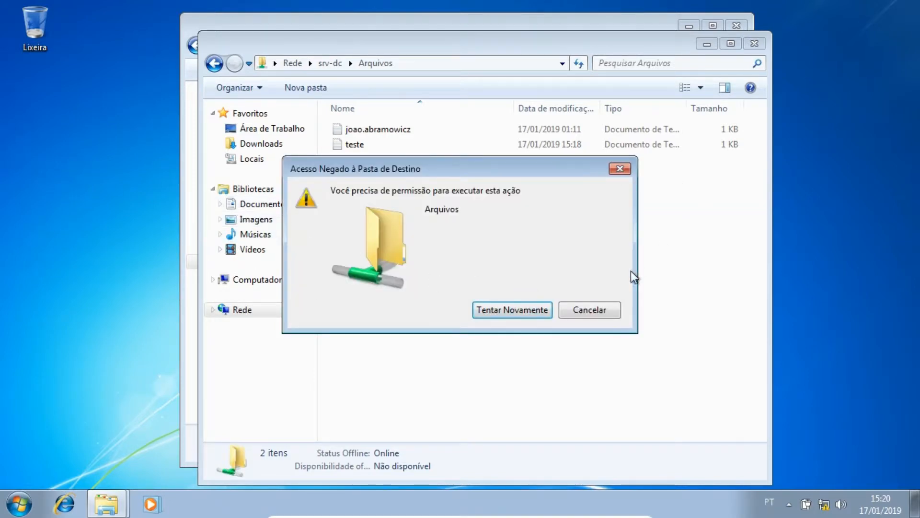
click(539, 311)
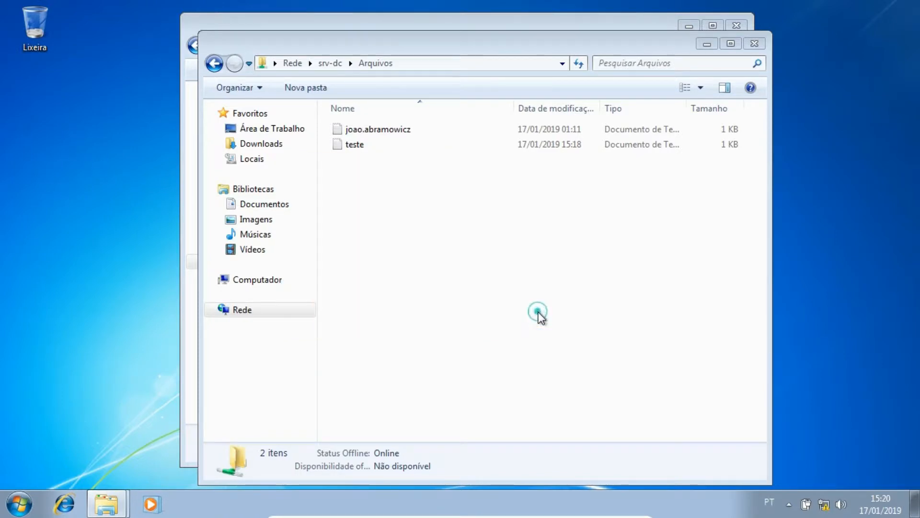
click(605, 306)
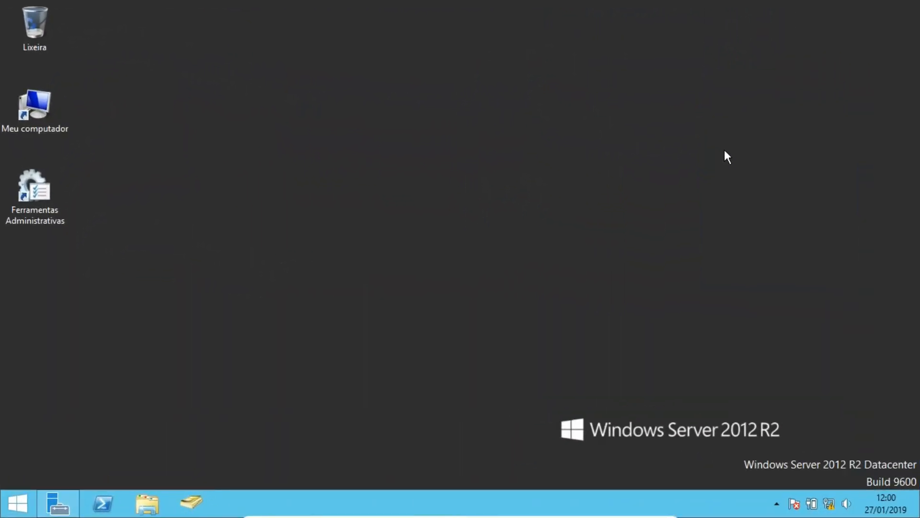
- Open File Server Resource Manager from the Server Manager tools on the server
click(62, 503)
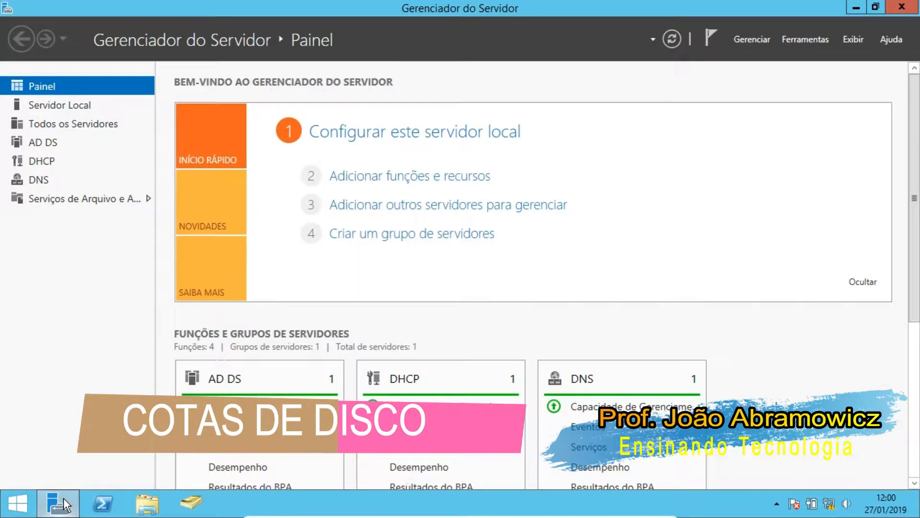
click(804, 39)
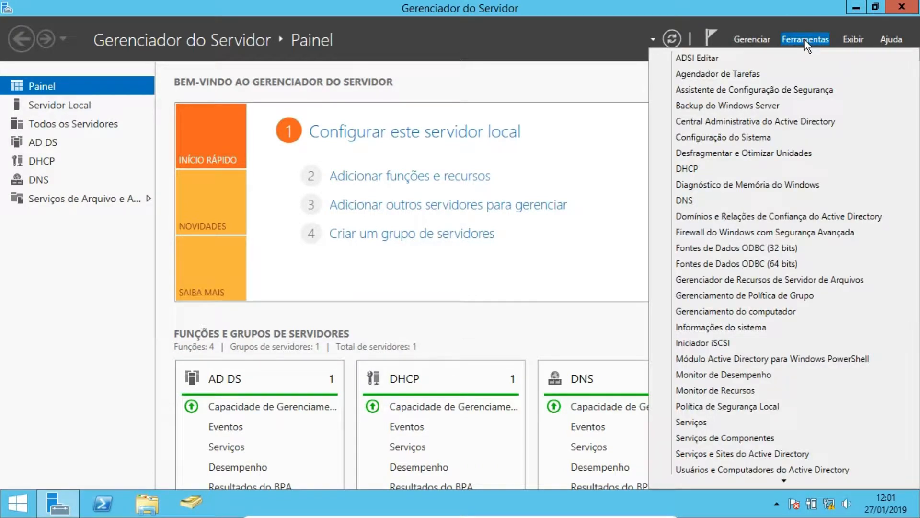
click(708, 281)
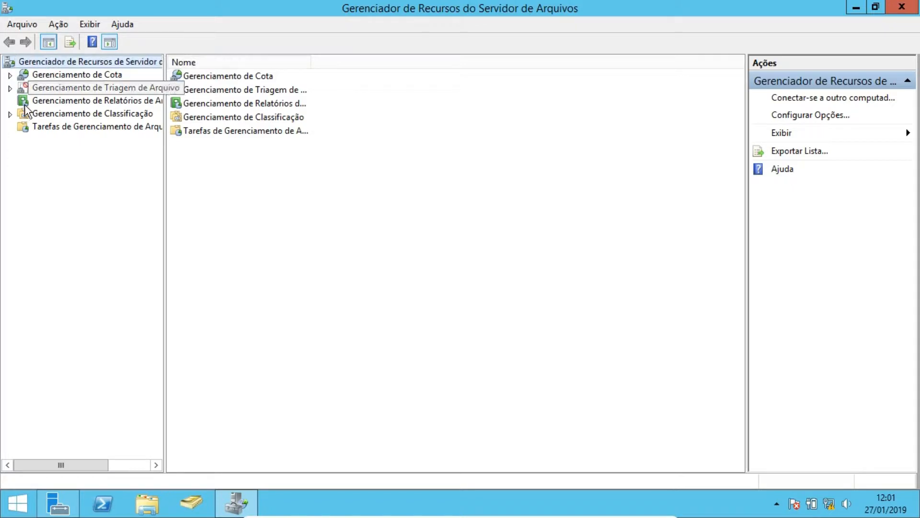
- Expand Quota Management and open the quota templates list, widening the tree pane and name column
drag(163, 83, 190, 82)
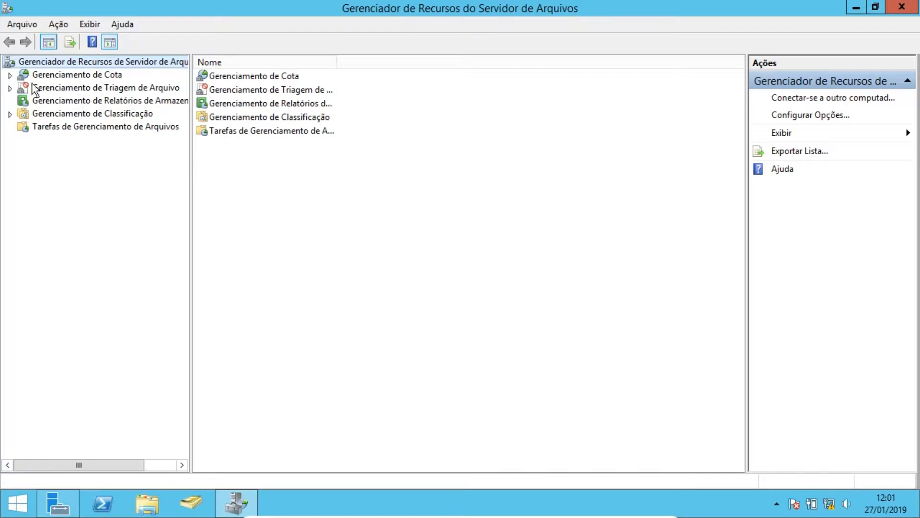
click(10, 75)
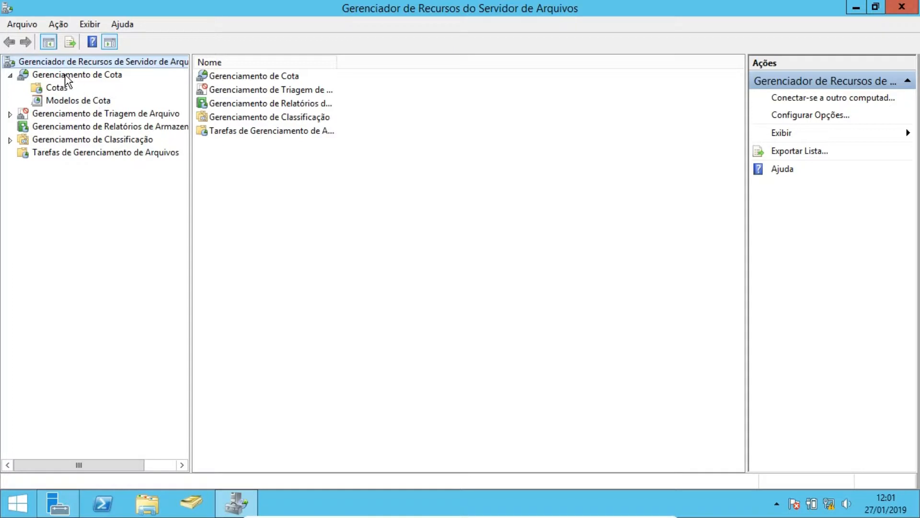
click(58, 101)
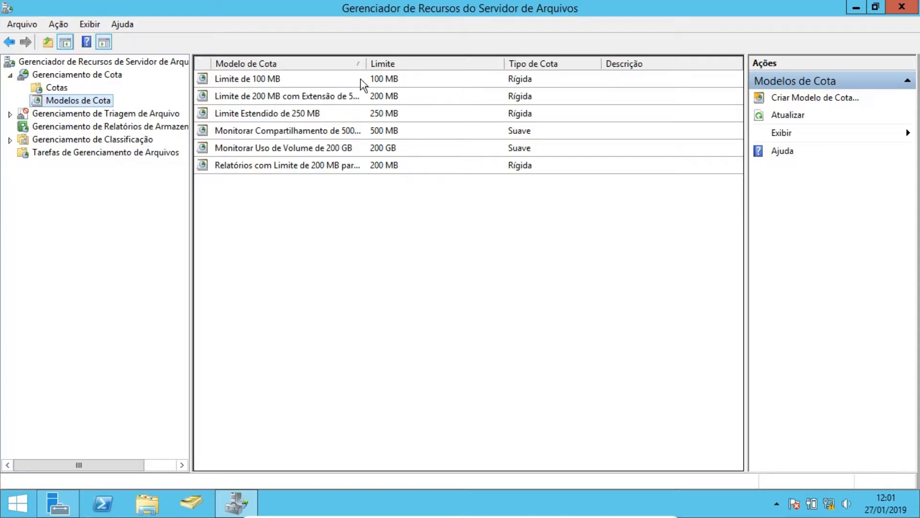
drag(368, 65, 443, 63)
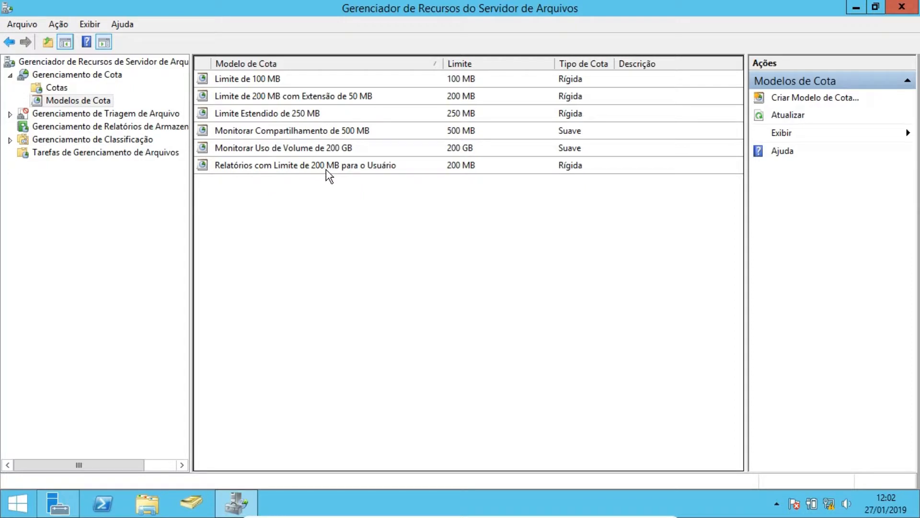
- Open the properties of the Limite de 100 MB quota template and review its copy options and space limit
click(269, 80)
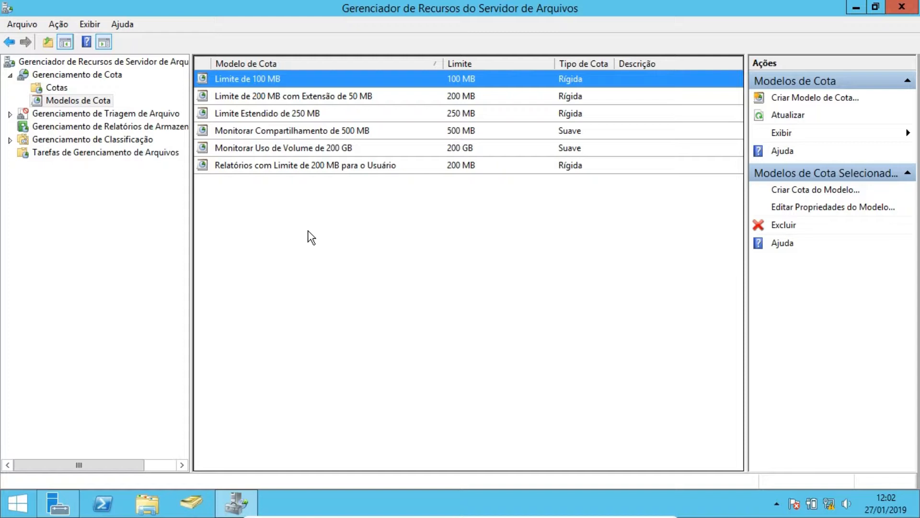
double_click(266, 78)
drag(292, 44, 449, 38)
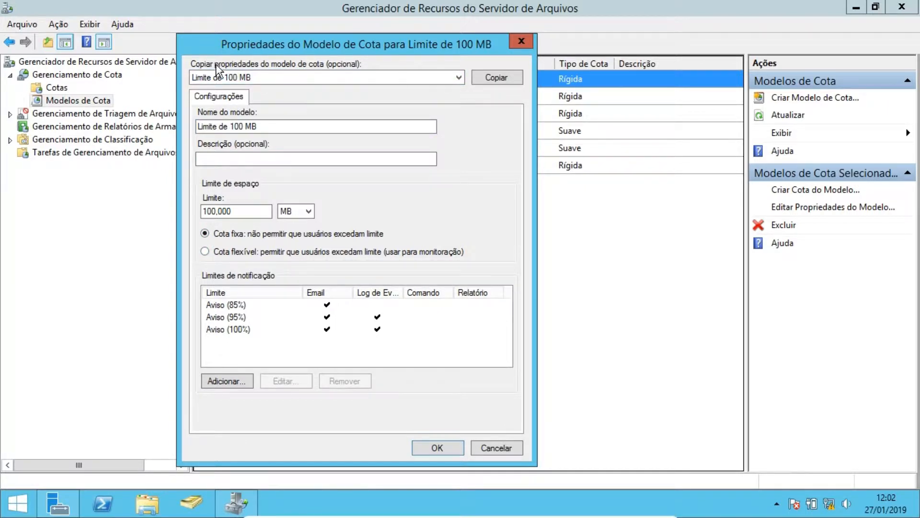
click(457, 79)
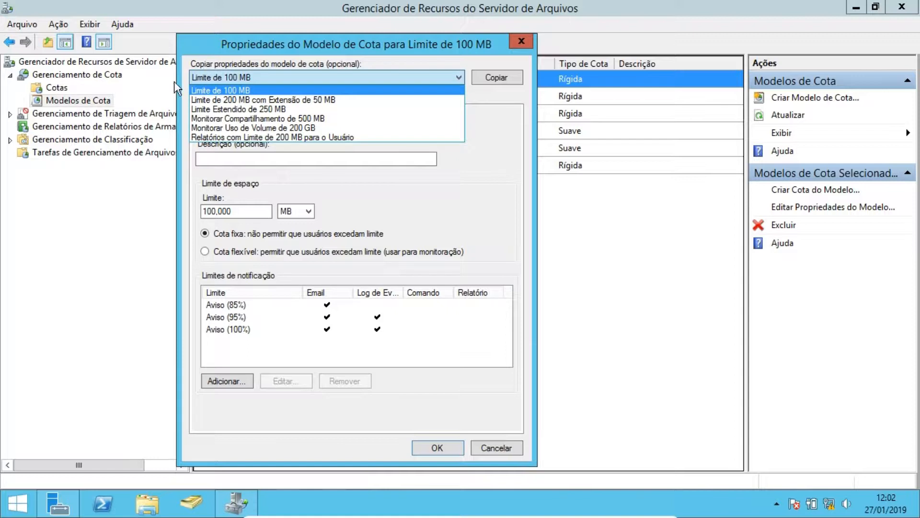
click(205, 79)
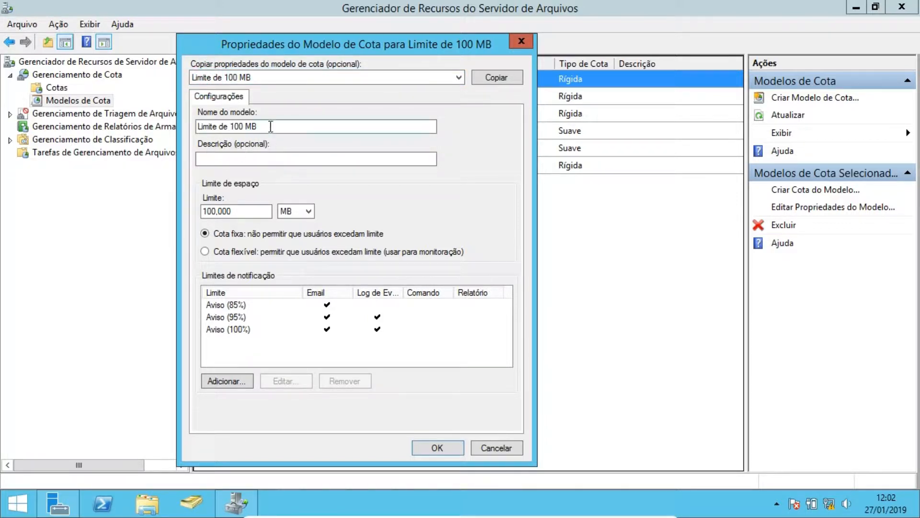
click(239, 212)
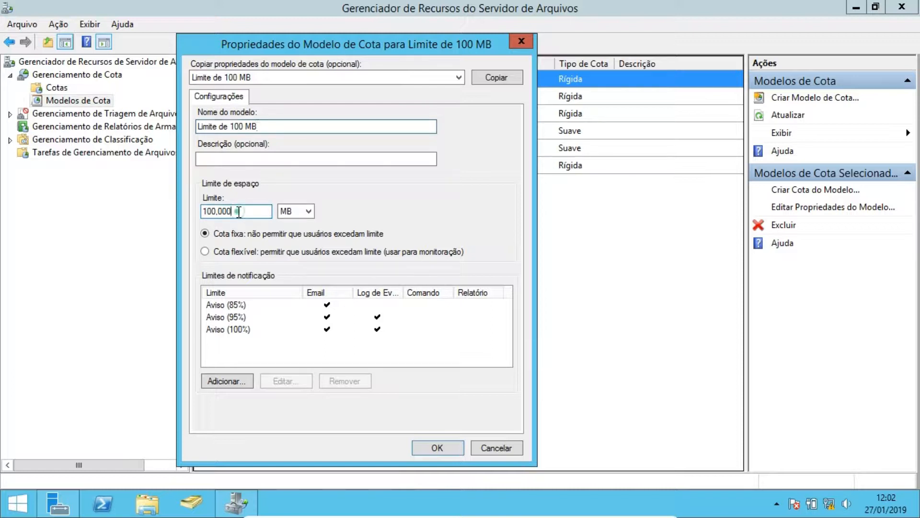
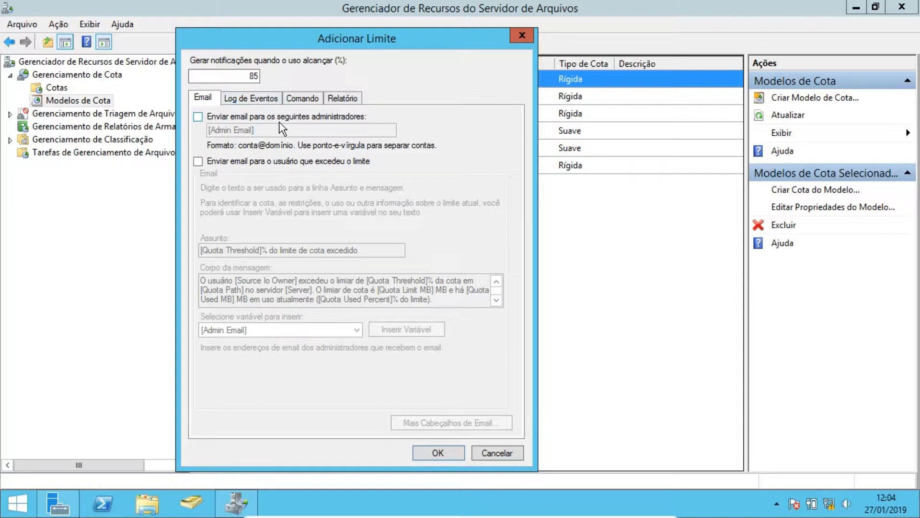
- Review the email, event log and command options of the threshold dialog, then close it and the template properties
click(197, 120)
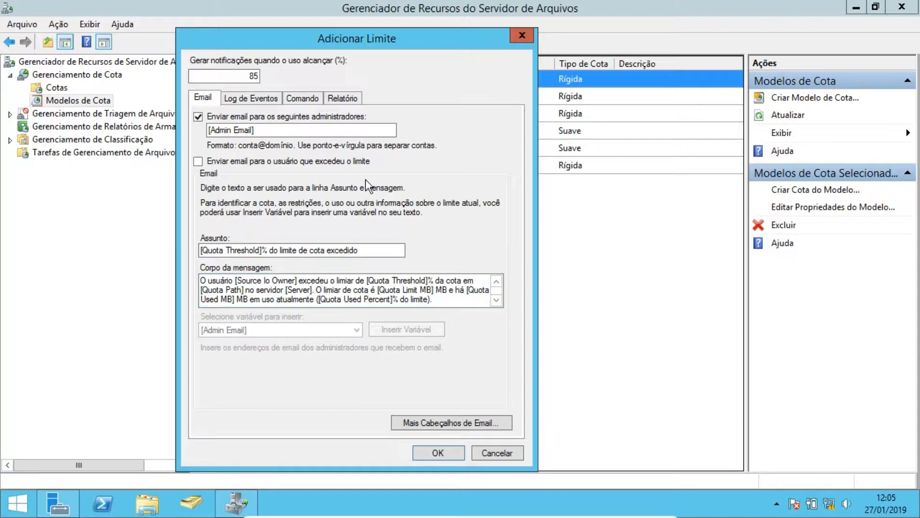
click(244, 99)
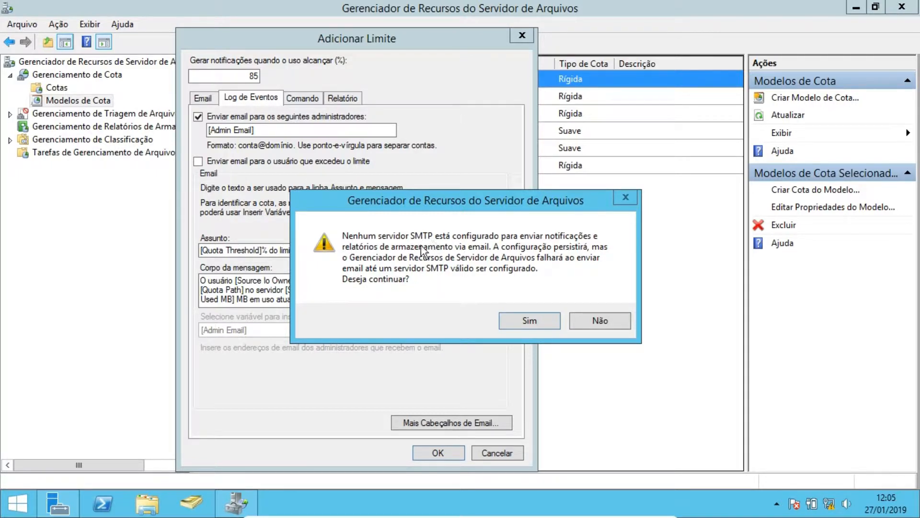
click(554, 324)
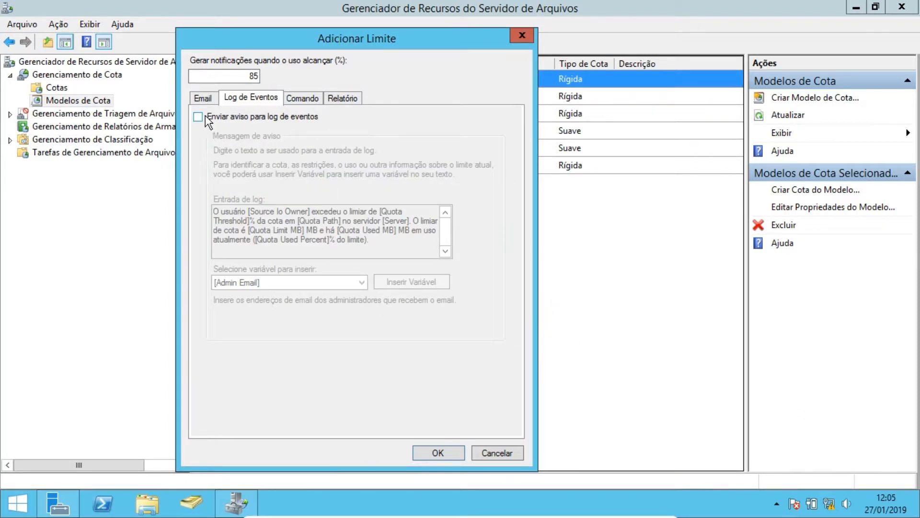
click(303, 98)
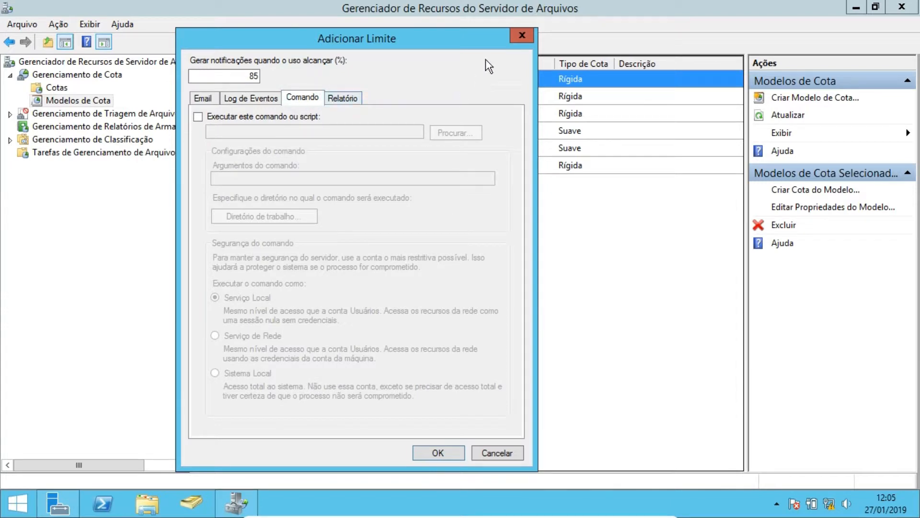
click(530, 37)
click(524, 39)
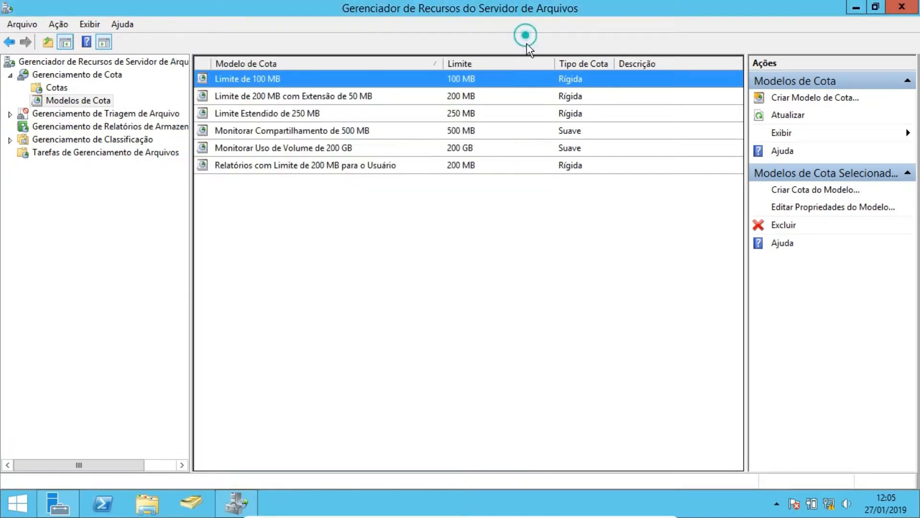
- Open the properties of the Limite Estendido de 250 MB quota template to review them, then close it
click(271, 113)
double_click(270, 112)
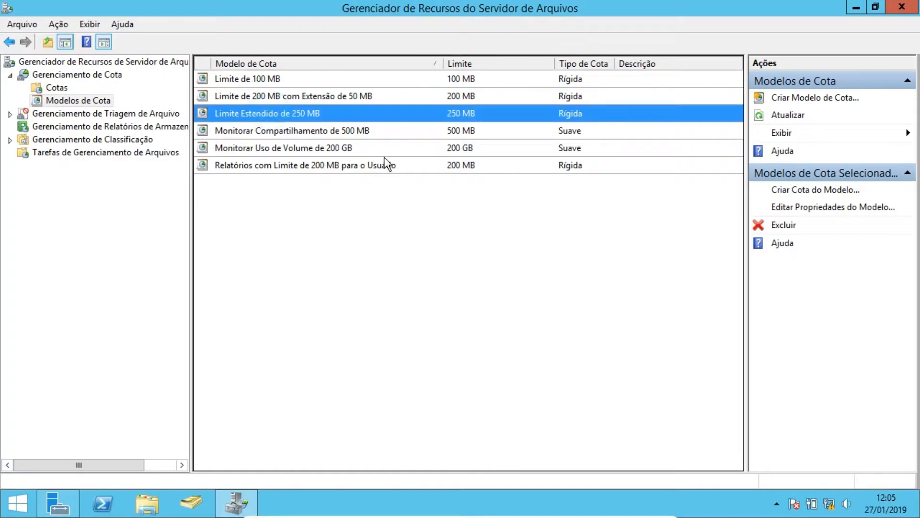
drag(276, 88, 447, 46)
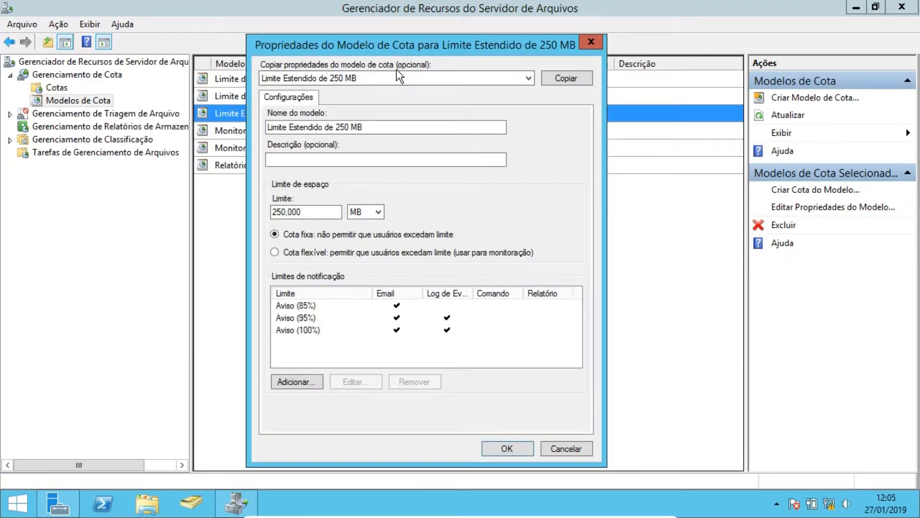
click(593, 42)
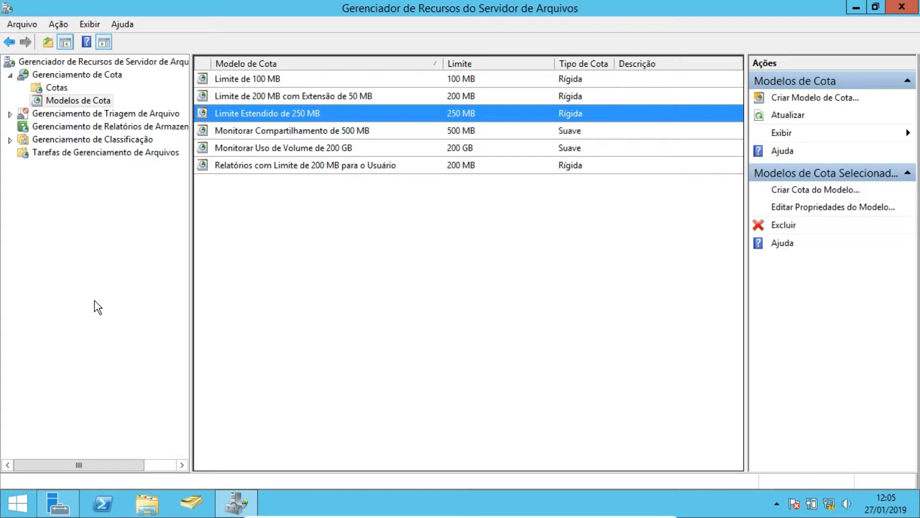
- Create a new quota template named Limite de 10 GB with a space limit of 10 GB
right_click(335, 240)
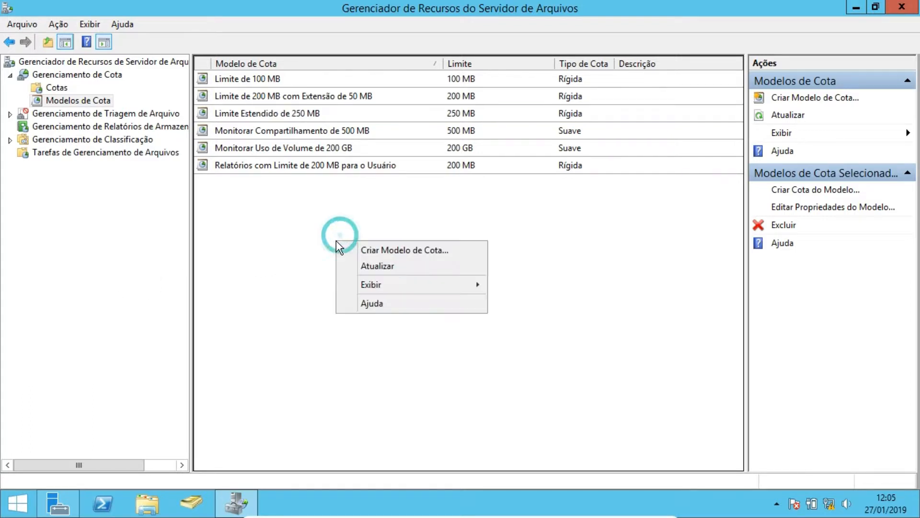
click(363, 248)
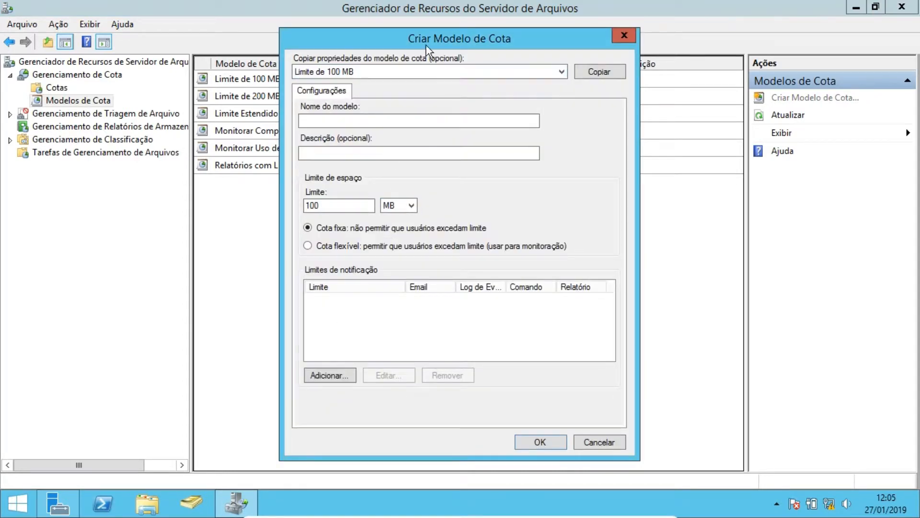
drag(407, 42, 293, 233)
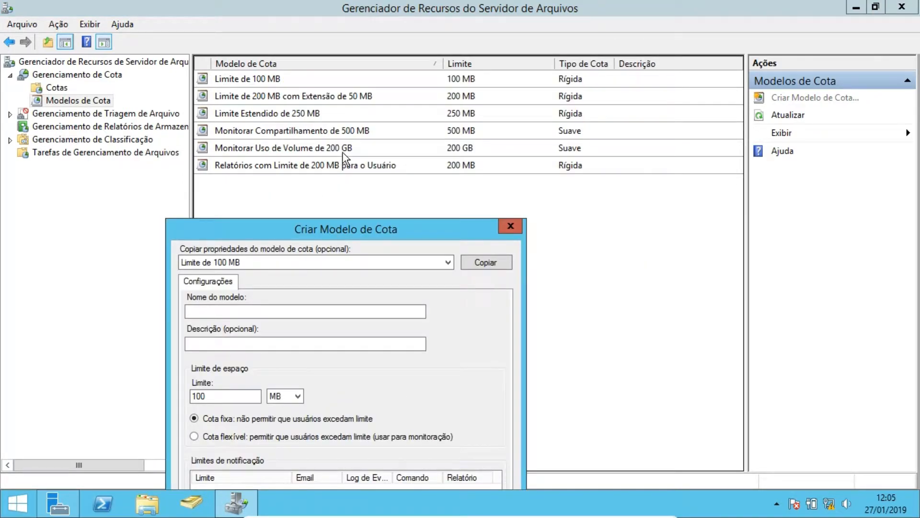
drag(402, 235, 518, 128)
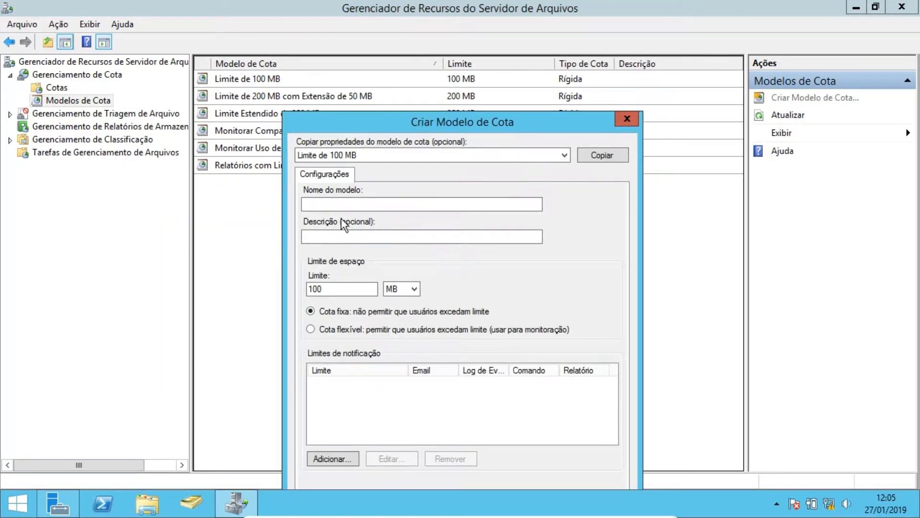
click(343, 204)
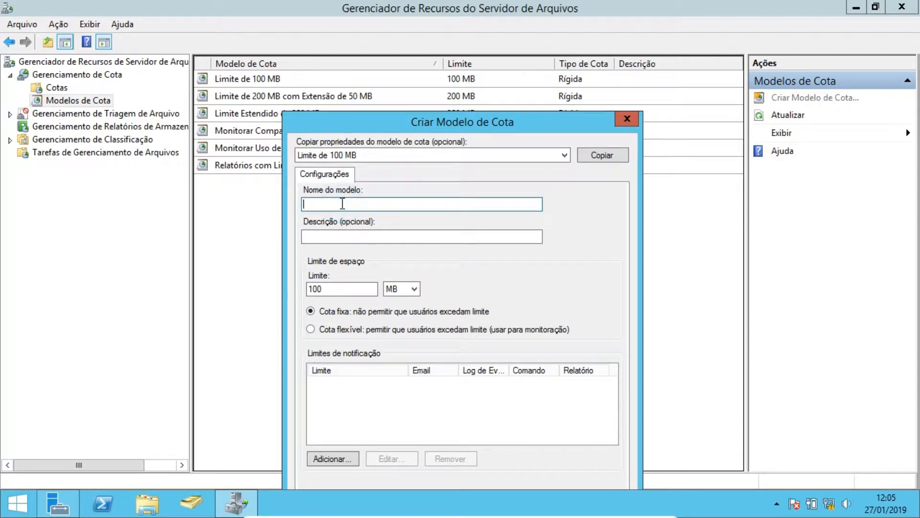
text(Limite de 10 GB)
click(337, 286)
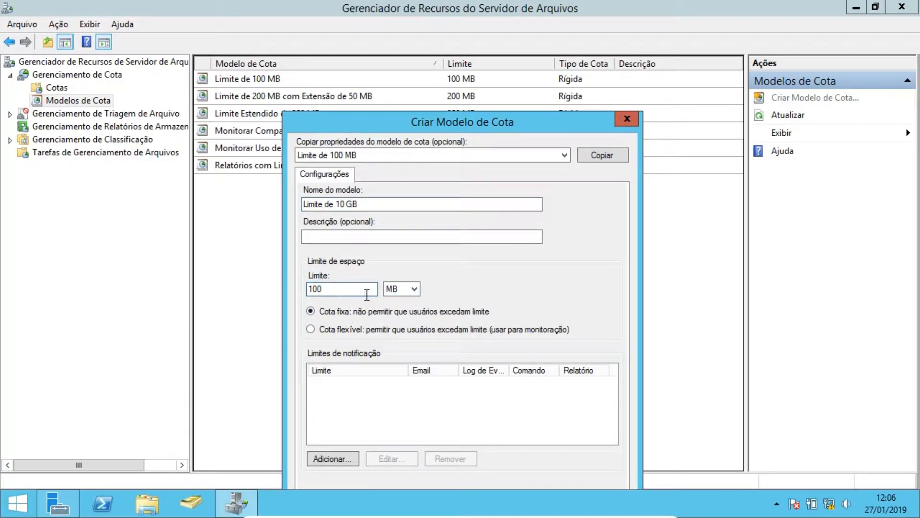
key(BackSpace)
click(407, 288)
click(400, 320)
- Add an 85% notification threshold emailing administrators and logging an event warning, then save the template
click(332, 459)
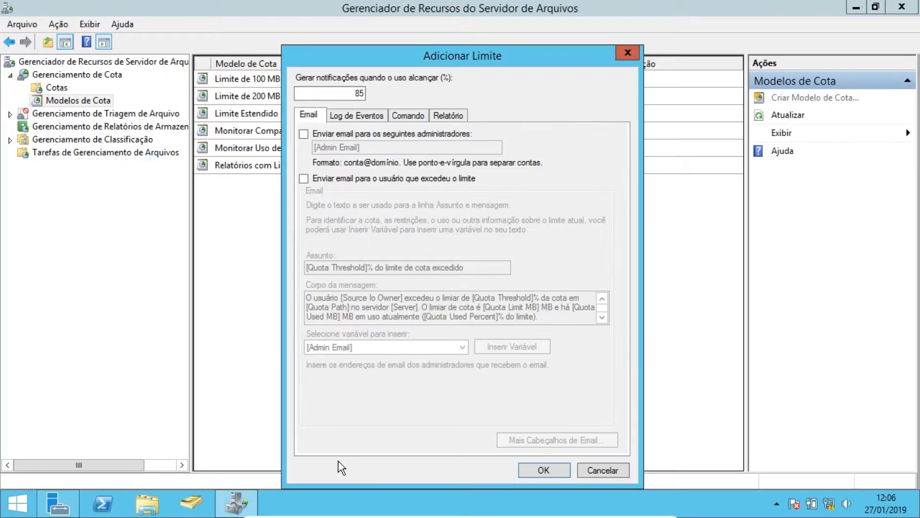
click(305, 134)
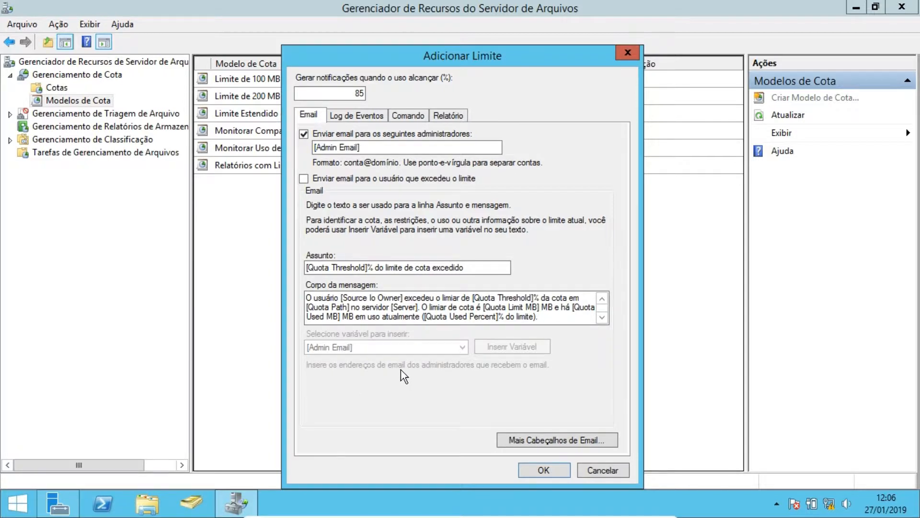
click(368, 113)
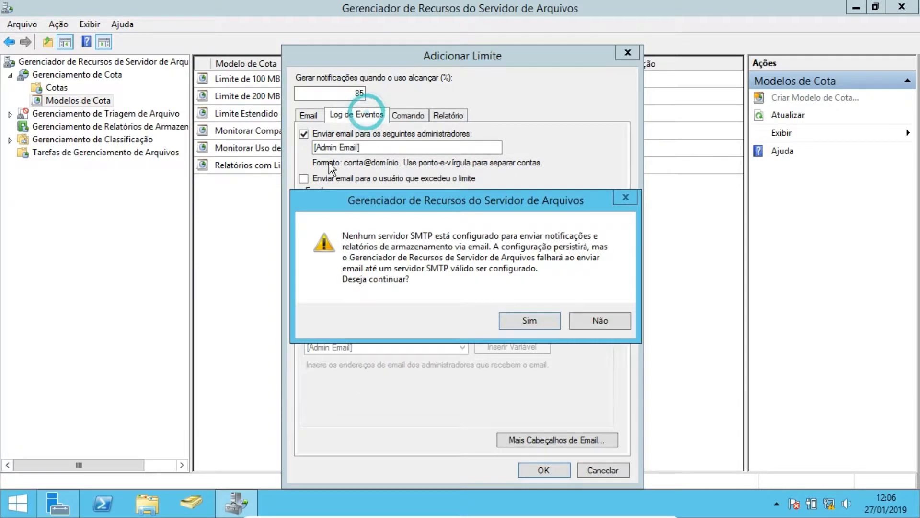
click(535, 323)
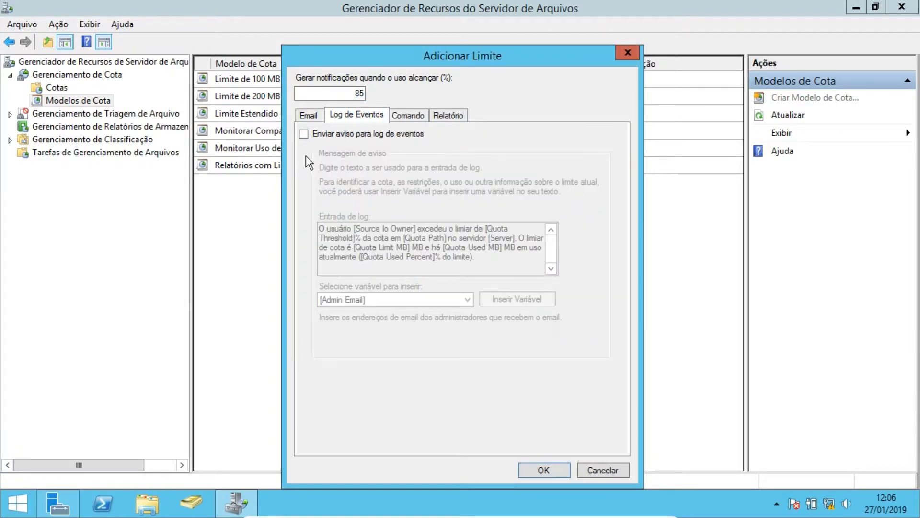
click(304, 134)
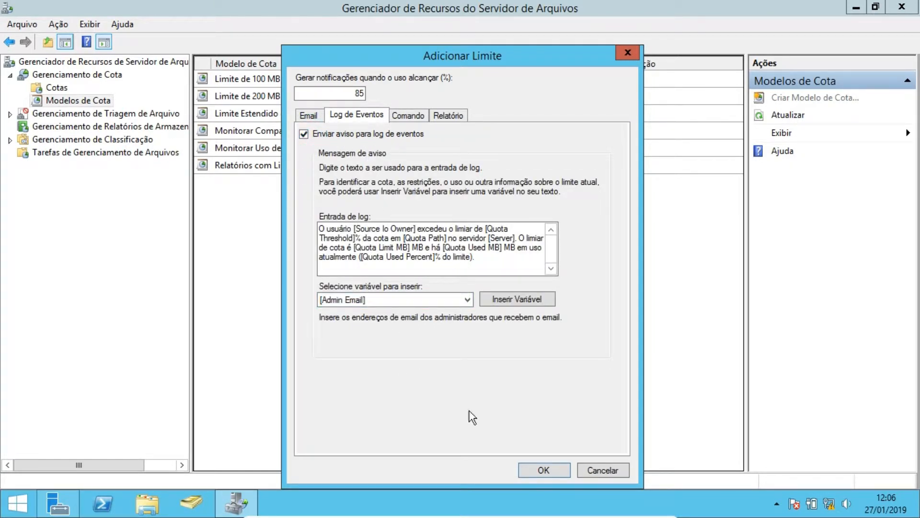
click(536, 471)
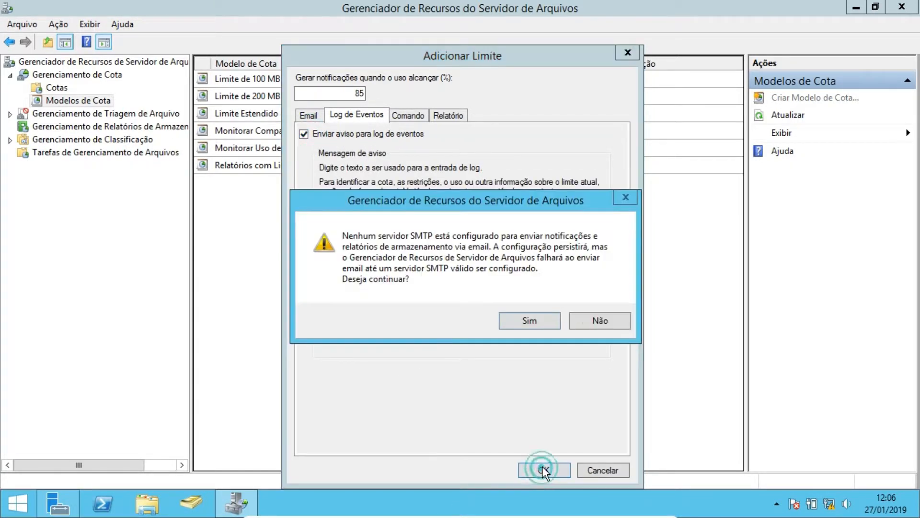
click(529, 320)
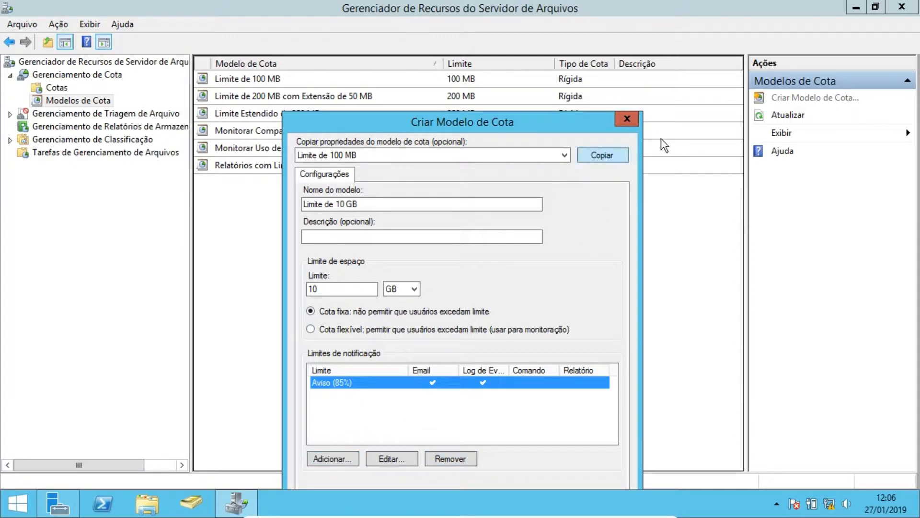
drag(556, 122, 568, 12)
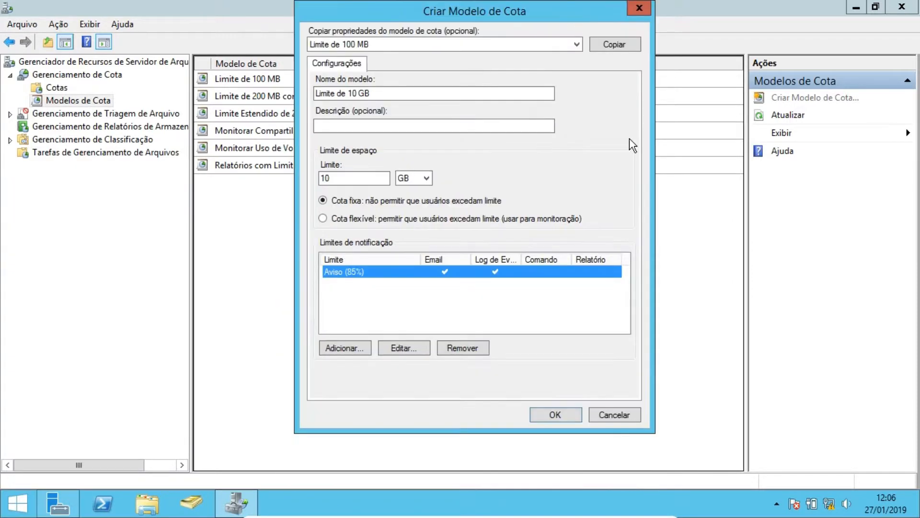
click(564, 412)
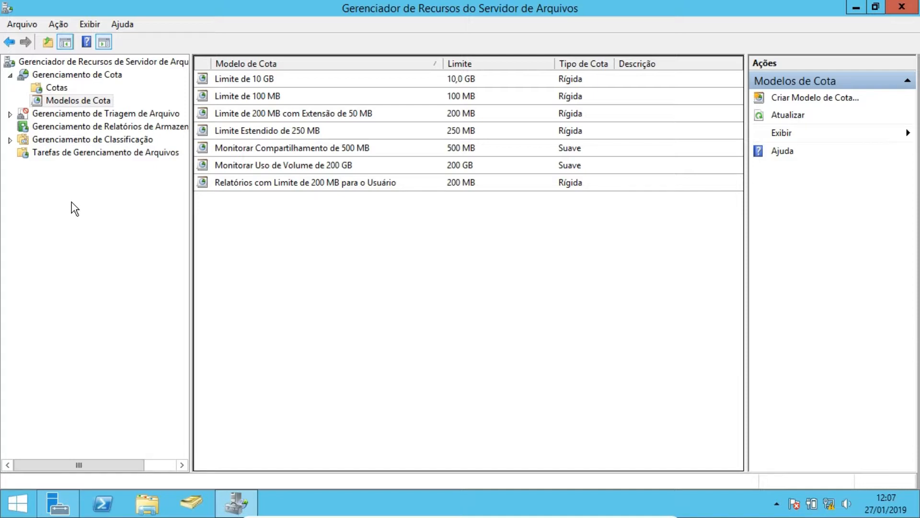
- Start creating a new quota with the quota path set to the C:\Arquivos folder
click(52, 88)
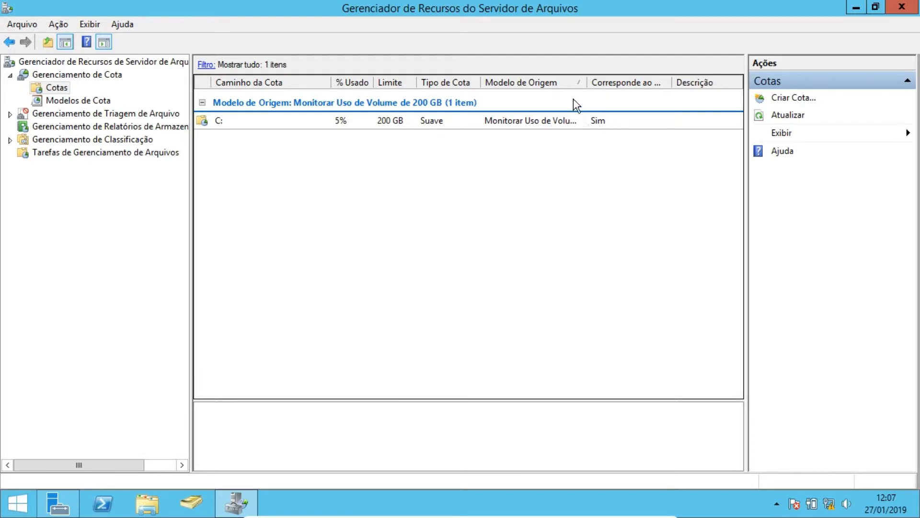
drag(586, 82, 618, 82)
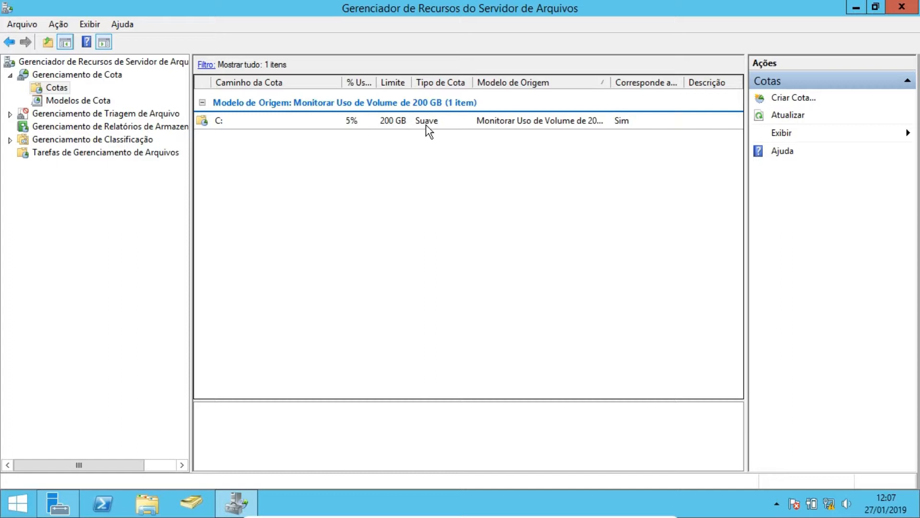
right_click(227, 174)
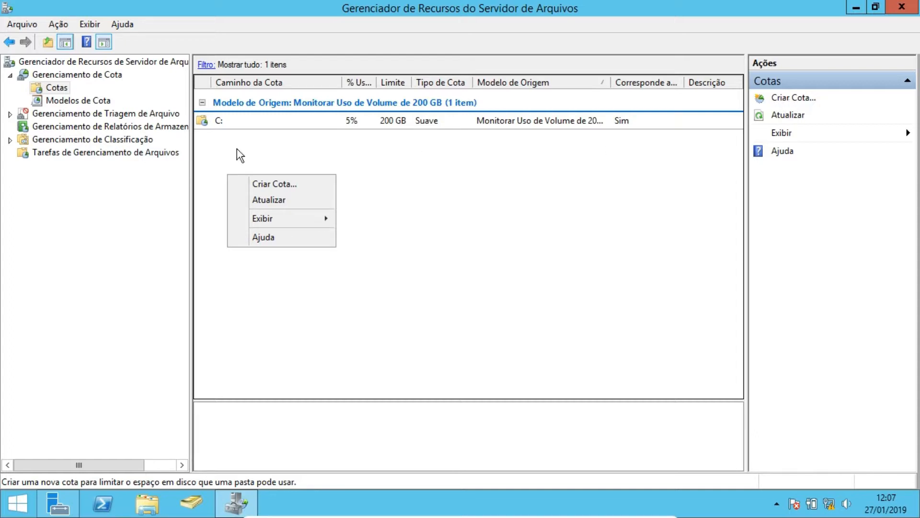
right_click(53, 88)
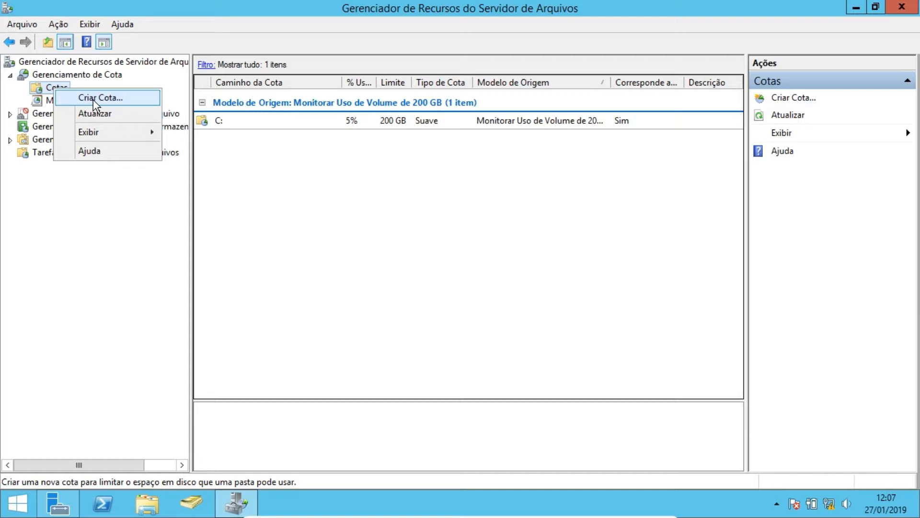
click(93, 99)
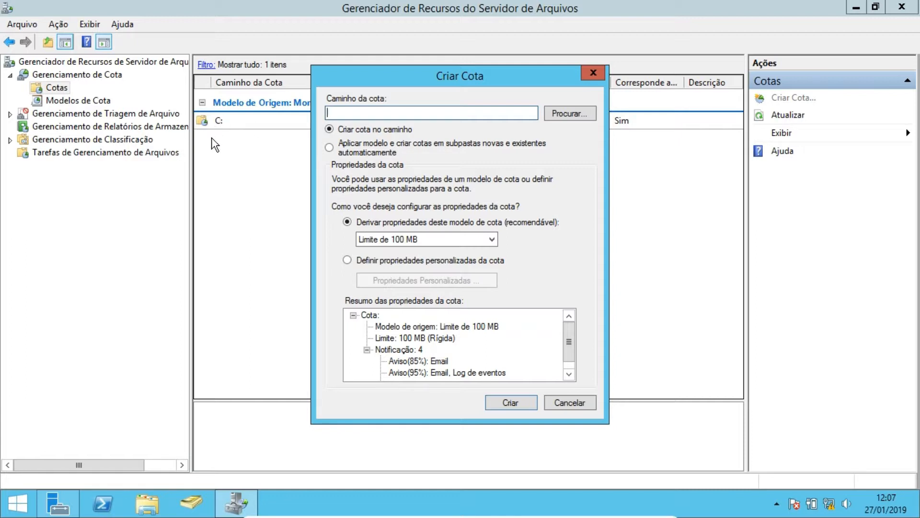
click(562, 113)
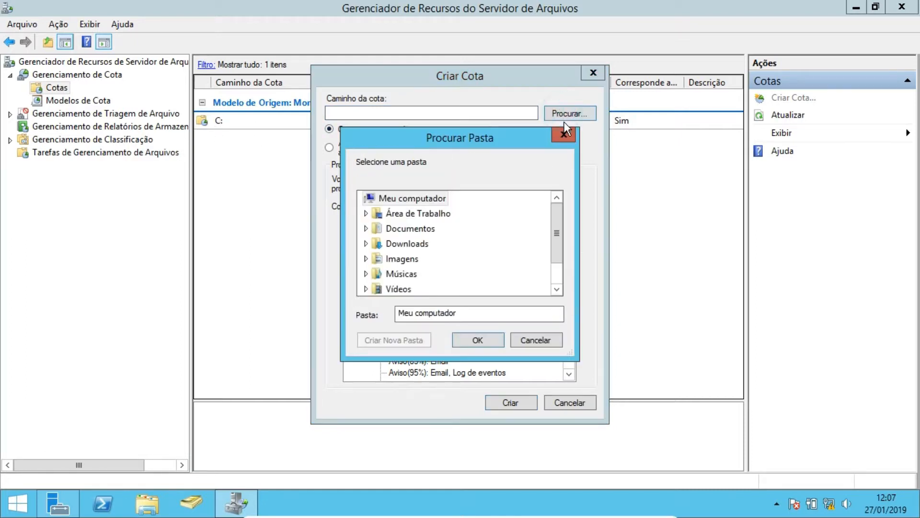
drag(553, 217, 556, 264)
click(366, 273)
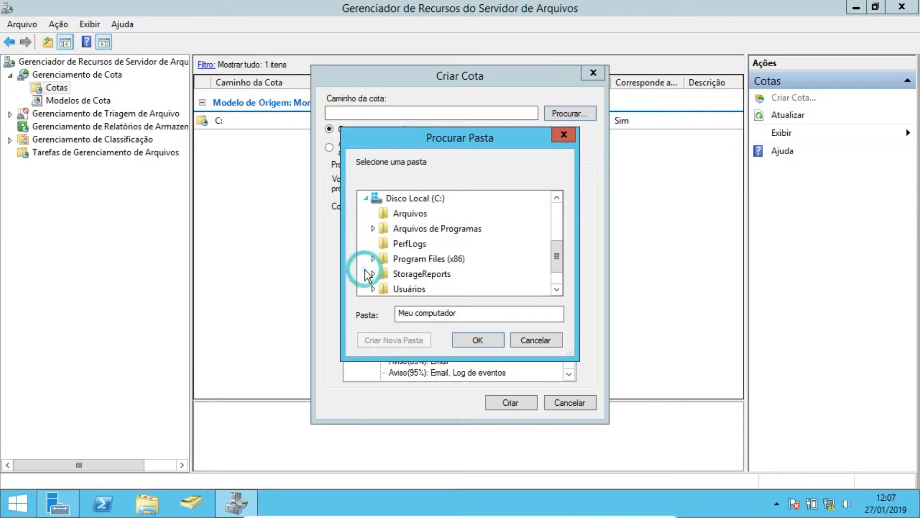
click(407, 216)
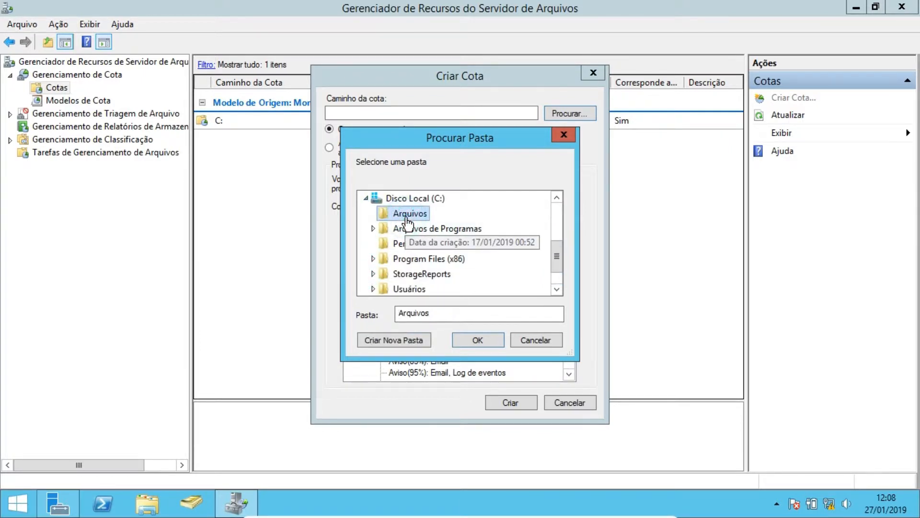
click(478, 338)
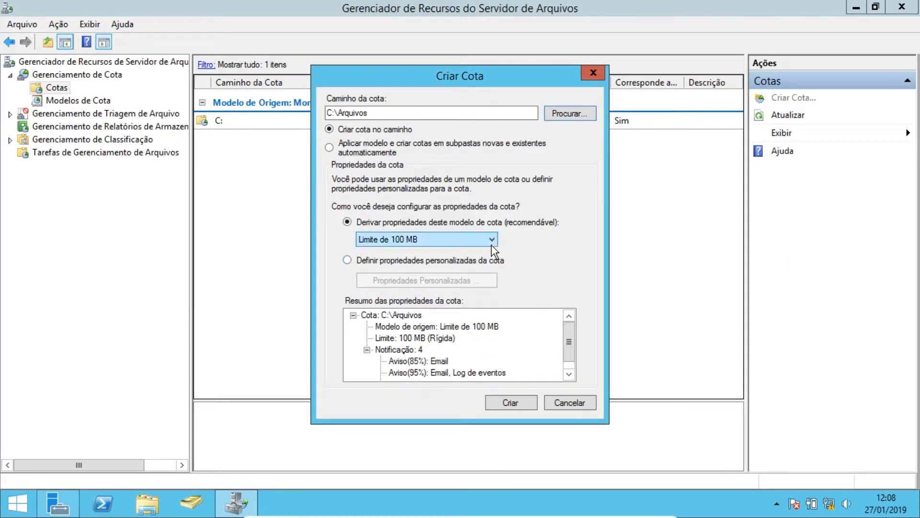
- Create the quota on C:\Arquivos derived from the Limite de 100 MB template, reviewing its summary first
click(449, 239)
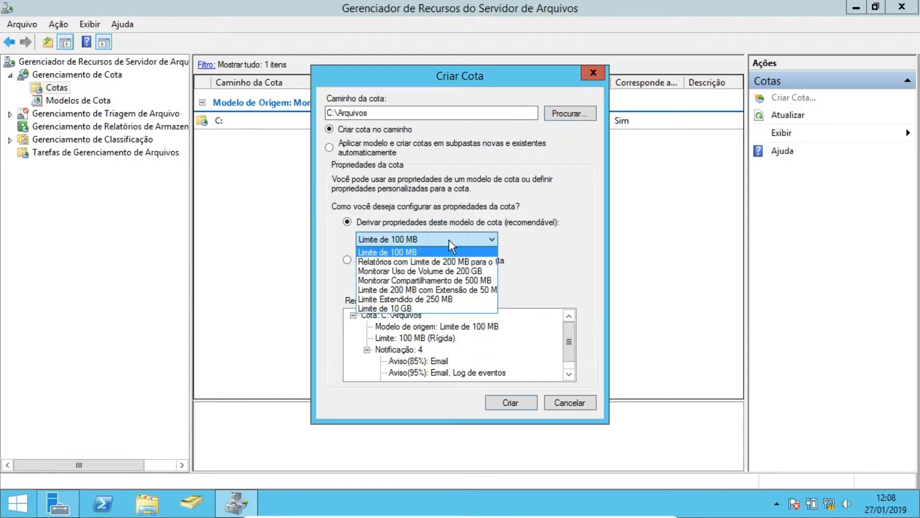
click(382, 257)
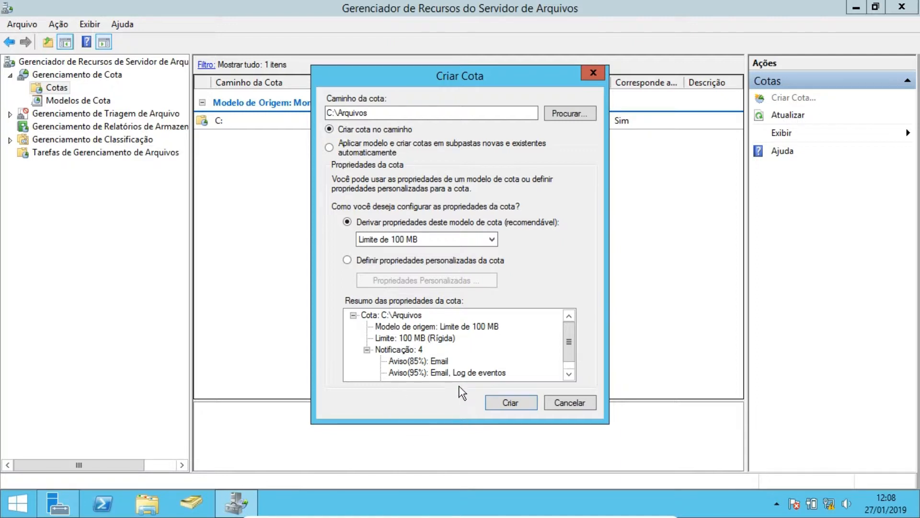
click(569, 373)
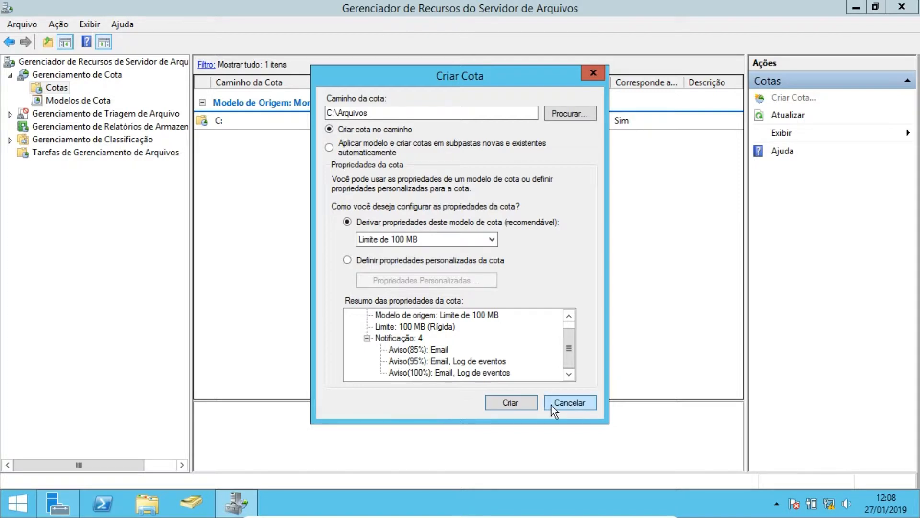
click(516, 406)
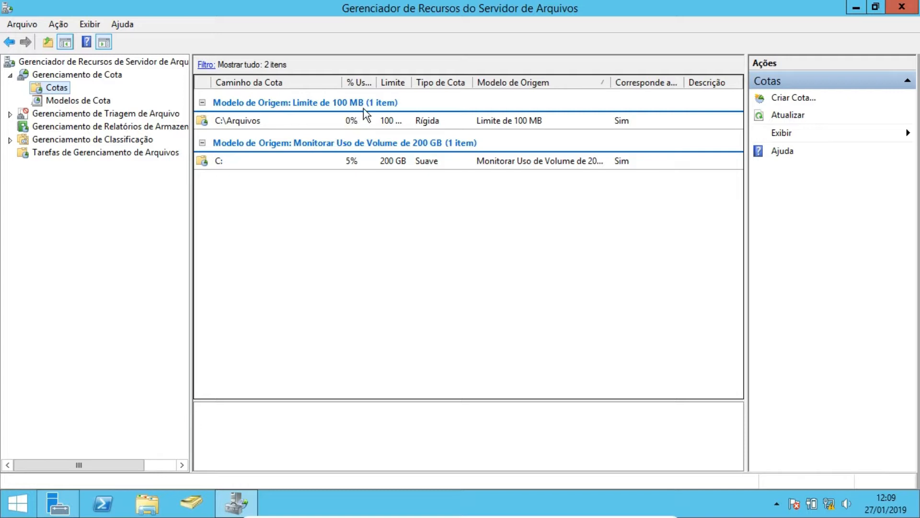
drag(343, 81, 369, 81)
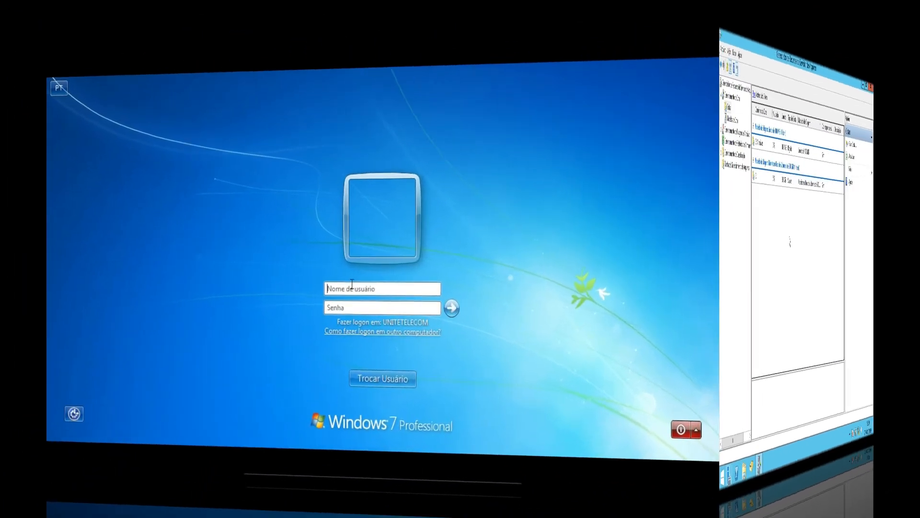
- Log on to the Windows 7 client with the domain user's name and password
click(353, 285)
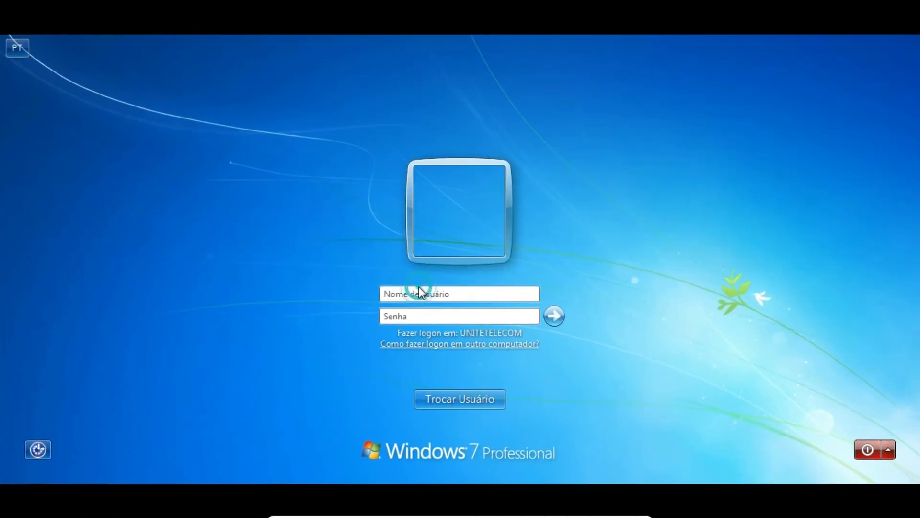
text(joao.abramowicz)
click(426, 316)
text(••)
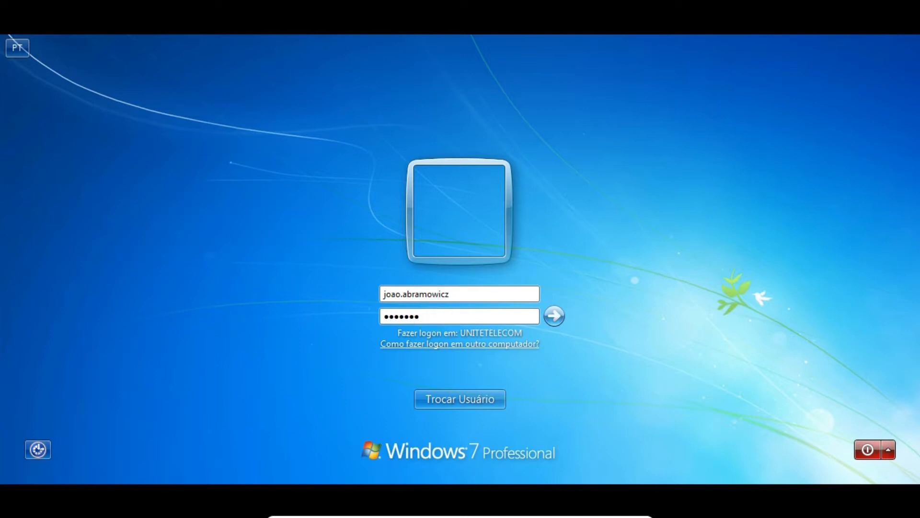
click(553, 315)
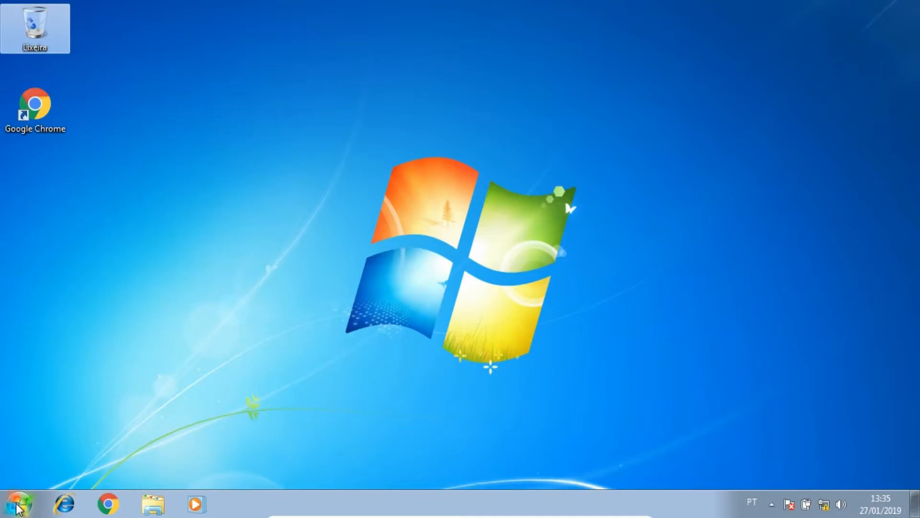
- Open the Arquivos share on \\srv-dc from the Start menu search
click(18, 504)
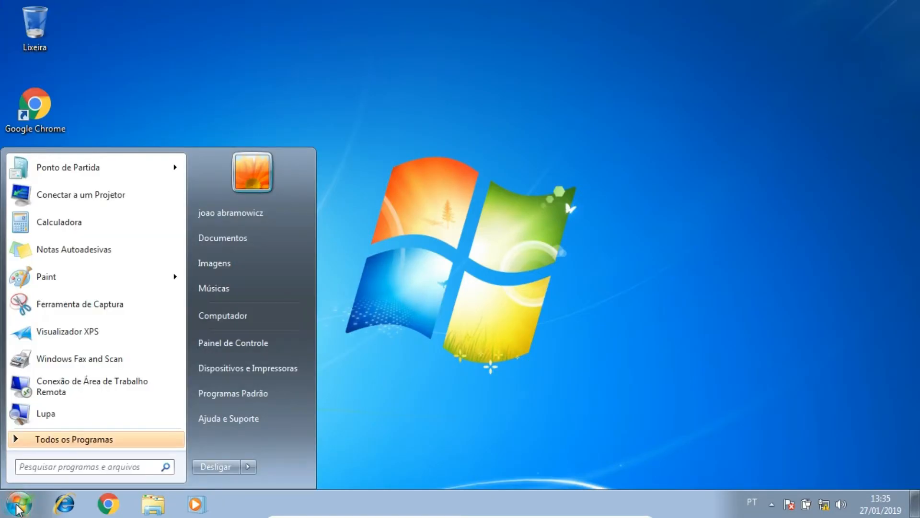
text(\srv-dc)
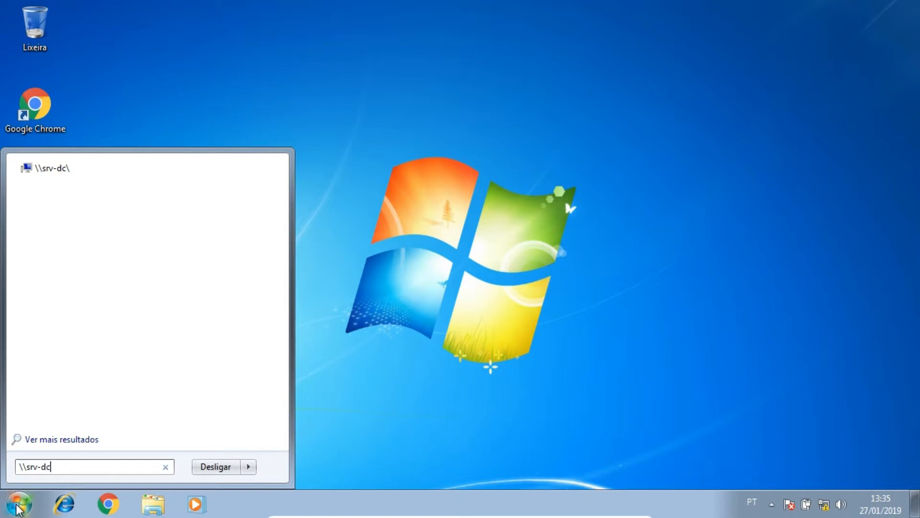
key(Return)
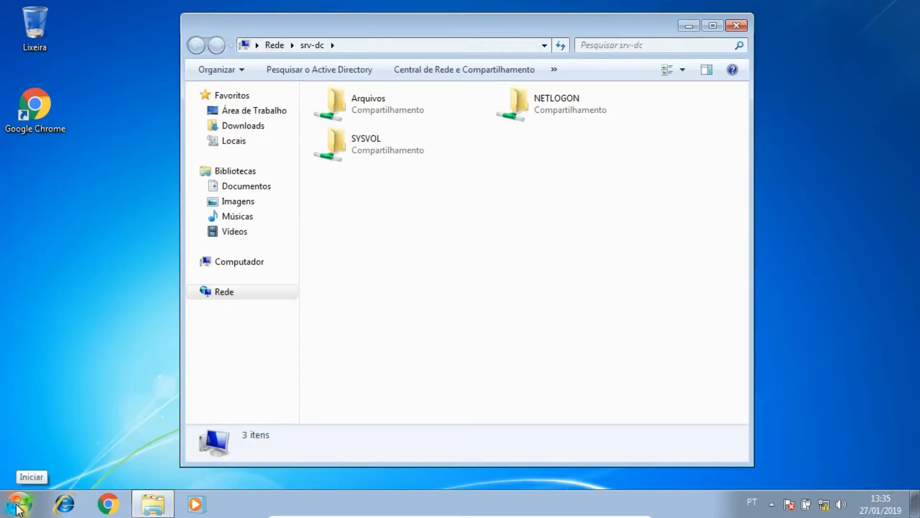
double_click(369, 111)
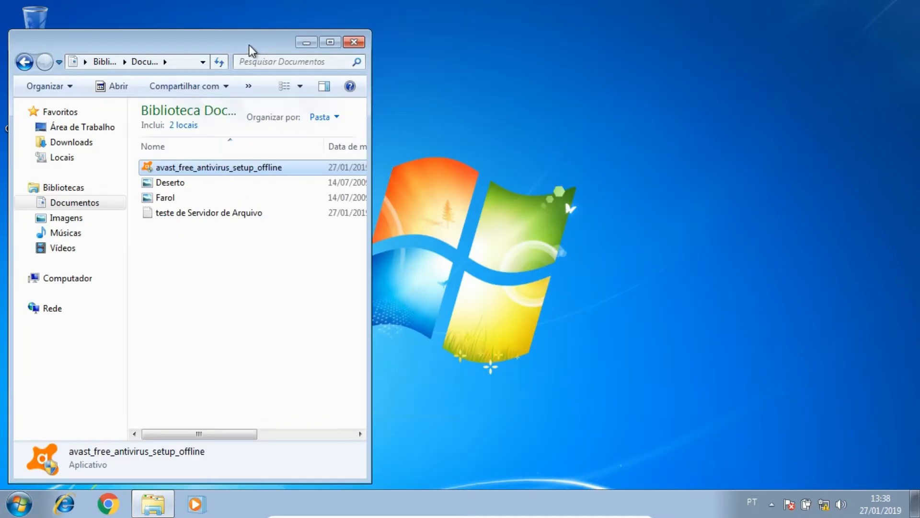
- Open the Documents library in an Explorer window on the right side of the screen
drag(249, 48, 572, 48)
drag(657, 44, 792, 28)
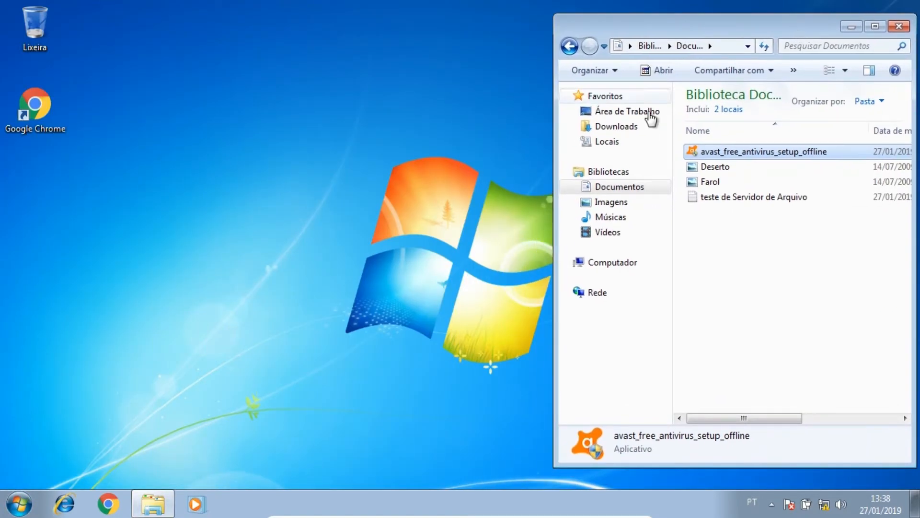
click(614, 188)
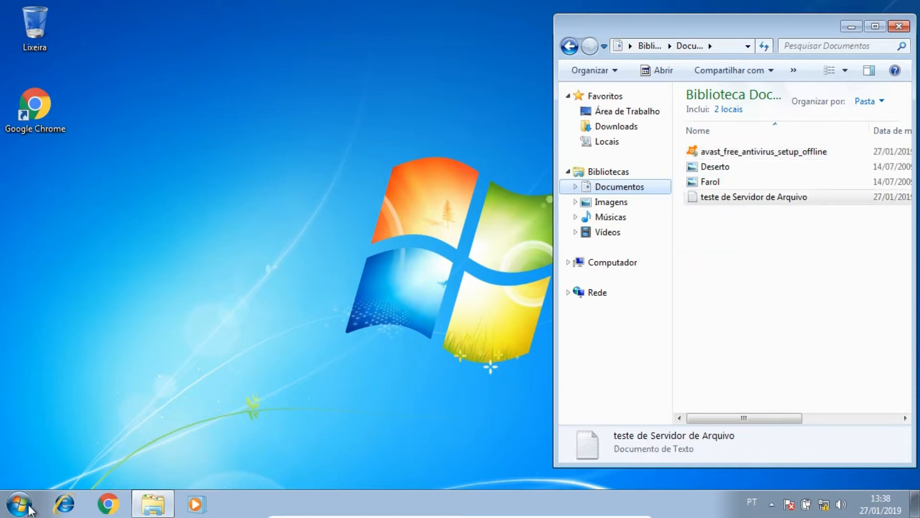
- Open the Arquivos share on \\srv-dc again in a second window alongside the Documents library
click(19, 504)
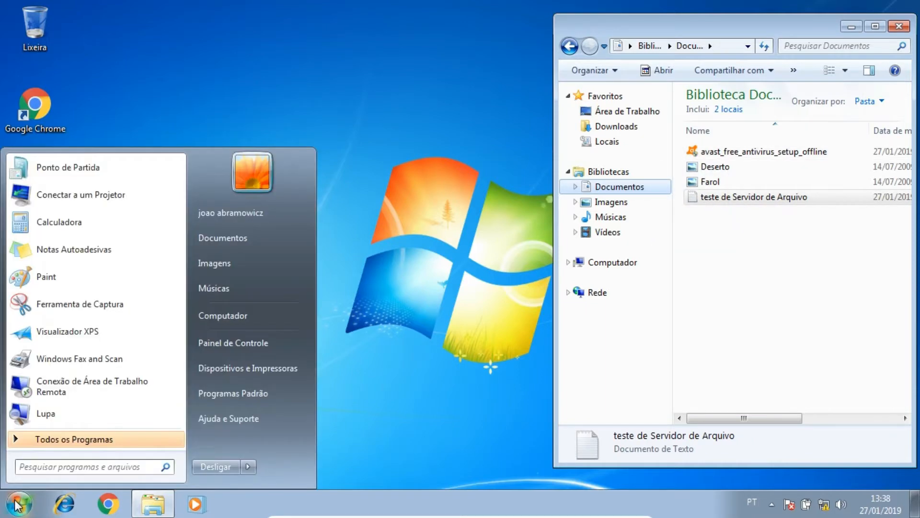
click(54, 465)
text(\\)
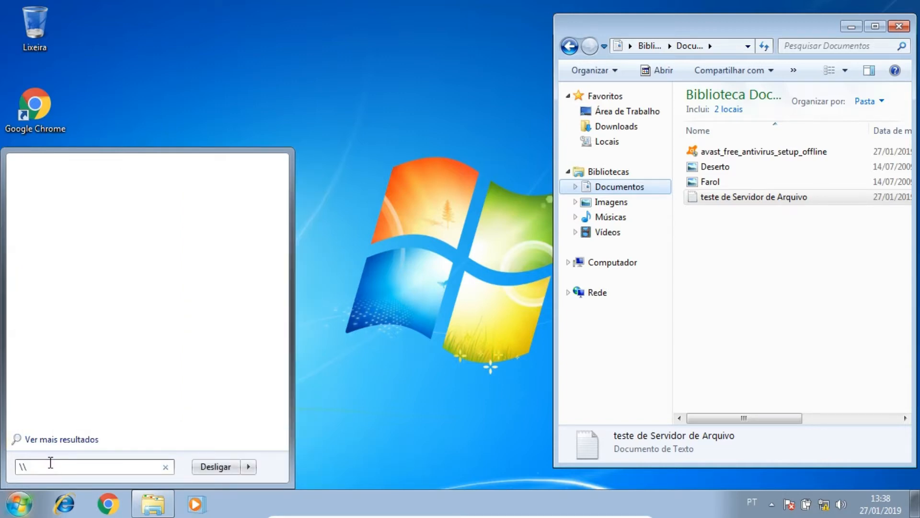
text(srv)
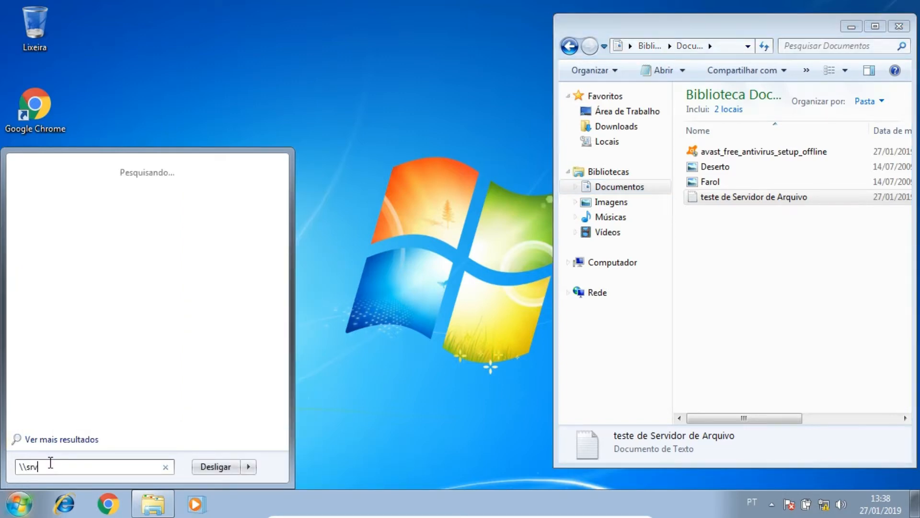
text(-dc)
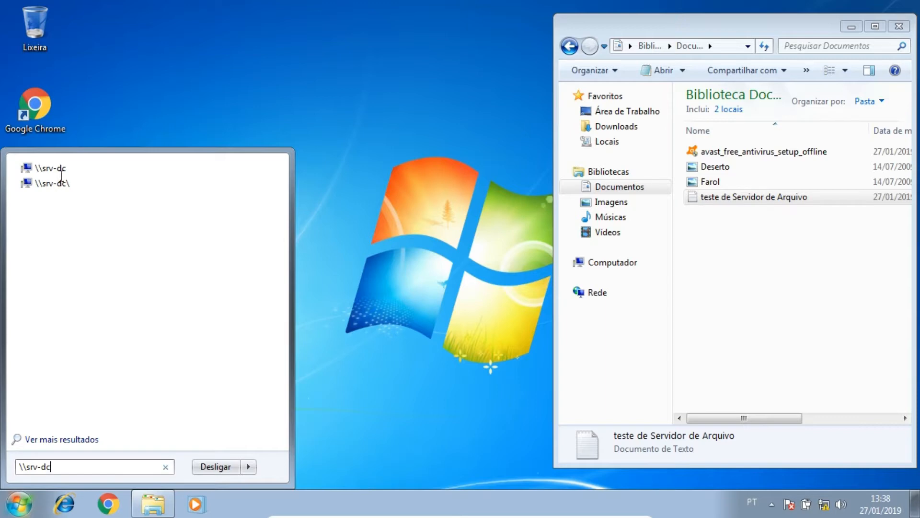
click(42, 187)
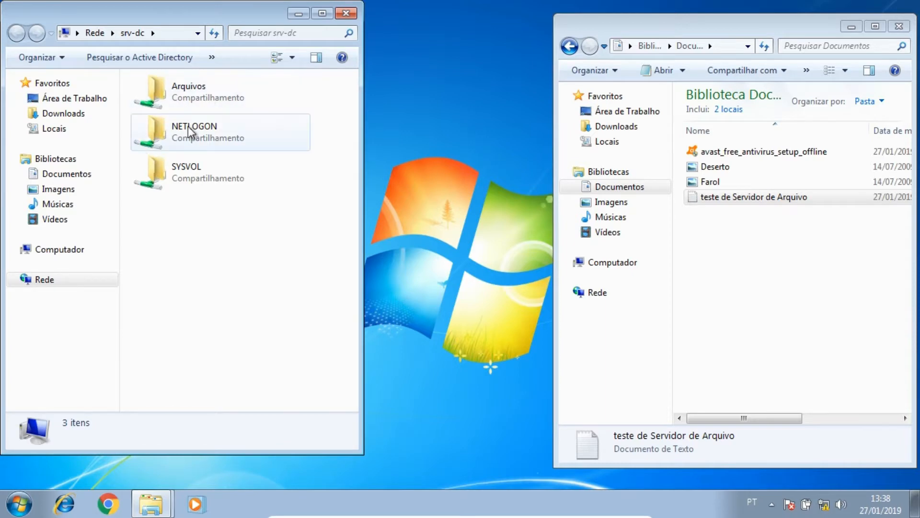
double_click(179, 101)
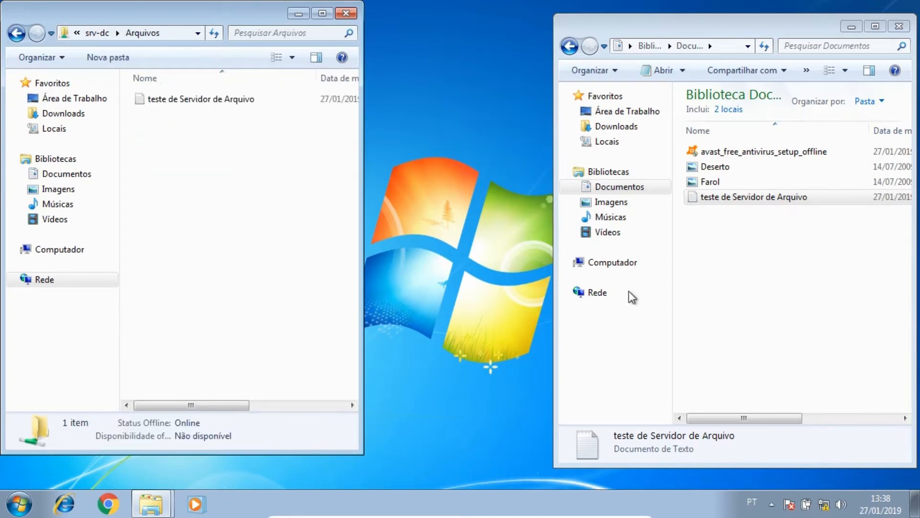
- Try to copy the Deserto image into the Arquivos share, then cancel the dialog
drag(717, 167, 262, 183)
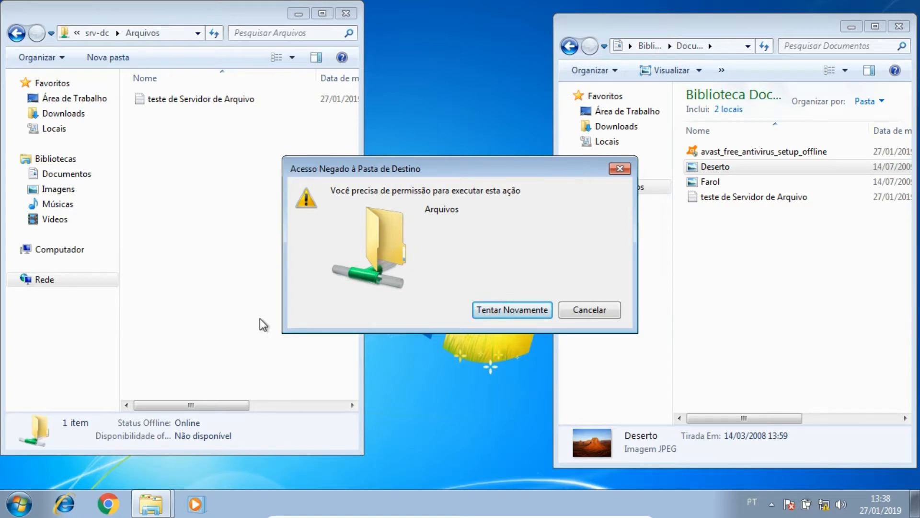
click(610, 312)
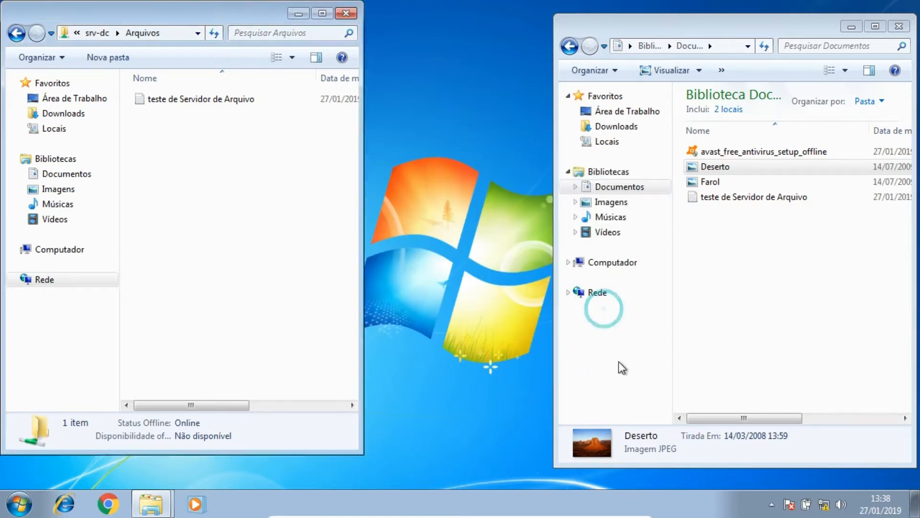
- Permanently delete the teste de Servidor de Arquivo file from the share and copy it again from Documents
click(772, 201)
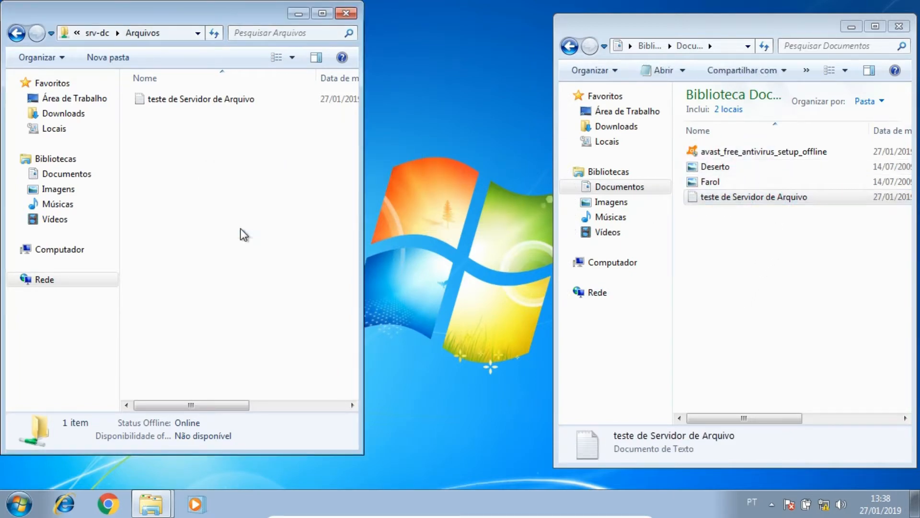
key(ctrl+v)
click(396, 203)
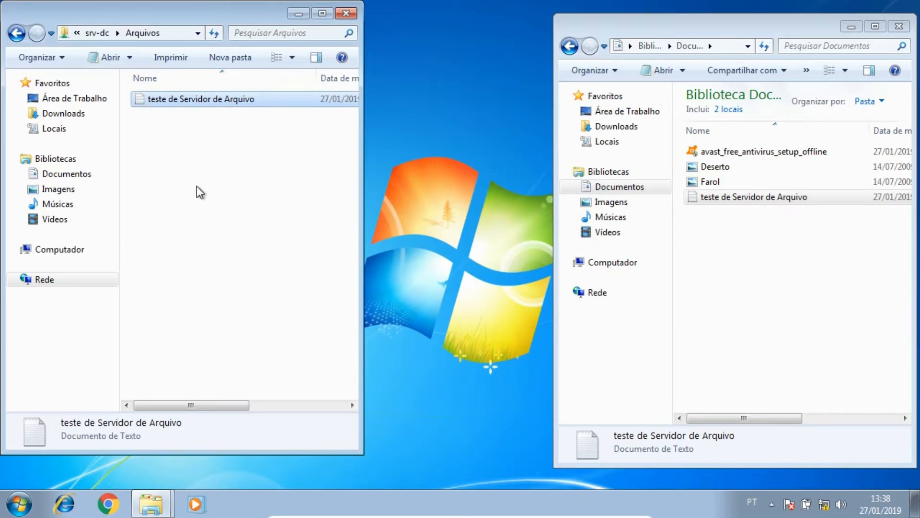
key(shift+Delete)
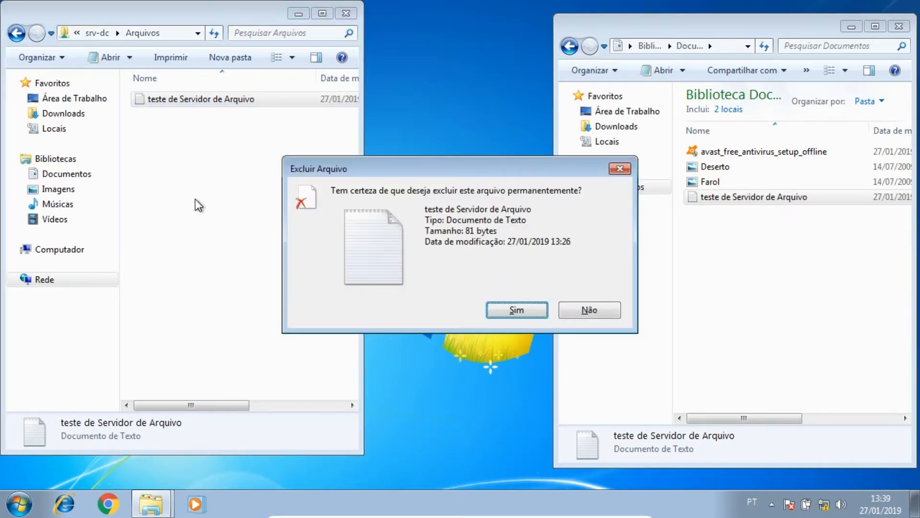
click(524, 309)
drag(759, 204, 240, 199)
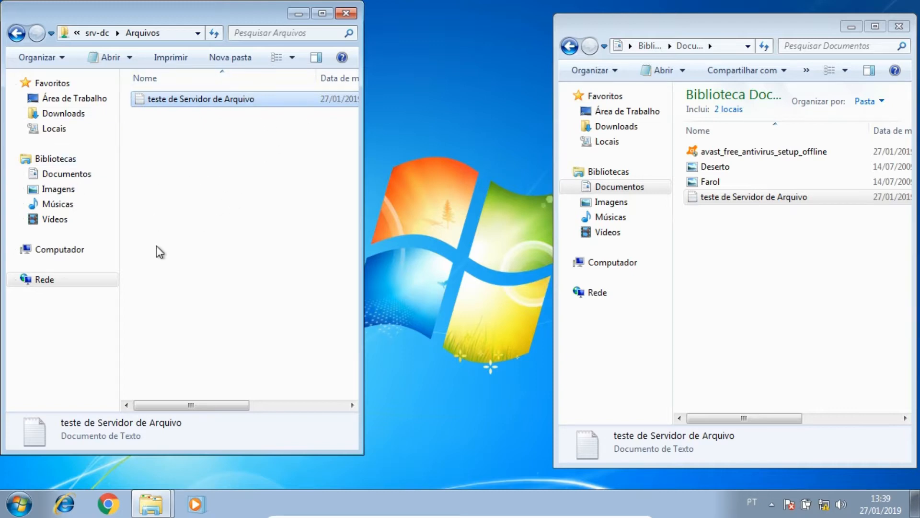
- Try to copy the avast_free_antivirus_setup_offline installer into the Arquivos share, then close the dialog
drag(735, 24, 602, 24)
drag(777, 179, 910, 177)
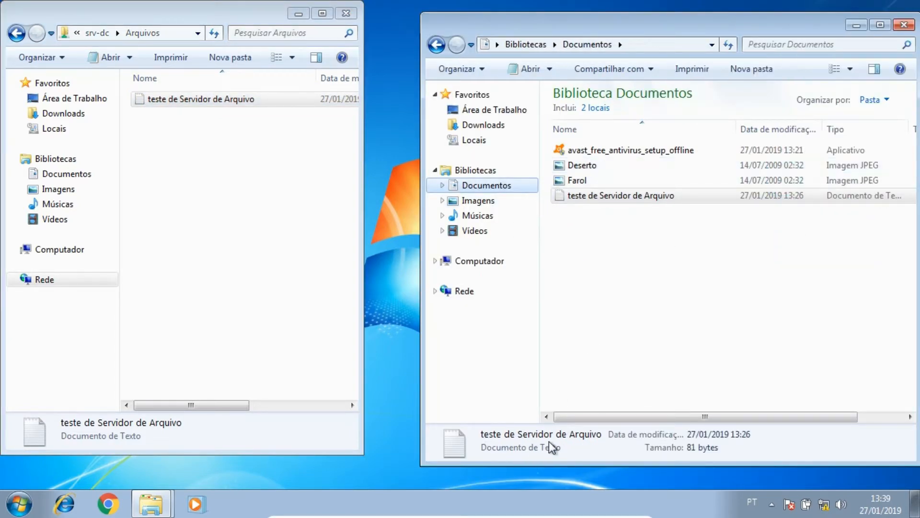
drag(578, 420, 653, 415)
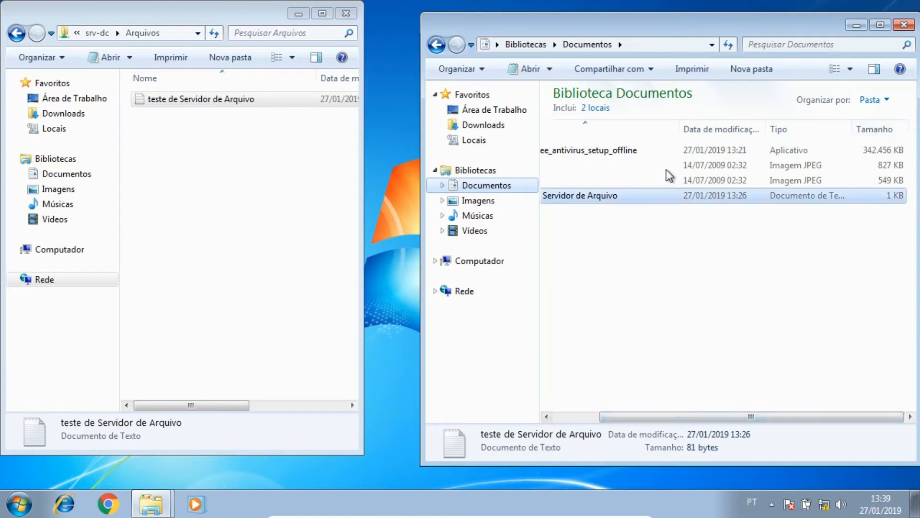
drag(575, 157, 204, 224)
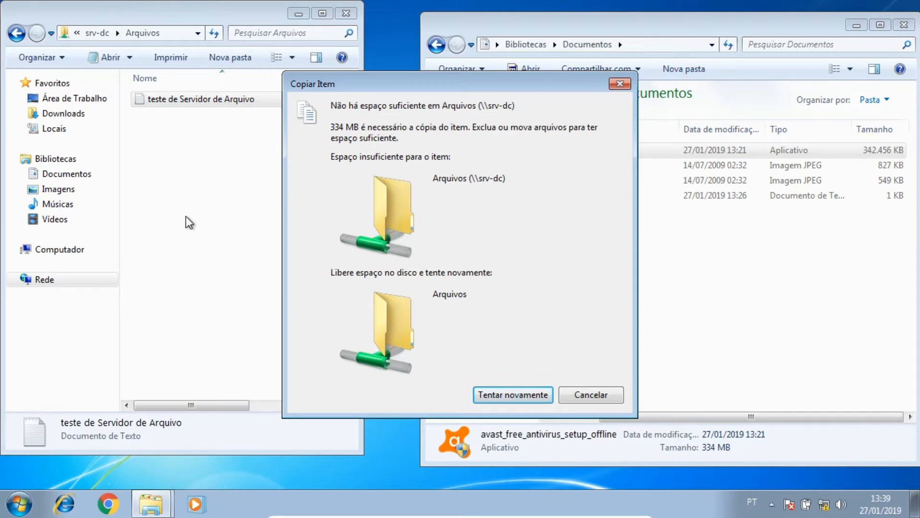
click(619, 84)
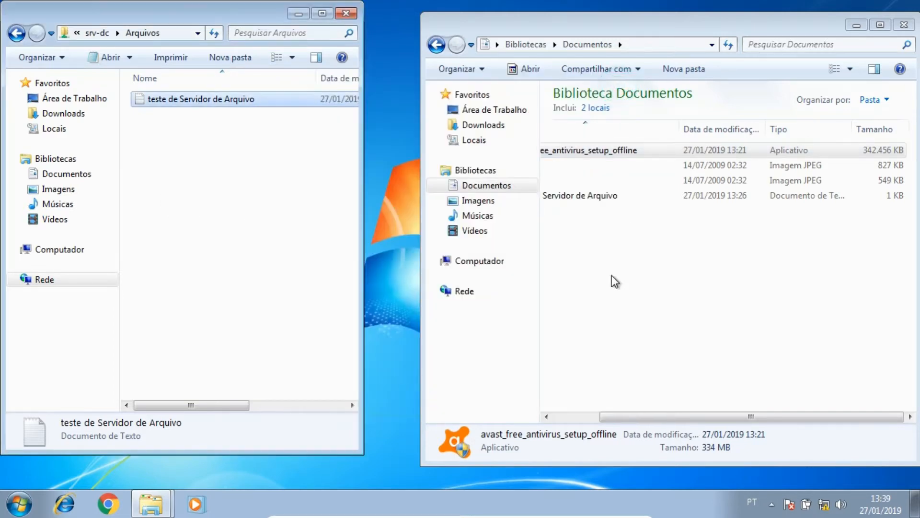
- Copy the avast_free_antivirus_setup installer from Downloads into the Arquivos share and close the Downloads window
click(673, 423)
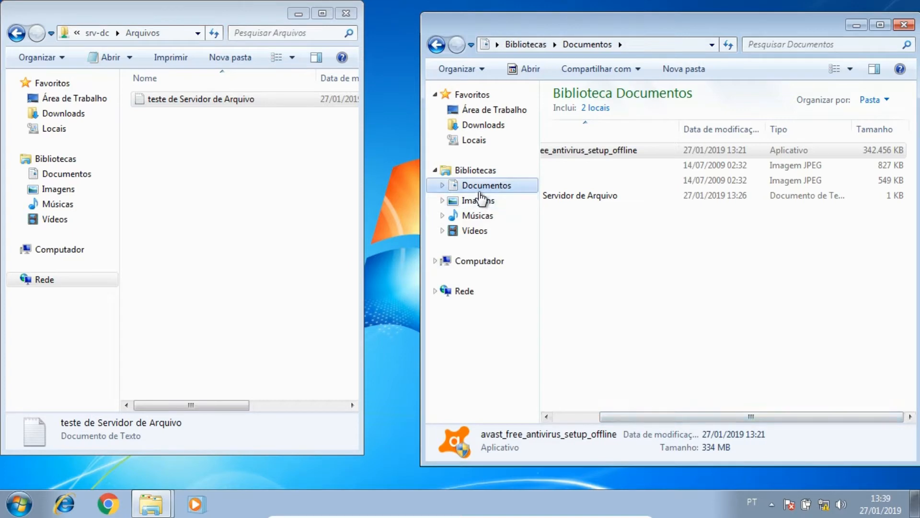
click(484, 126)
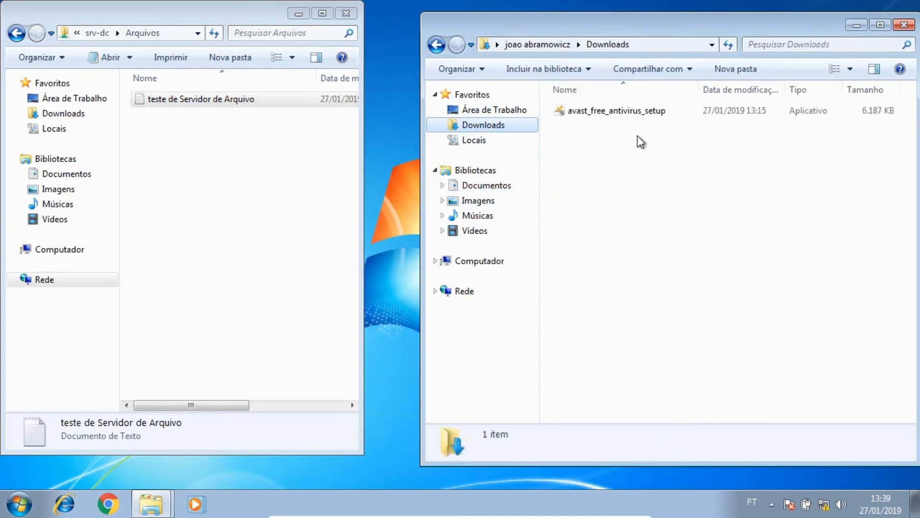
drag(643, 111, 369, 143)
drag(314, 157, 313, 159)
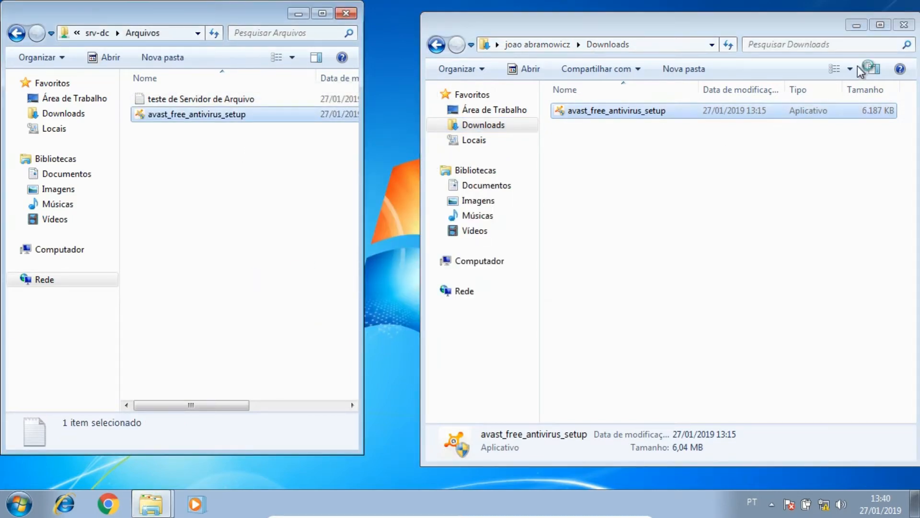
click(904, 24)
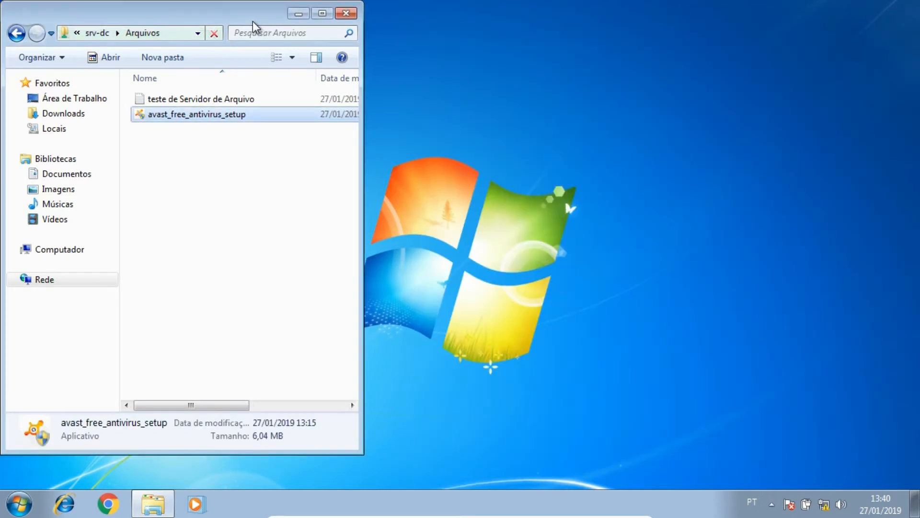
drag(249, 15, 363, 15)
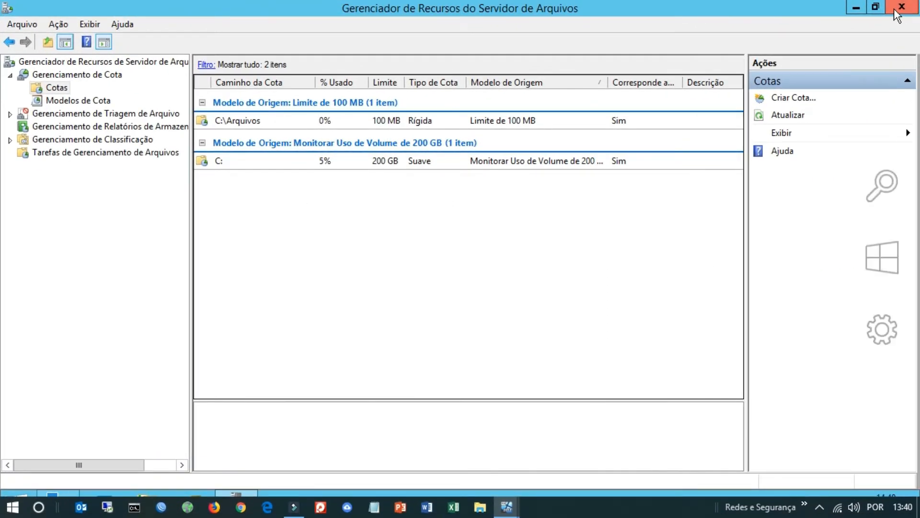
- Close the file server resource manager and Server Manager, then open C:\Arquivos to review the files stored there
click(901, 8)
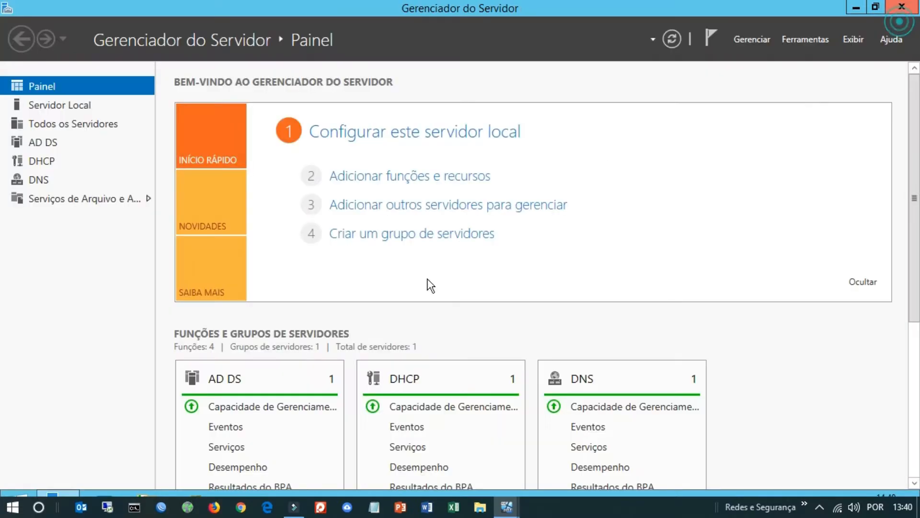
click(912, 8)
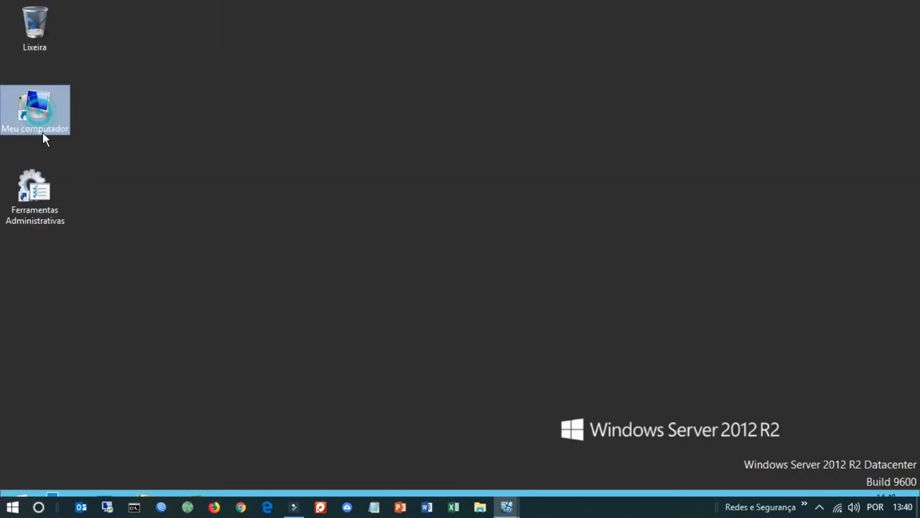
double_click(49, 118)
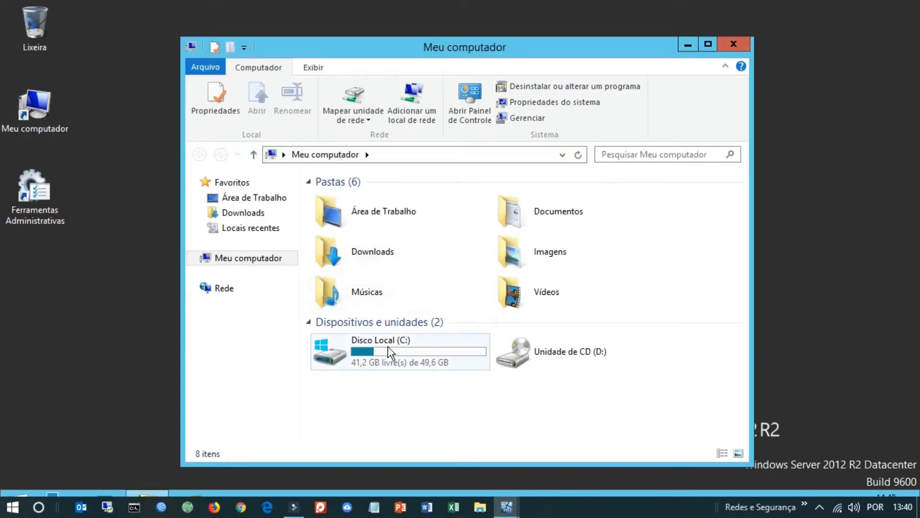
double_click(422, 349)
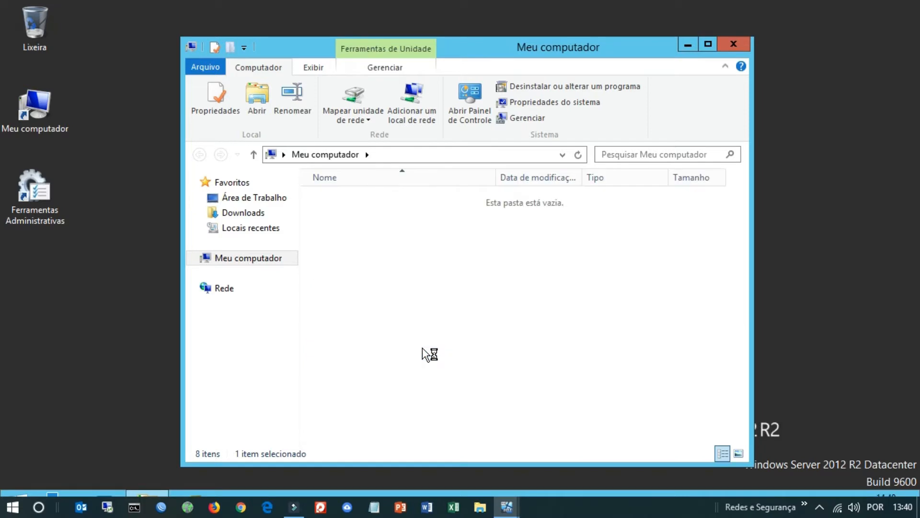
double_click(341, 197)
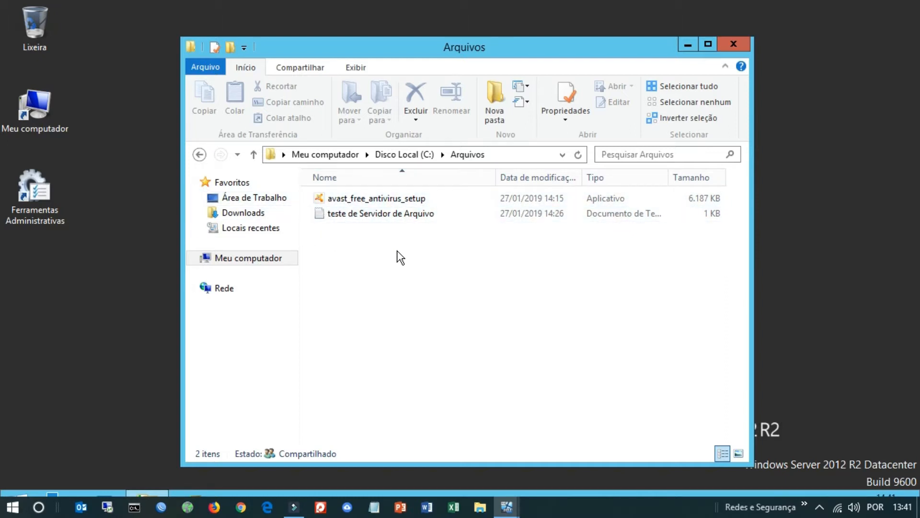
double_click(421, 216)
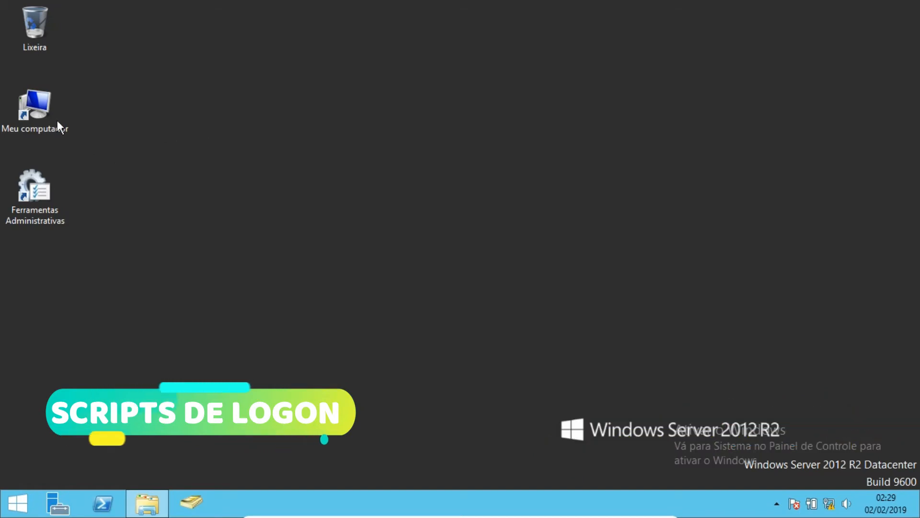
- Open the folder C:\Windows\SYSVOL\sysvol\UNITETELECOM.LOCAL\scripts in a maximized explorer window
double_click(40, 105)
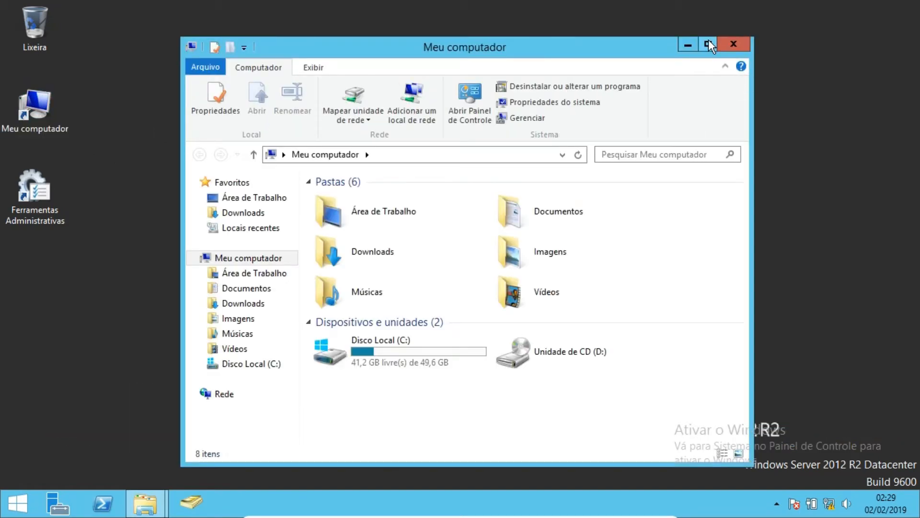
click(708, 40)
click(204, 270)
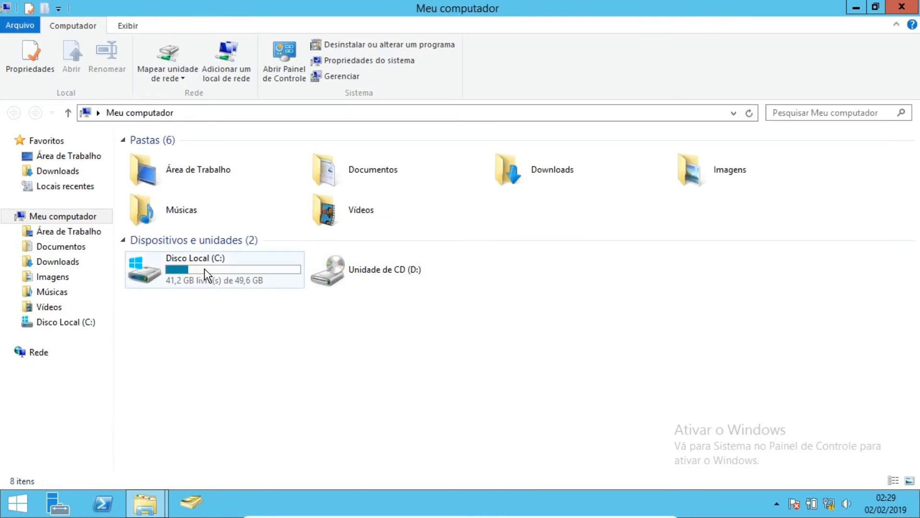
double_click(204, 268)
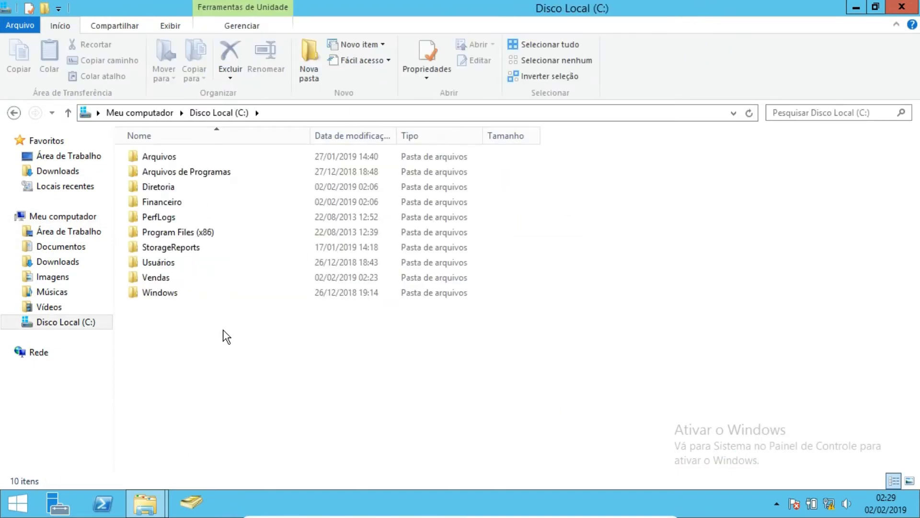
double_click(162, 293)
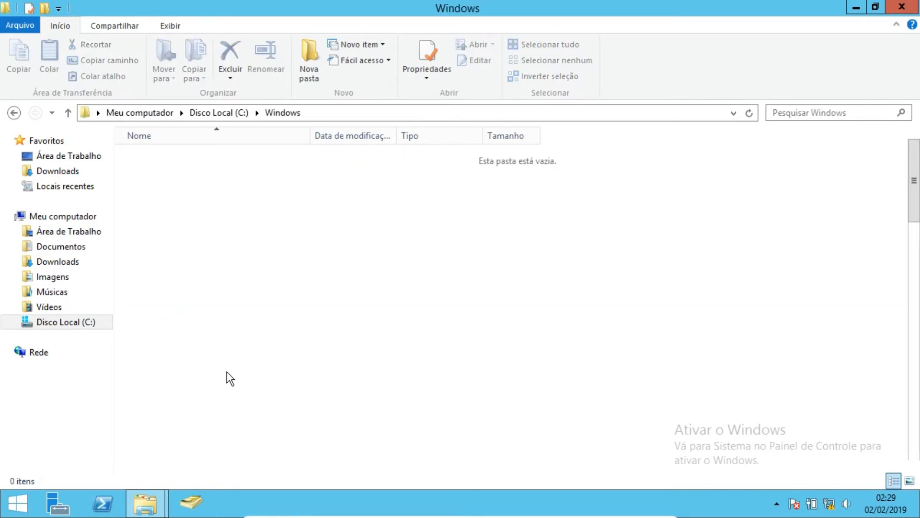
scroll(226, 372, down, 7)
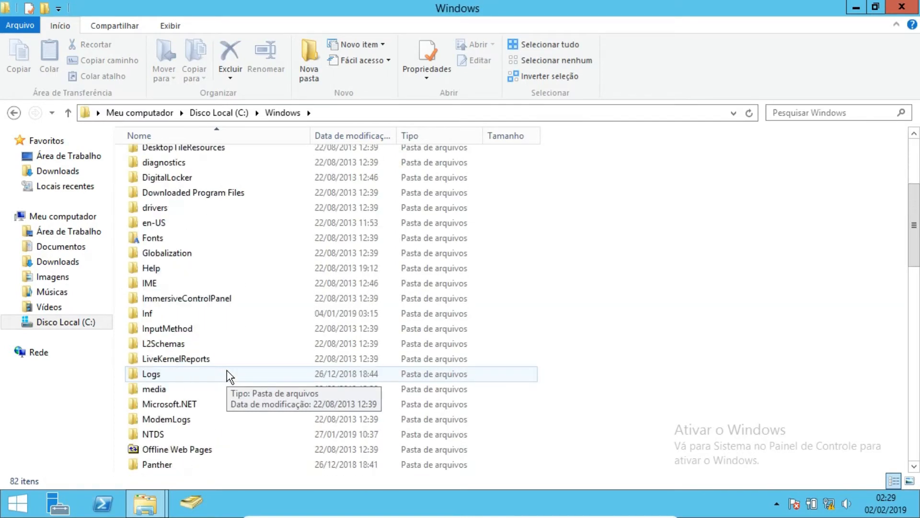
scroll(226, 372, down, 3)
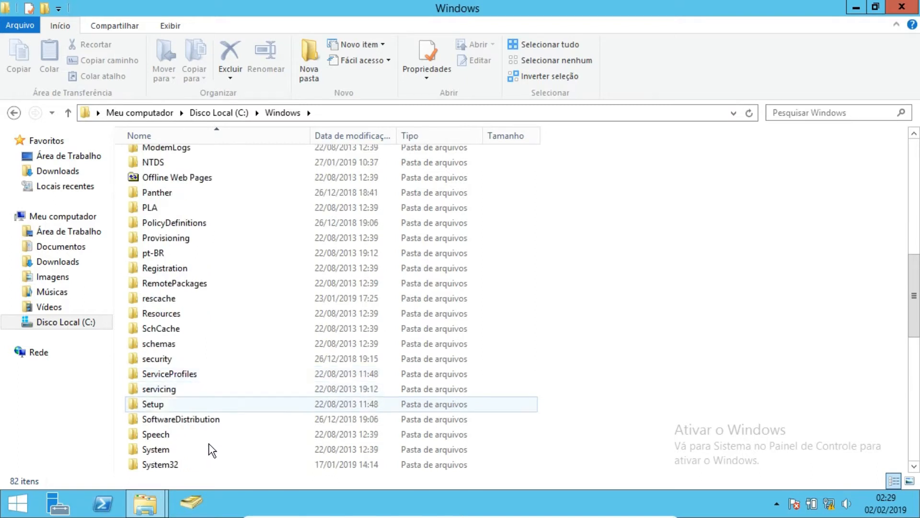
scroll(175, 463, down, 1)
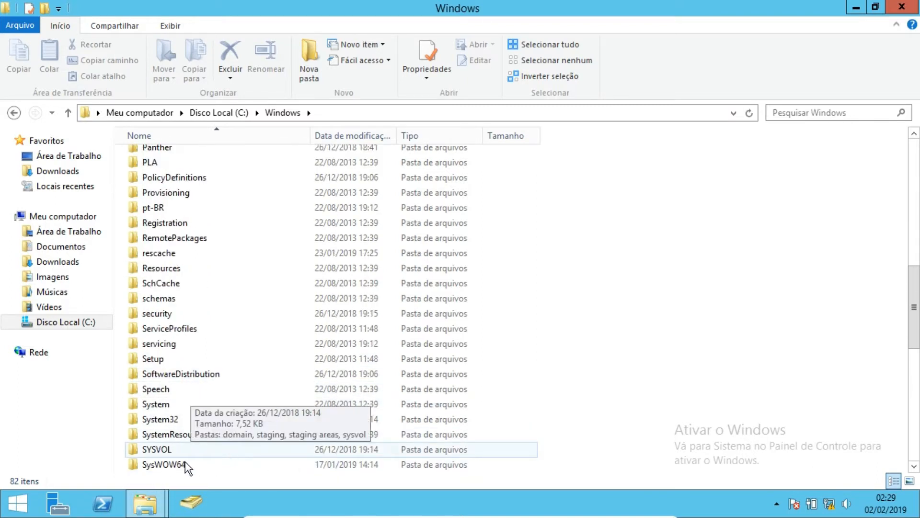
double_click(162, 450)
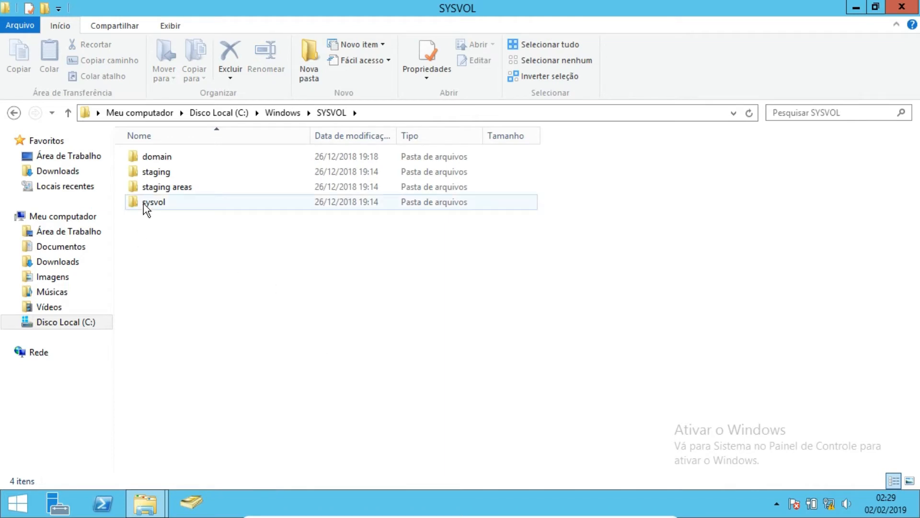
double_click(143, 202)
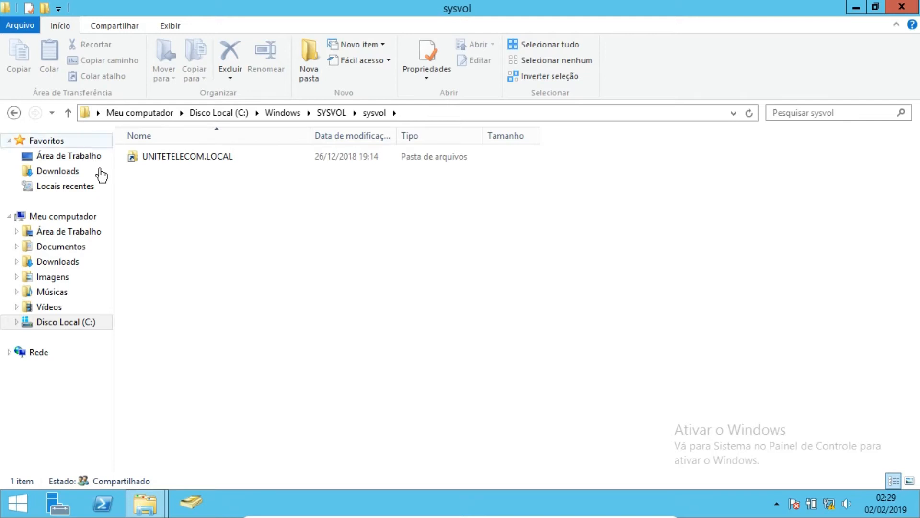
double_click(206, 158)
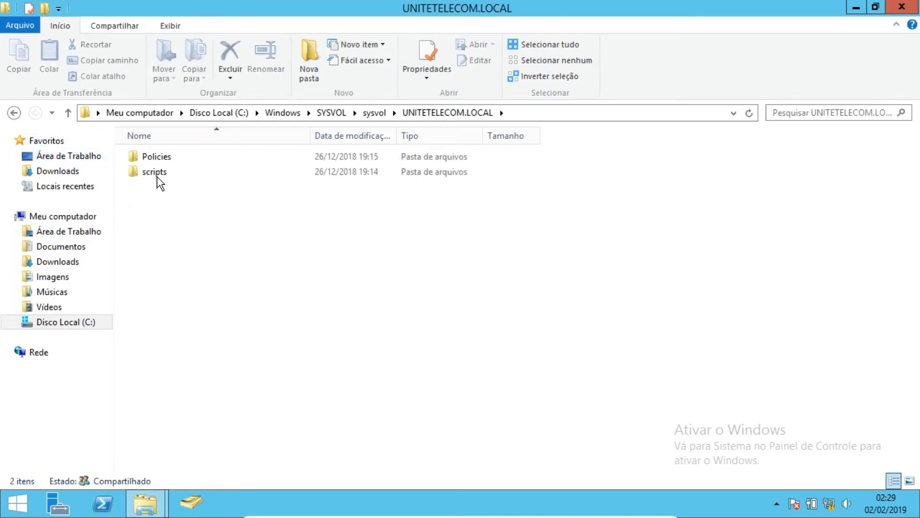
double_click(156, 172)
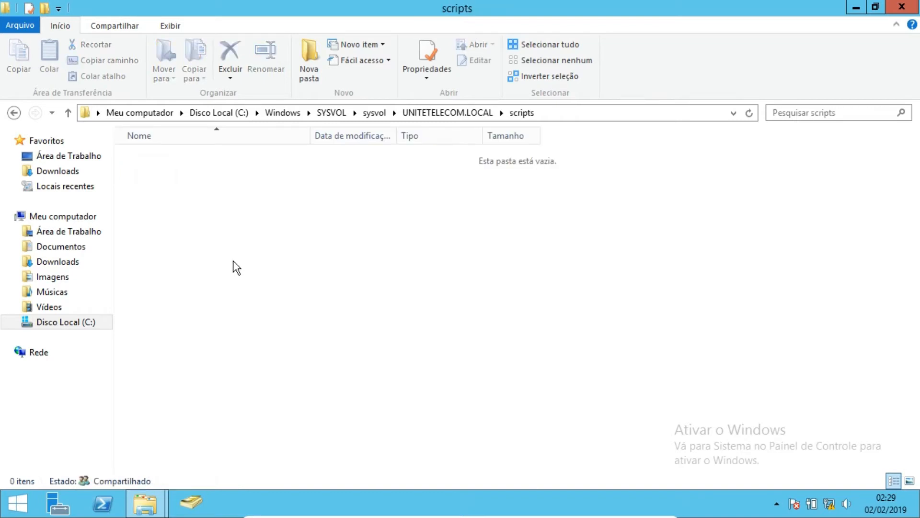
click(573, 113)
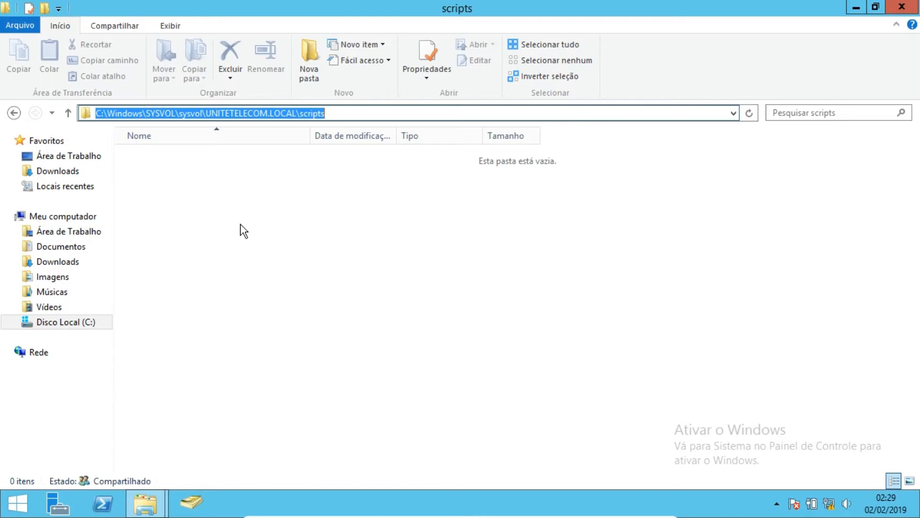
- Create a new text document in the scripts folder and open it in Notepad
right_click(245, 184)
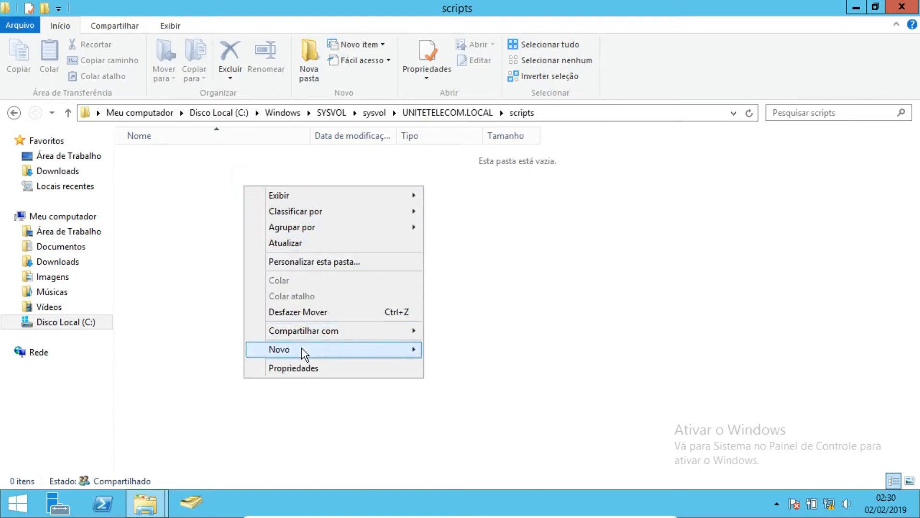
mouse_move(301, 347)
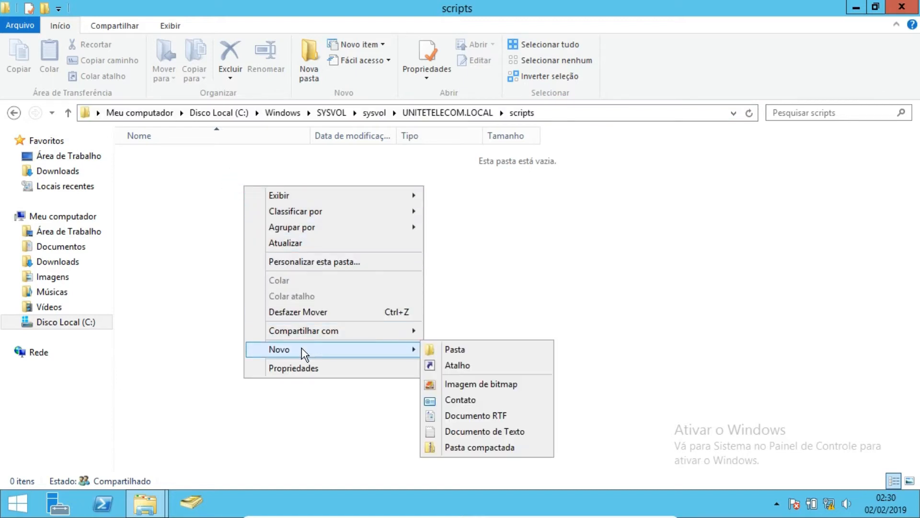
click(448, 431)
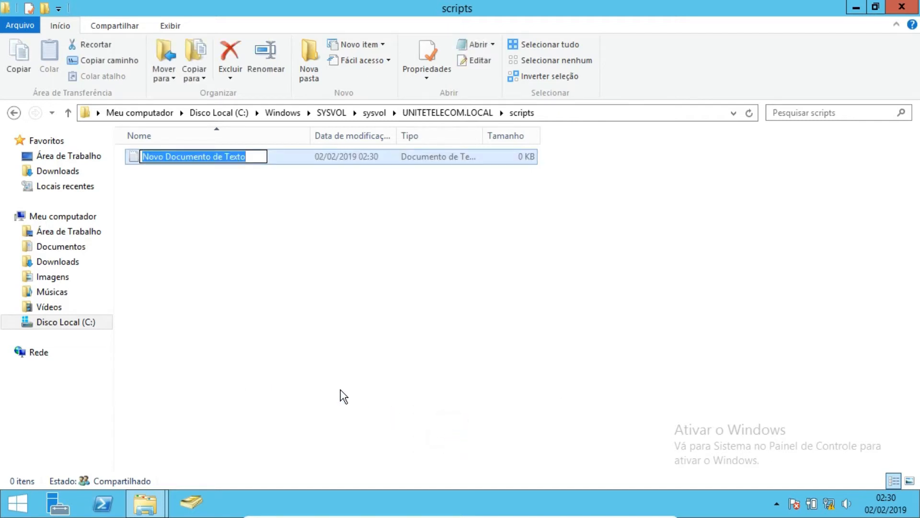
click(206, 266)
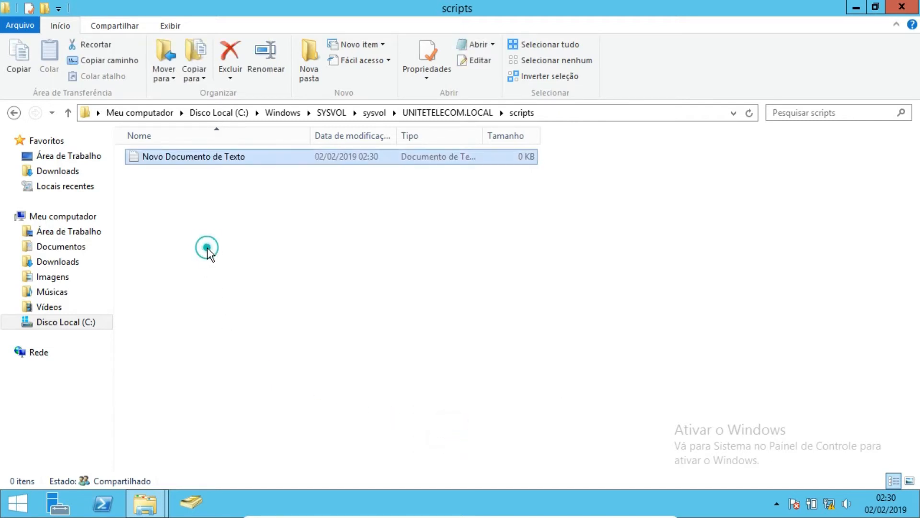
click(132, 154)
double_click(133, 154)
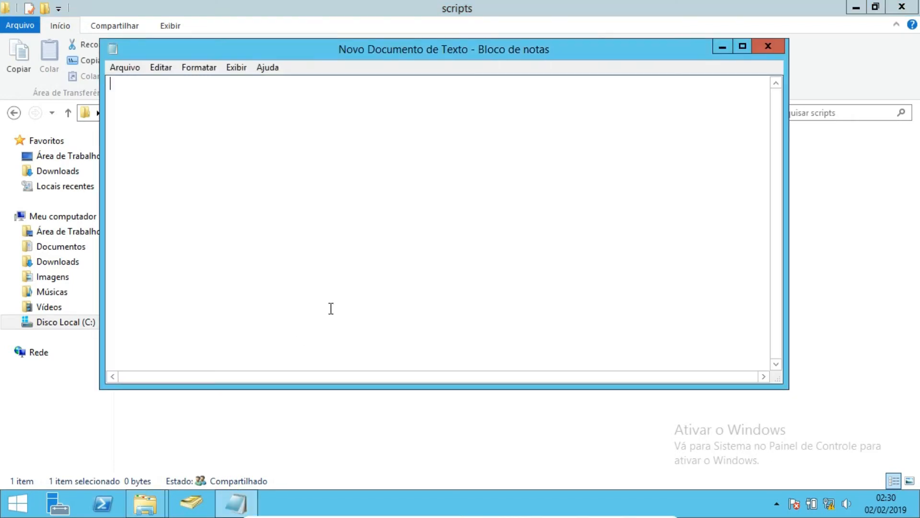
- Write the first script line net use o:\\srv-dc\Arquivos
drag(408, 57, 446, 102)
text(net use)
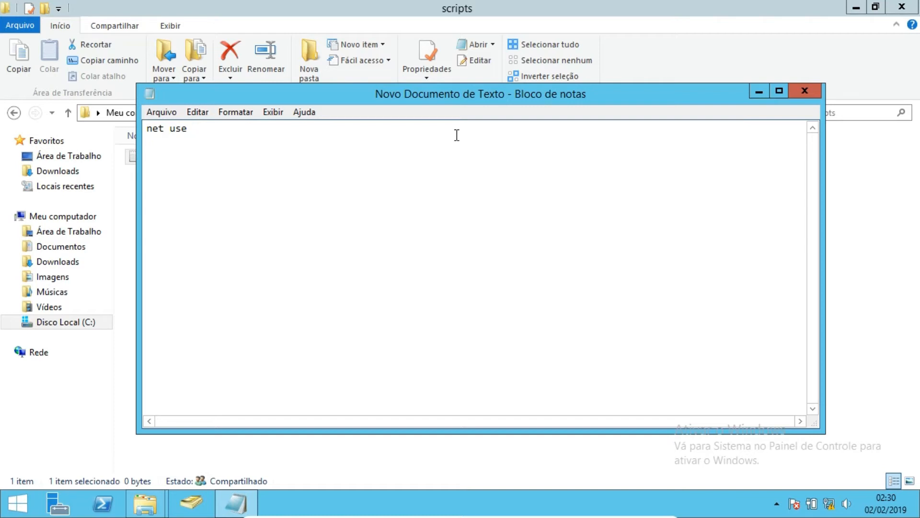
text(o:)
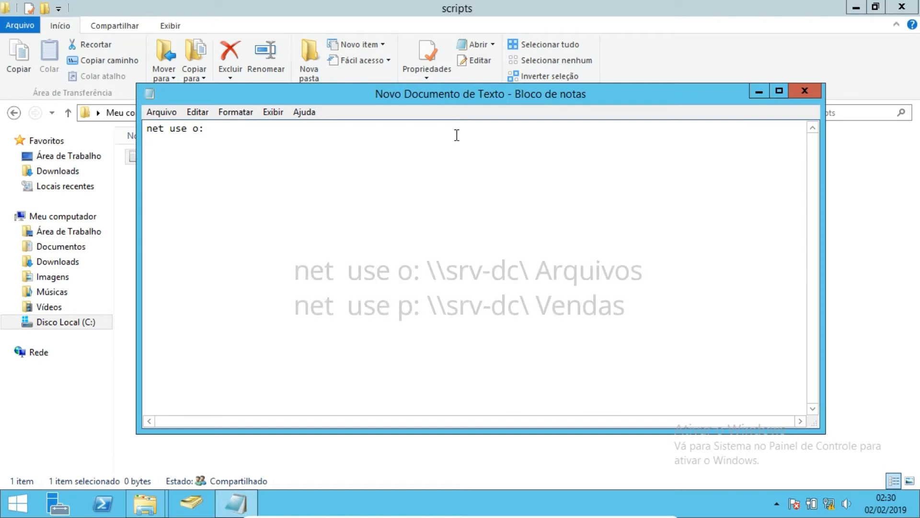
text(\\)
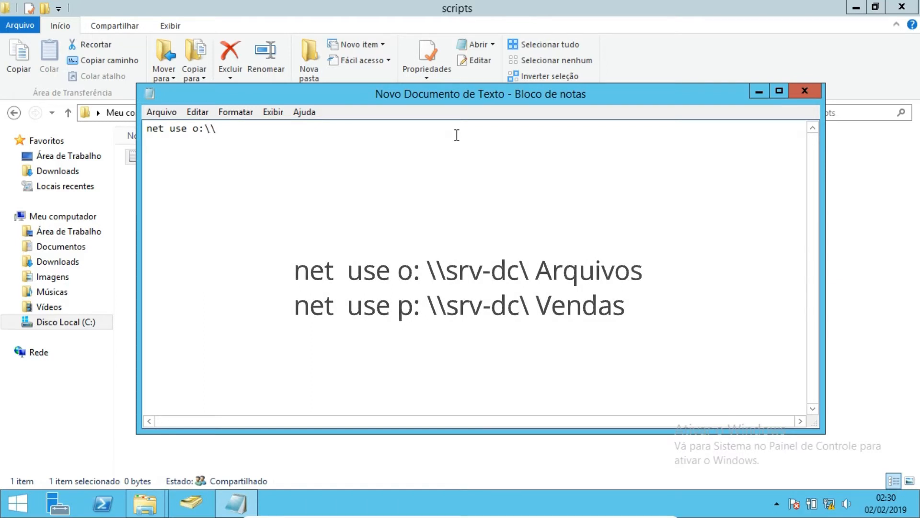
text(srv-dc\Arqu)
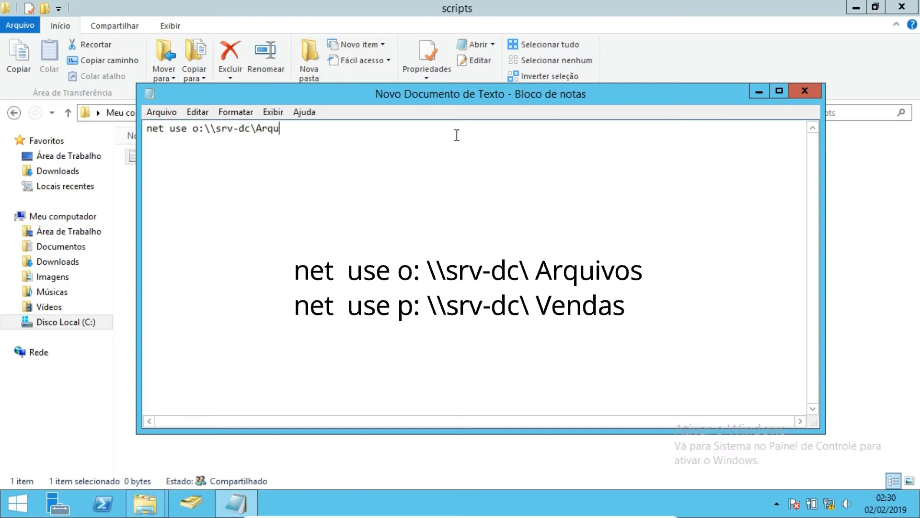
text(ivo)
- Add a second line net use p:\\srv-dc\Vendas, reusing the copied prefix of the first line
drag(257, 131, 138, 128)
key(ctrl+c)
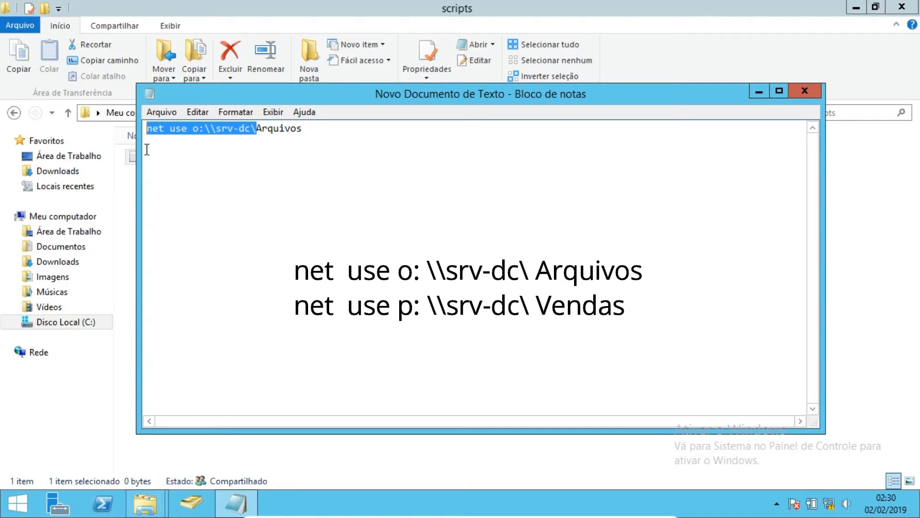
click(151, 142)
click(307, 136)
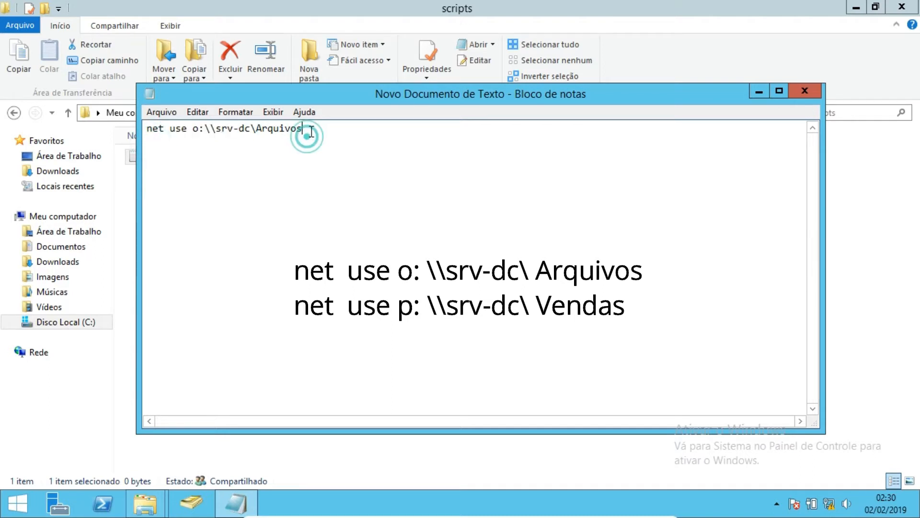
key(ctrl+v)
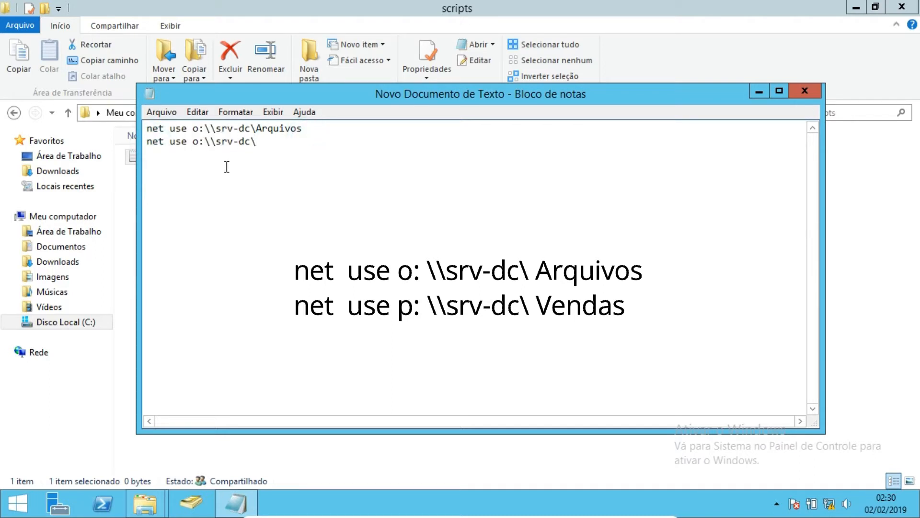
click(197, 142)
key(BackSpace)
text(p)
click(288, 139)
- Save the script in the scripts folder as scriptvendas.bat
click(175, 114)
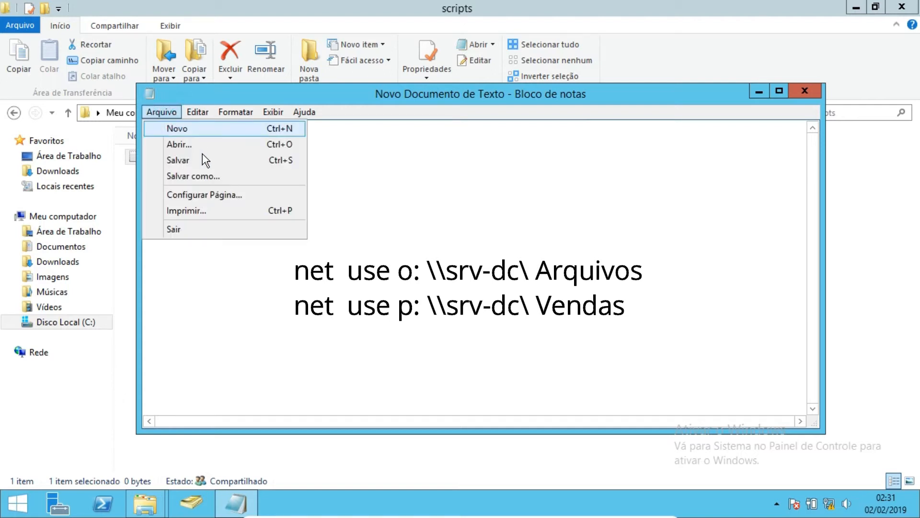
click(199, 170)
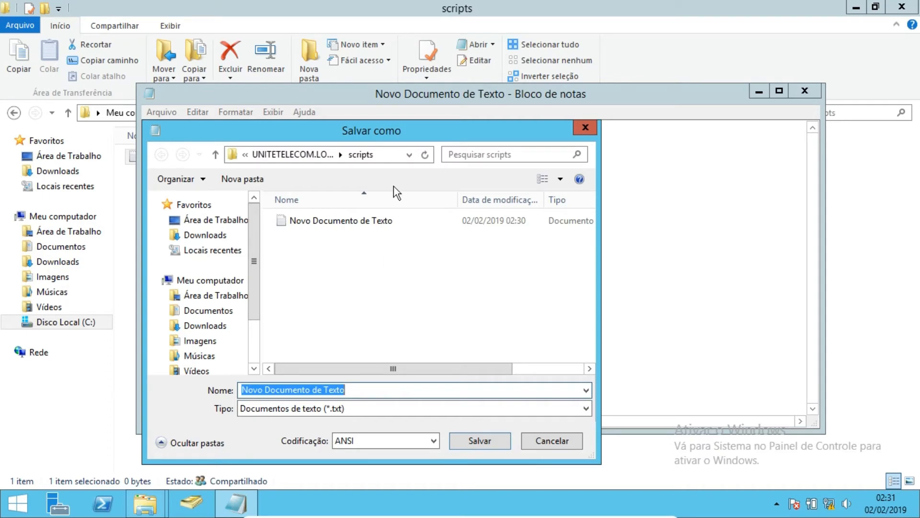
drag(352, 393, 225, 389)
text(s)
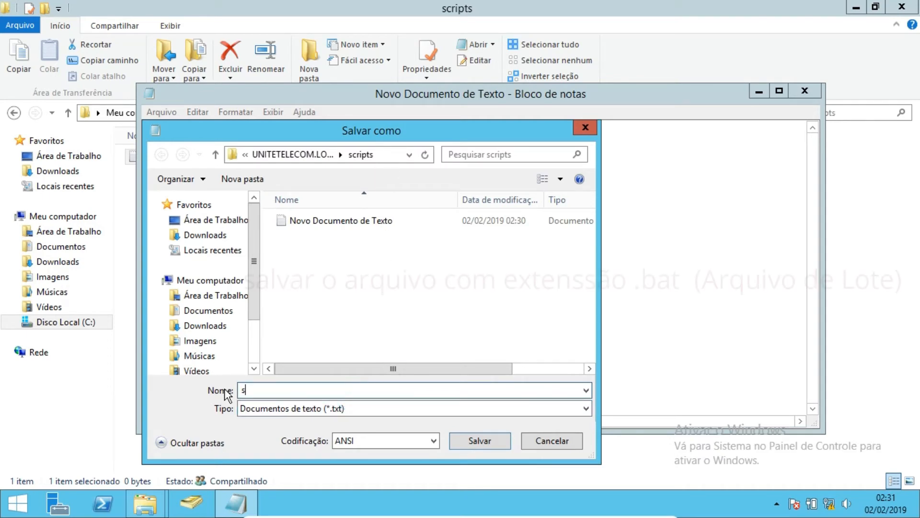
text(crip)
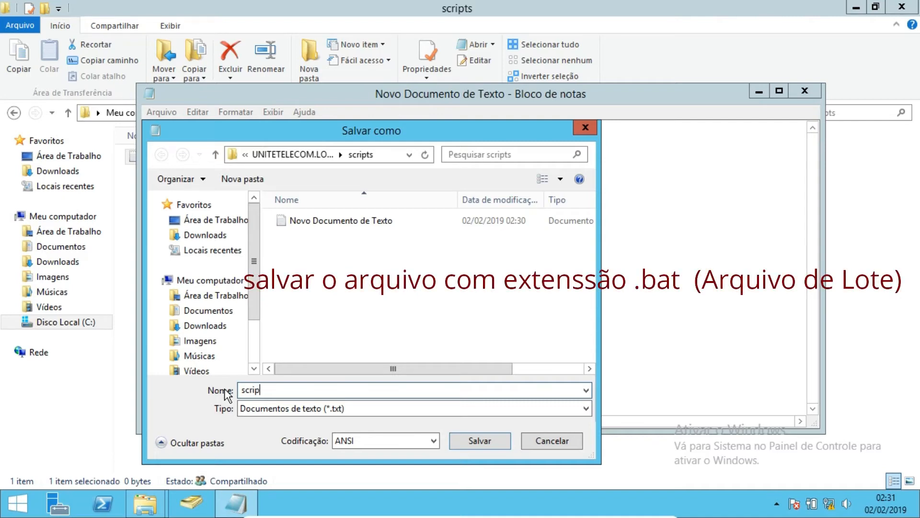
text(tvendas.bas)
key(BackSpace)
text(t)
click(488, 441)
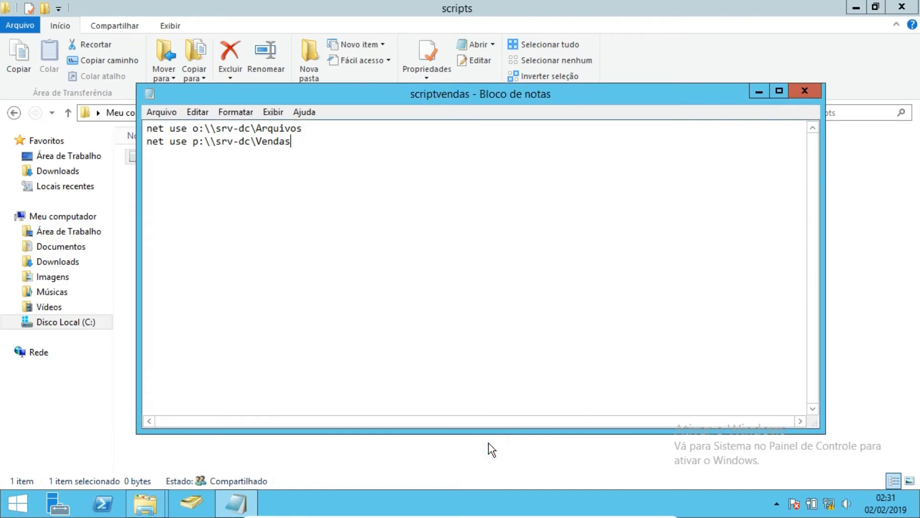
- Close the script in Notepad, delete the leftover empty text document from the scripts folder, and close the folder window
click(814, 91)
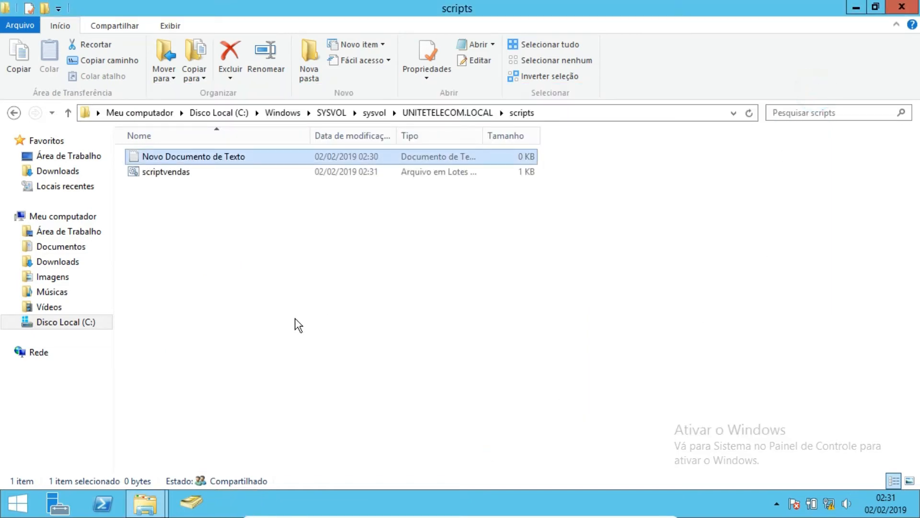
right_click(216, 157)
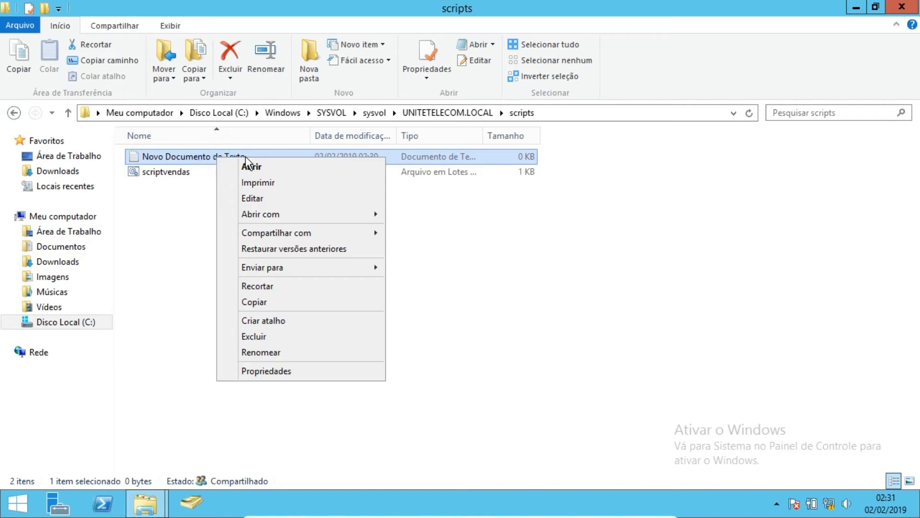
click(272, 336)
click(522, 310)
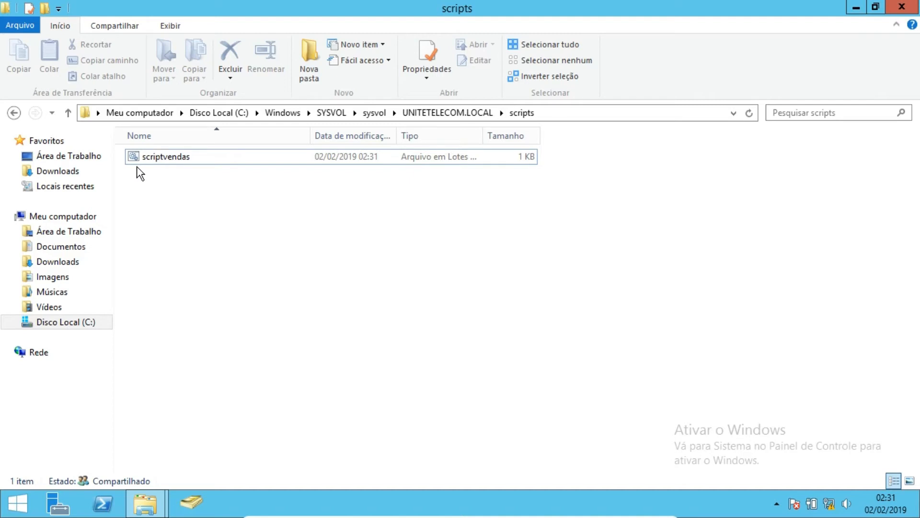
click(902, 7)
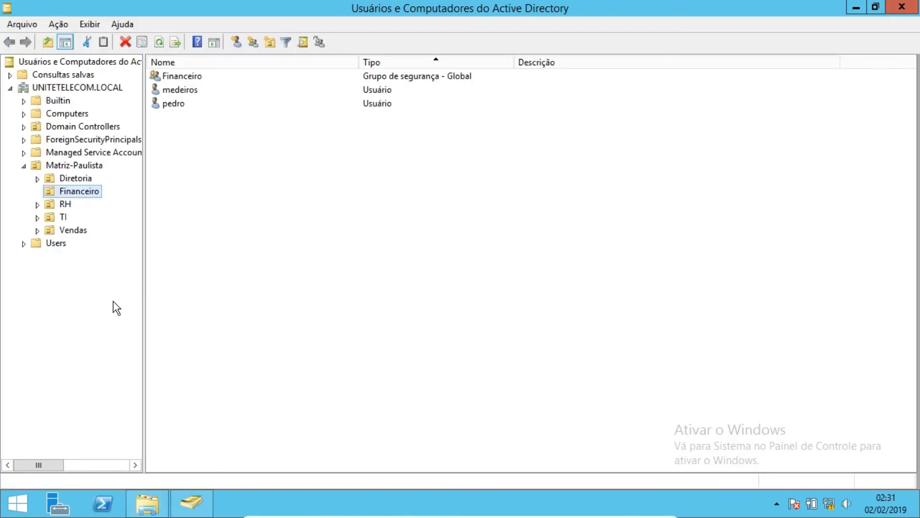
- Select both user accounts in the Vendas OU and set their logon script to sriptvendas.bat in the shared profile properties
click(72, 231)
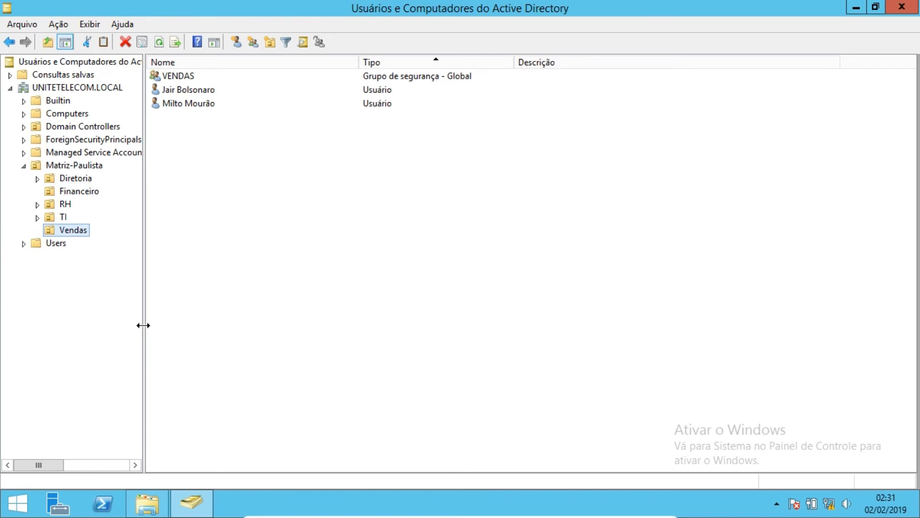
click(183, 149)
drag(178, 129, 177, 88)
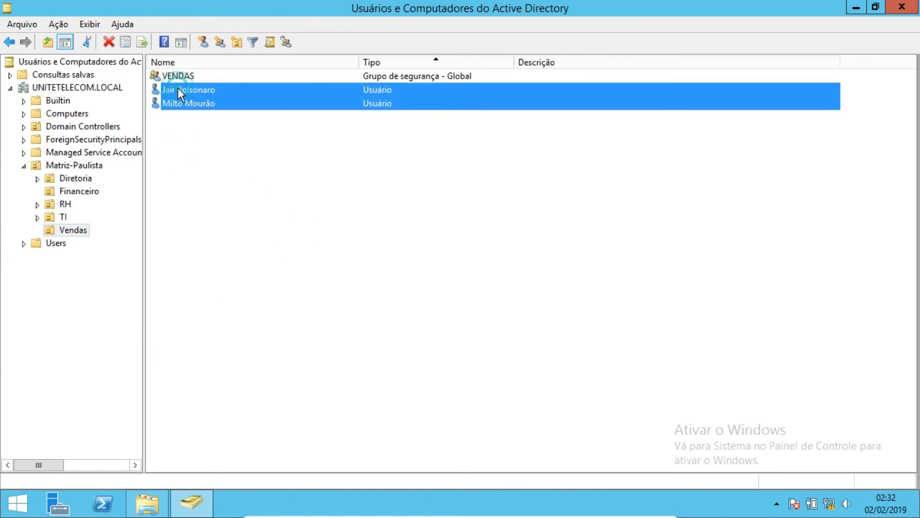
right_click(178, 87)
click(244, 248)
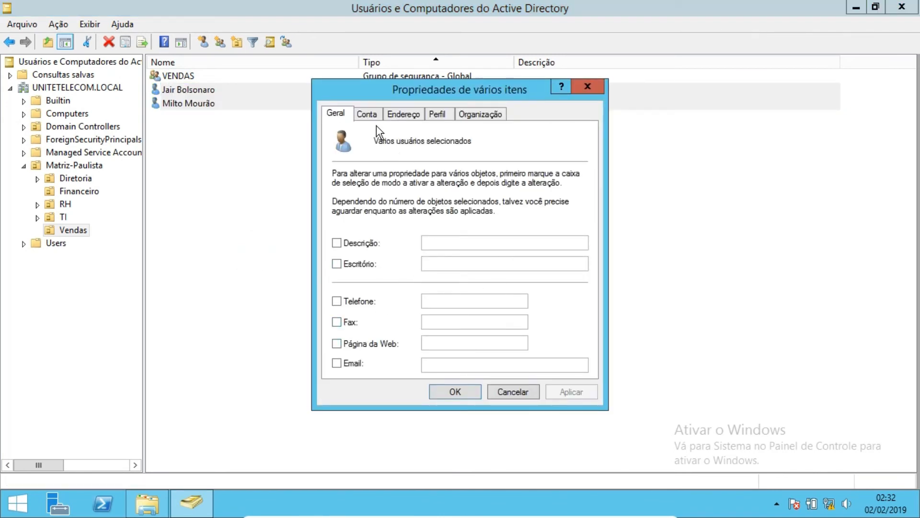
click(436, 114)
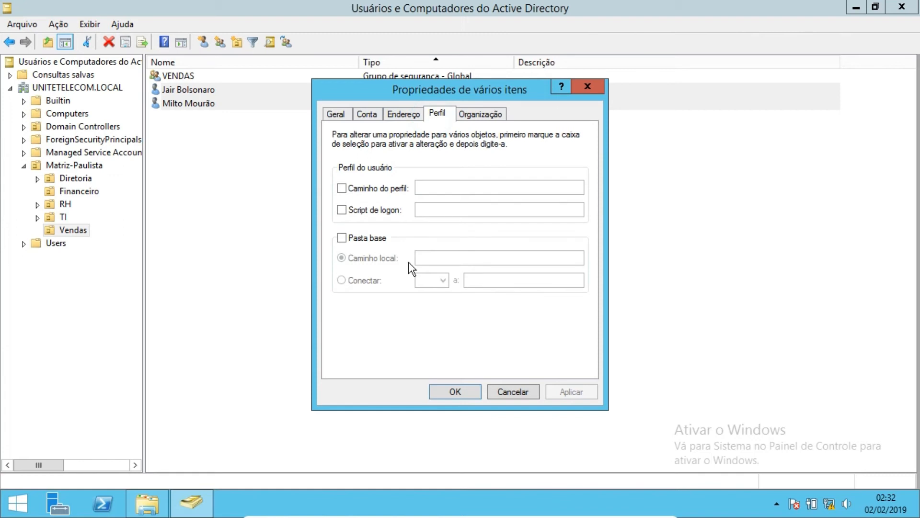
click(342, 209)
click(419, 209)
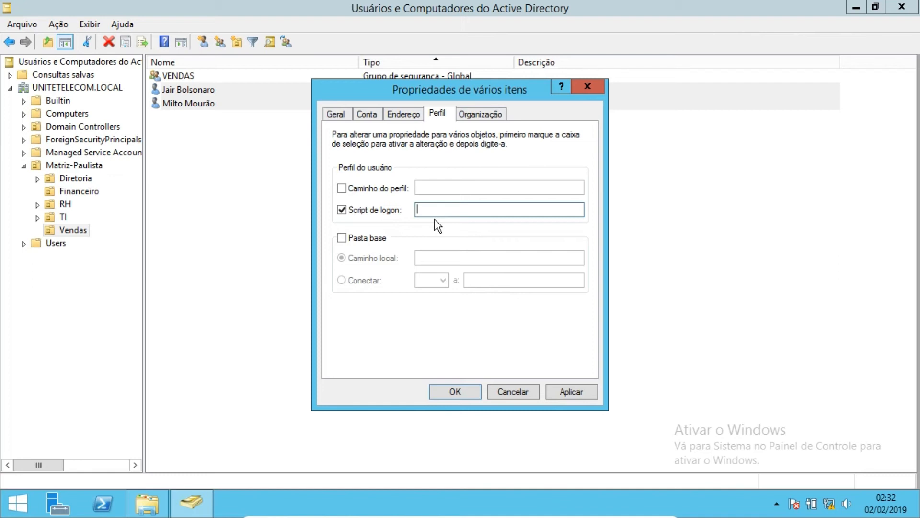
text(sriptvendas.bat)
click(578, 396)
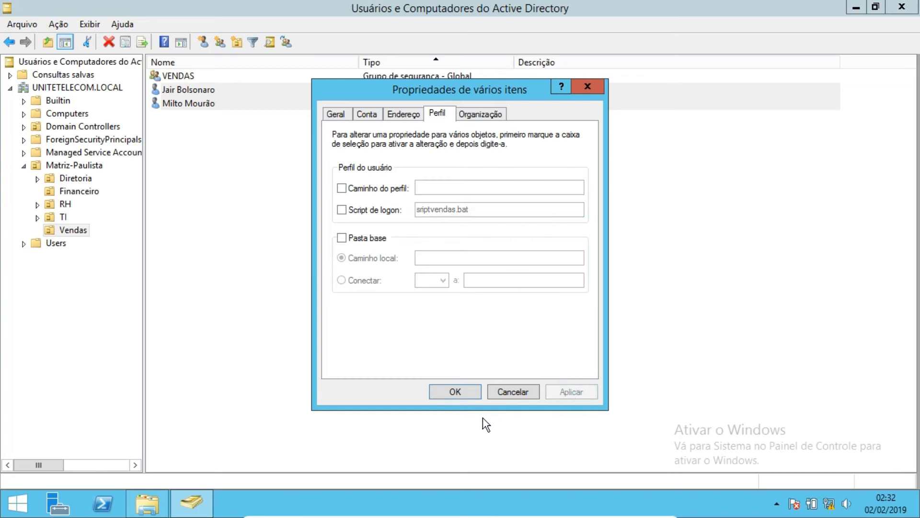
- Correct the two users' logon script name to scriptvendas.bat, apply it and close the properties
click(377, 221)
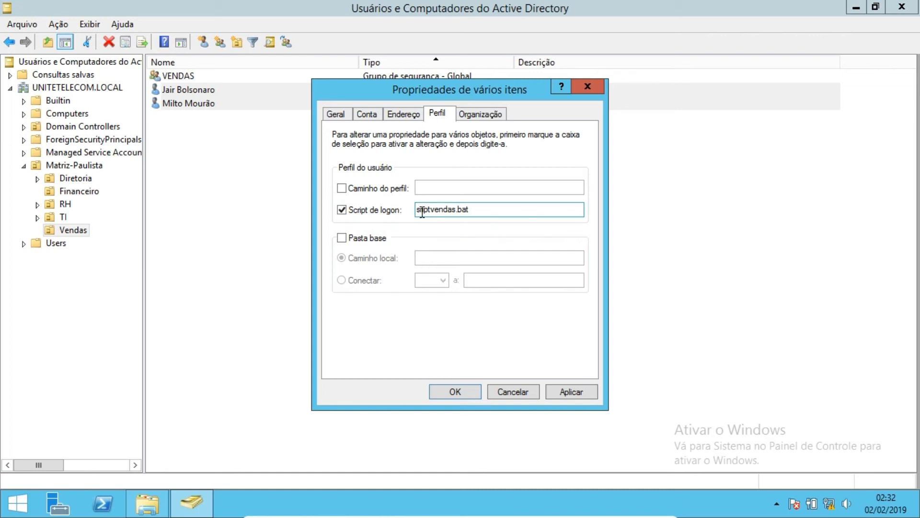
click(419, 209)
text(c)
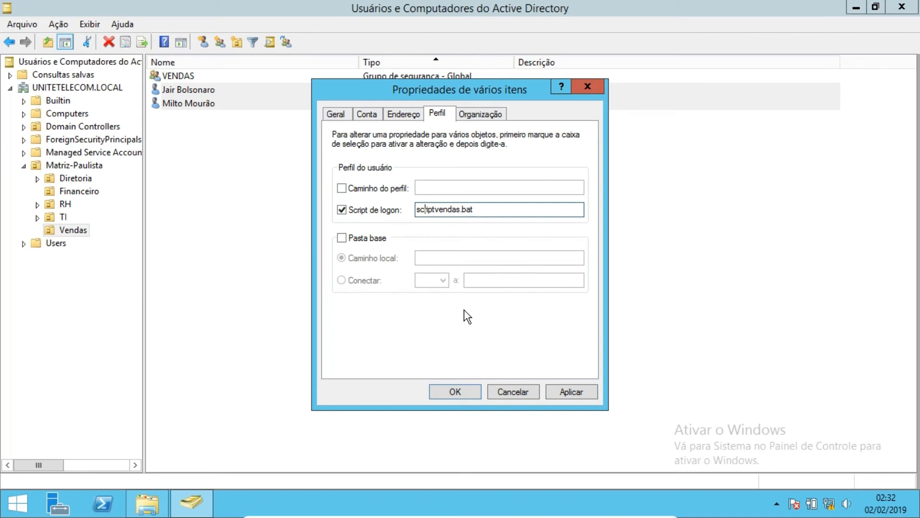
click(567, 392)
click(472, 392)
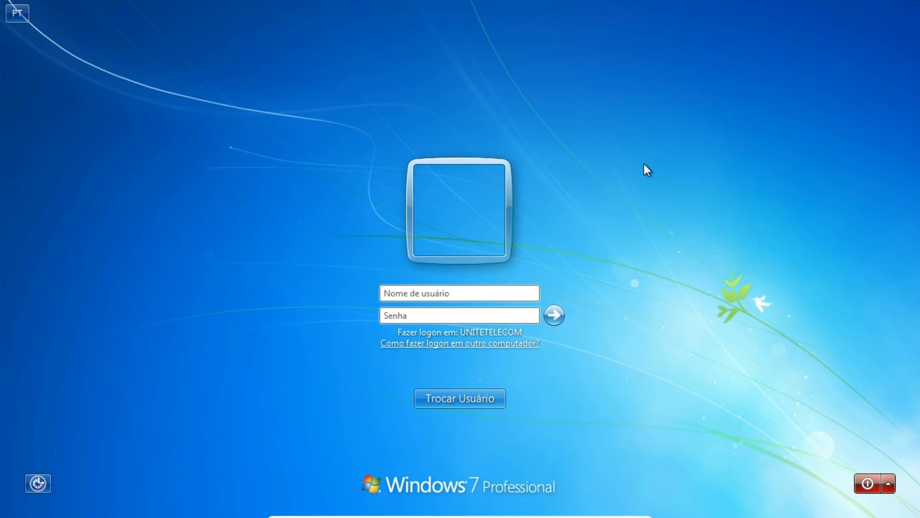
- Log on to the Windows 7 client with a Vendas user's account name and password
text(ja)
text(rd)
key(BackSpace)
key(BackSpace)
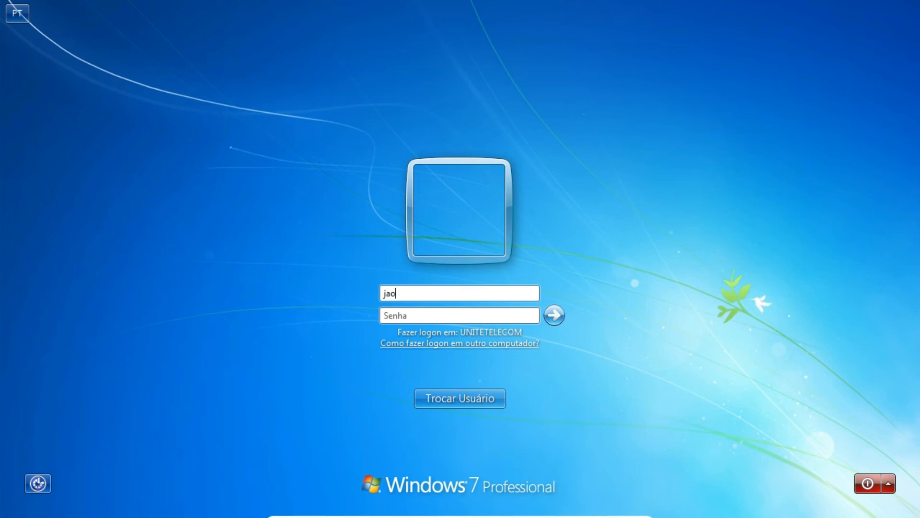
text(ir.bolsonaro)
key(Tab)
text(******)
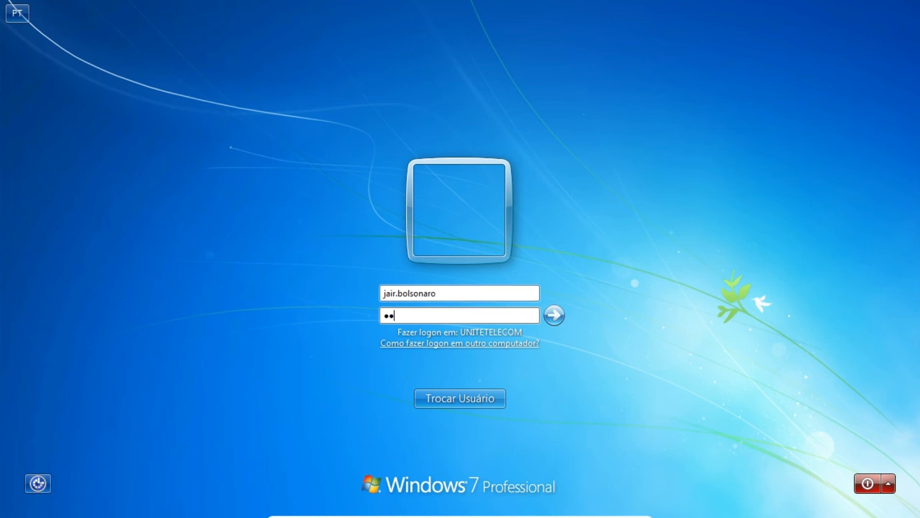
text(***)
key(Return)
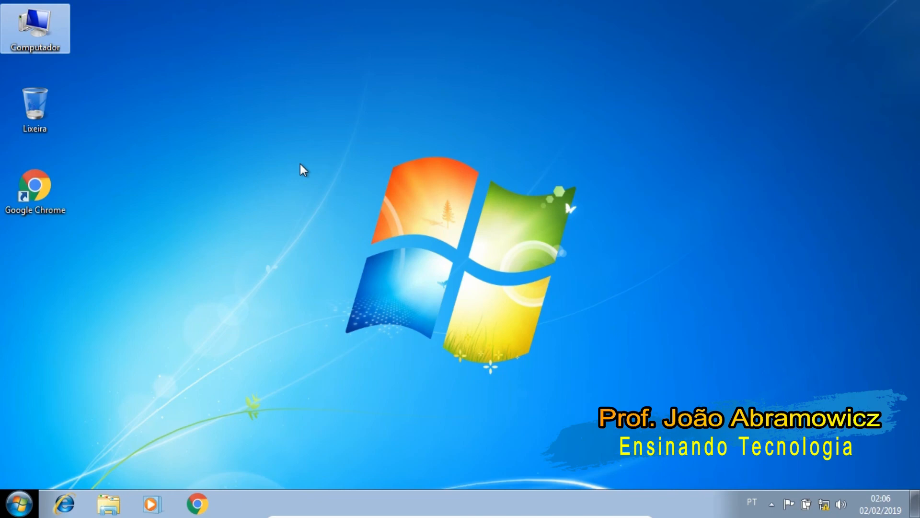
- Open the mapped O: and P: network drives on the client and browse their contents, then close the window
double_click(27, 16)
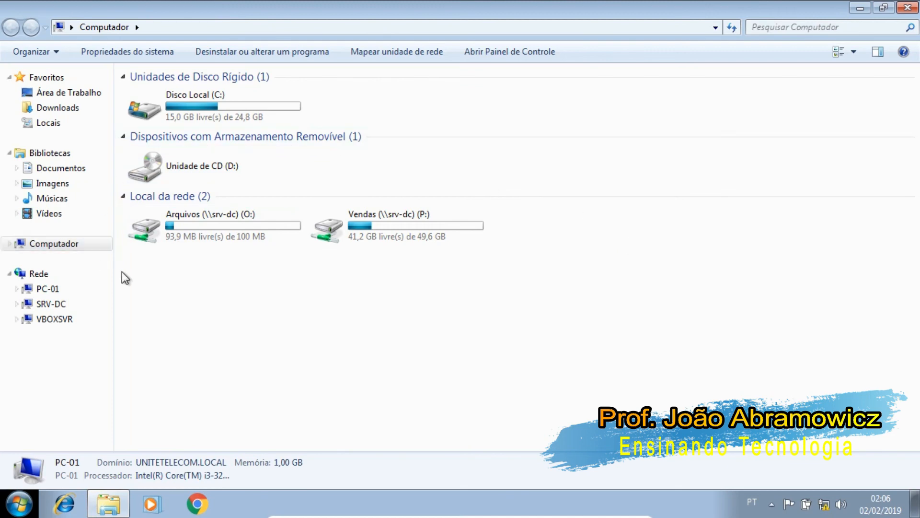
double_click(186, 231)
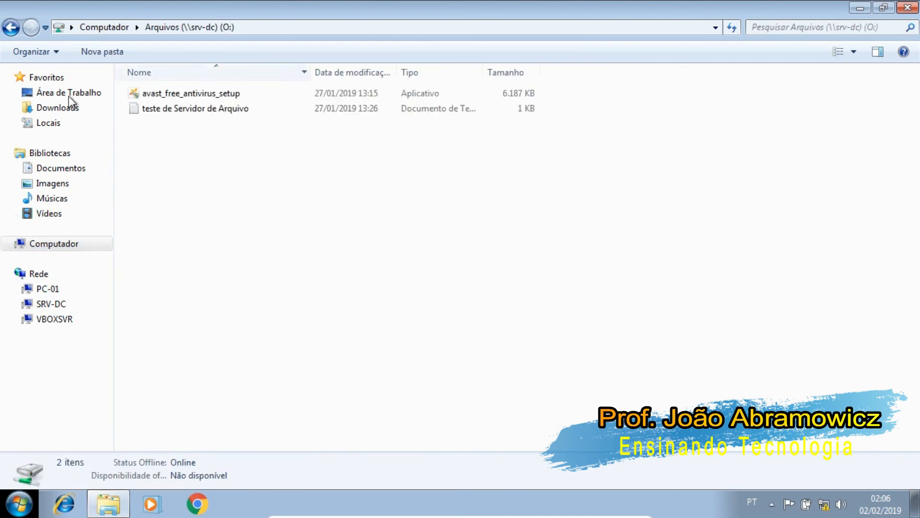
click(14, 29)
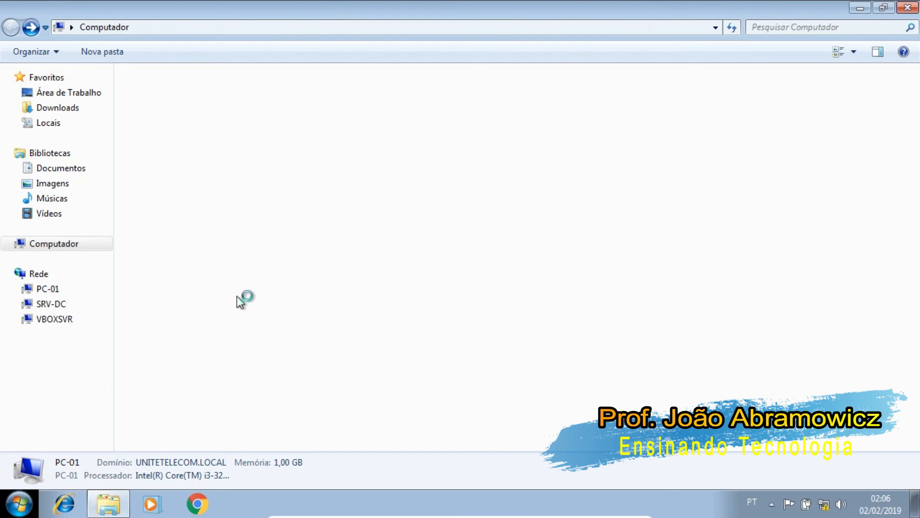
double_click(429, 214)
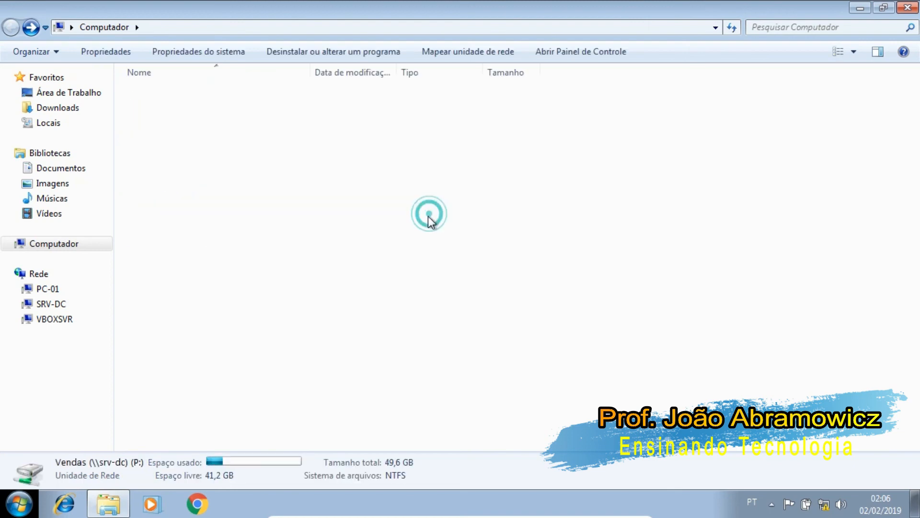
click(197, 90)
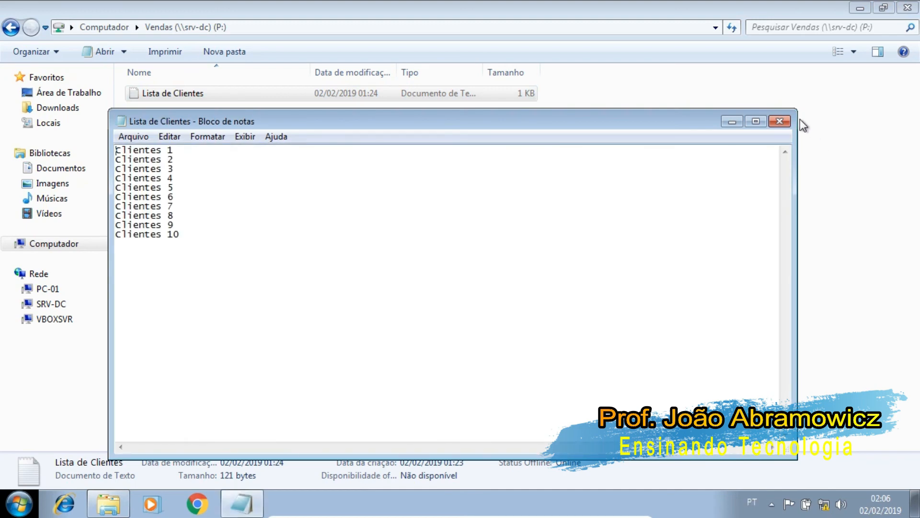
click(780, 122)
click(11, 27)
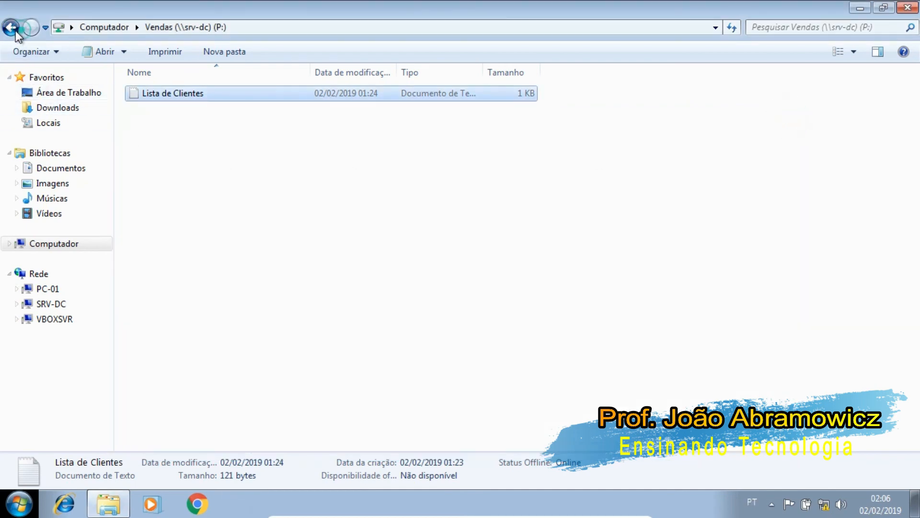
click(915, 7)
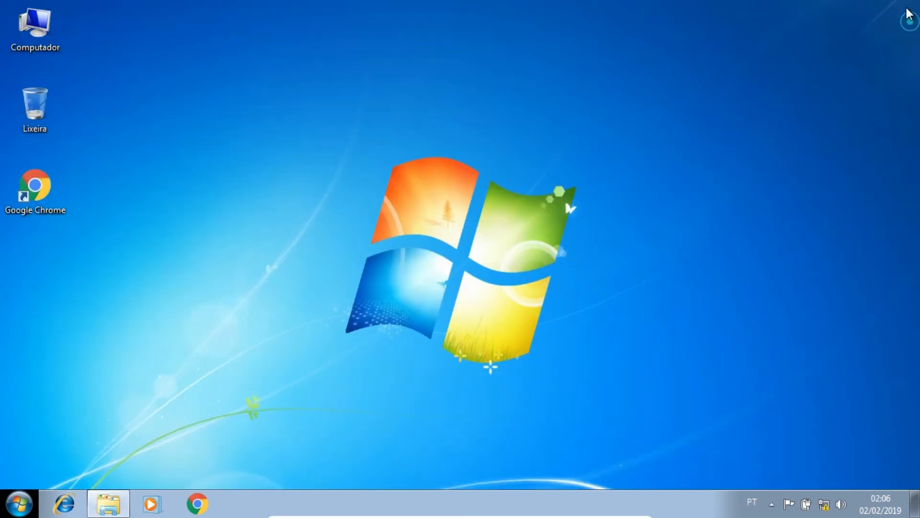